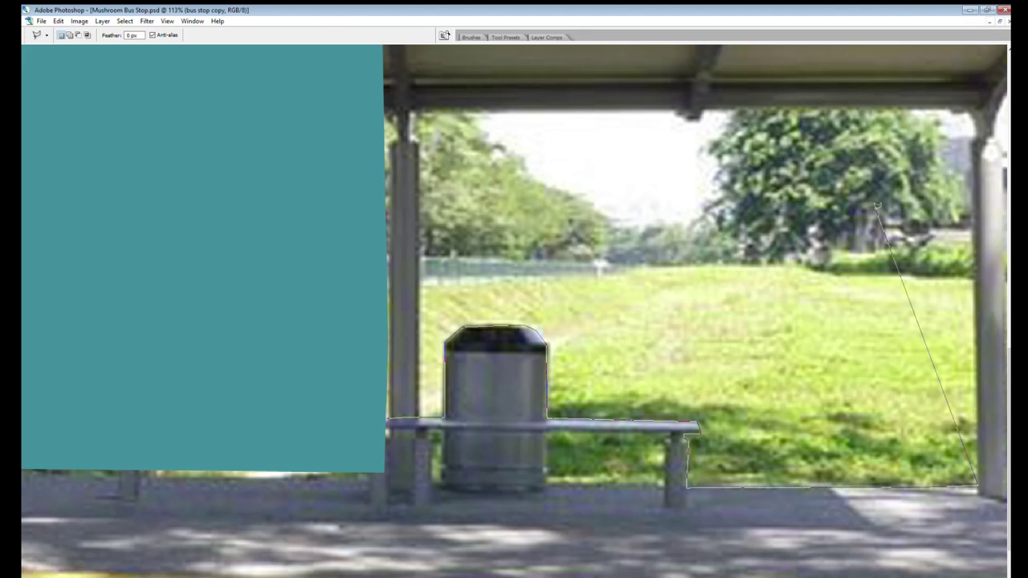
Delete the grass behind the bench and the background above the bench and bin.
{"action": "left_click_drag", "start_coordinate": [686, 483], "coordinate": [445, 417]}
{"action": "key", "text": "alt+BackSpace"}
{"action": "key", "text": "m"}
{"action": "left_click_drag", "start_coordinate": [305, 84], "coordinate": [445, 417]}
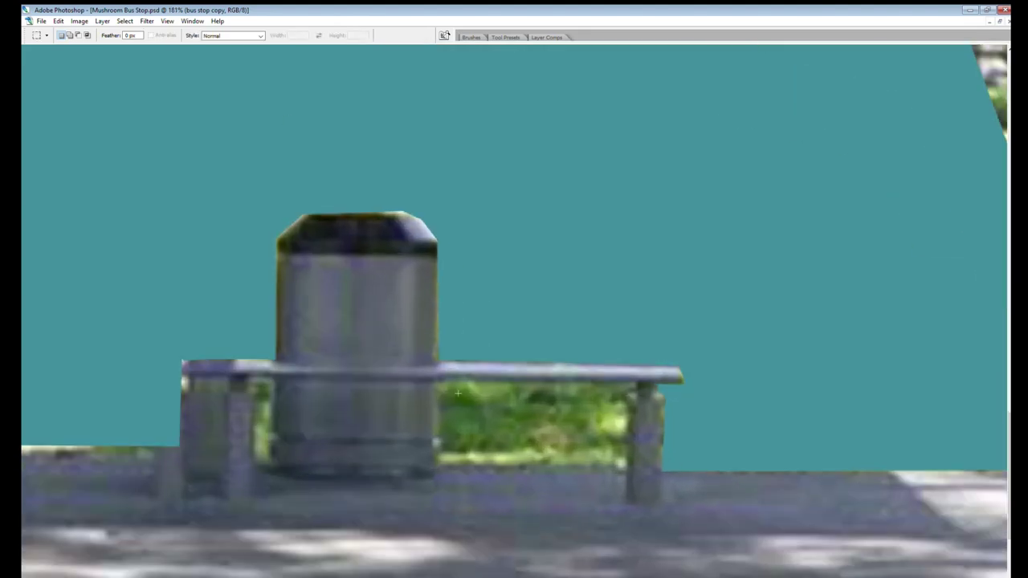
{"action": "key", "text": "l"}
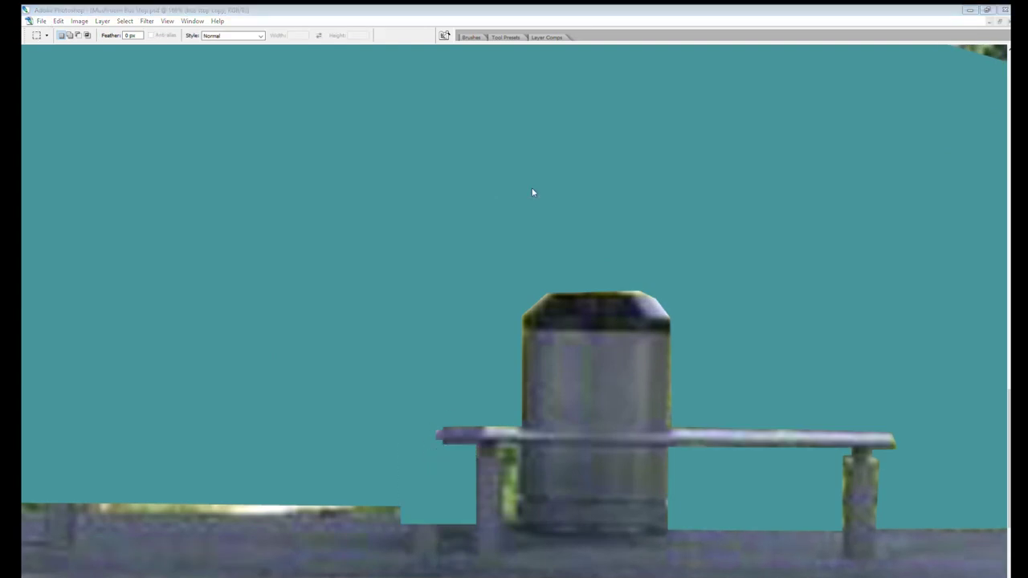
Clear the strip along the pavement edge and erase the yellowish fringe on the bench leg.
{"action": "left_click_drag", "start_coordinate": [454, 498], "coordinate": [64, 411]}
{"action": "key", "text": "Delete"}
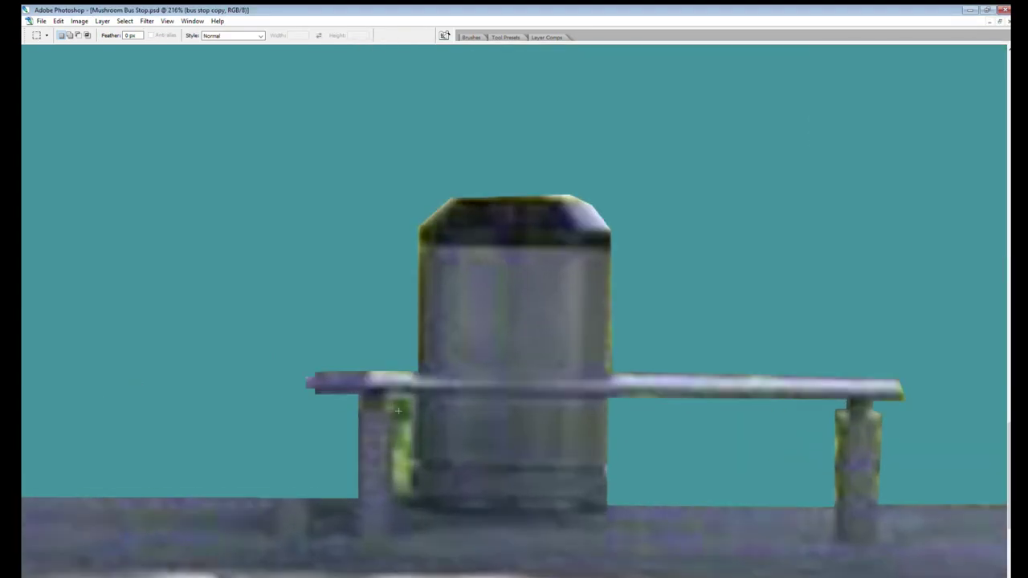
{"action": "key", "text": "e"}
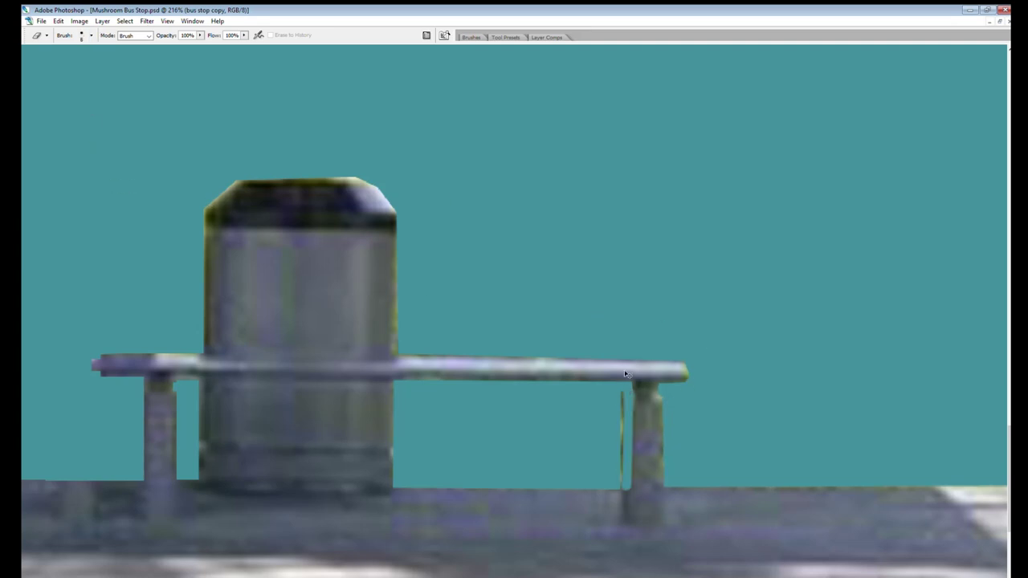
{"action": "left_click_drag", "start_coordinate": [626, 395], "coordinate": [628, 388]}
{"action": "scroll", "coordinate": [419, 512], "scroll_direction": "up", "scroll_amount": 2}
{"action": "key", "text": "ctrl+0"}
Delete the area right of the shelter, soften the remaining edges, and reveal the mushroom photo.
{"action": "key", "text": "l"}
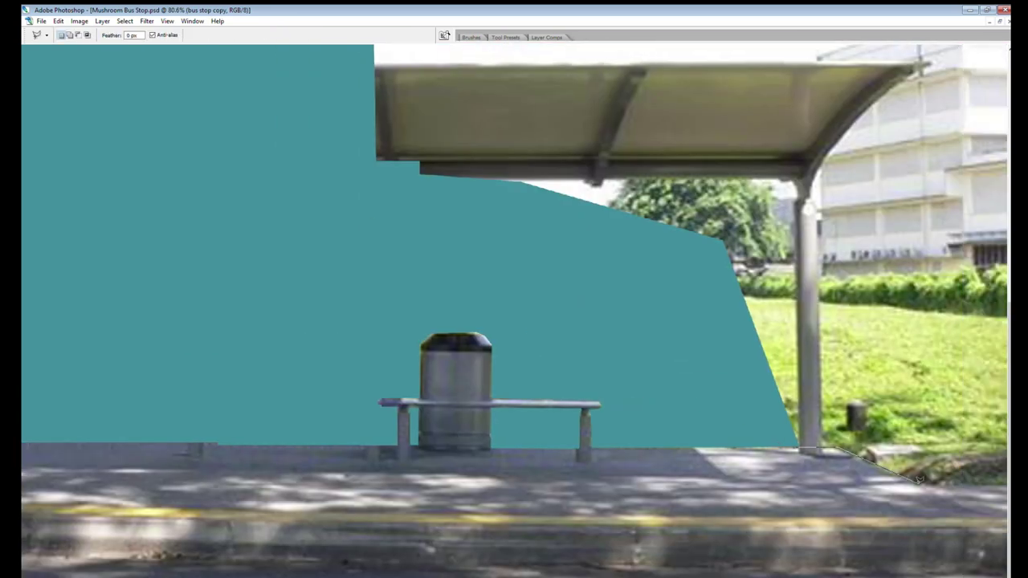
{"action": "double_click", "coordinate": [825, 122]}
{"action": "key", "text": "Delete"}
{"action": "key", "text": "e"}
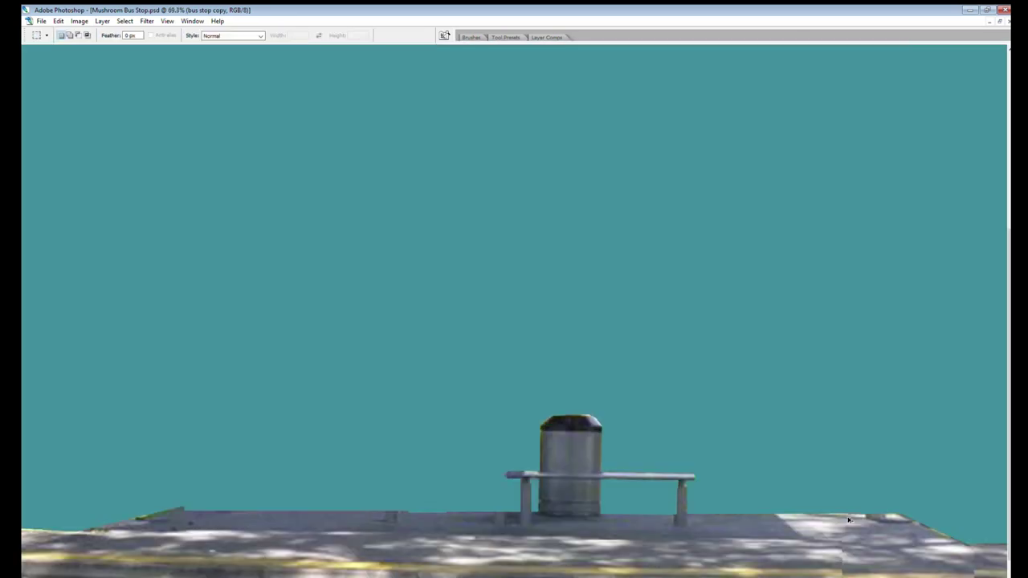
{"action": "scroll", "coordinate": [789, 445], "scroll_direction": "up", "scroll_amount": 3}
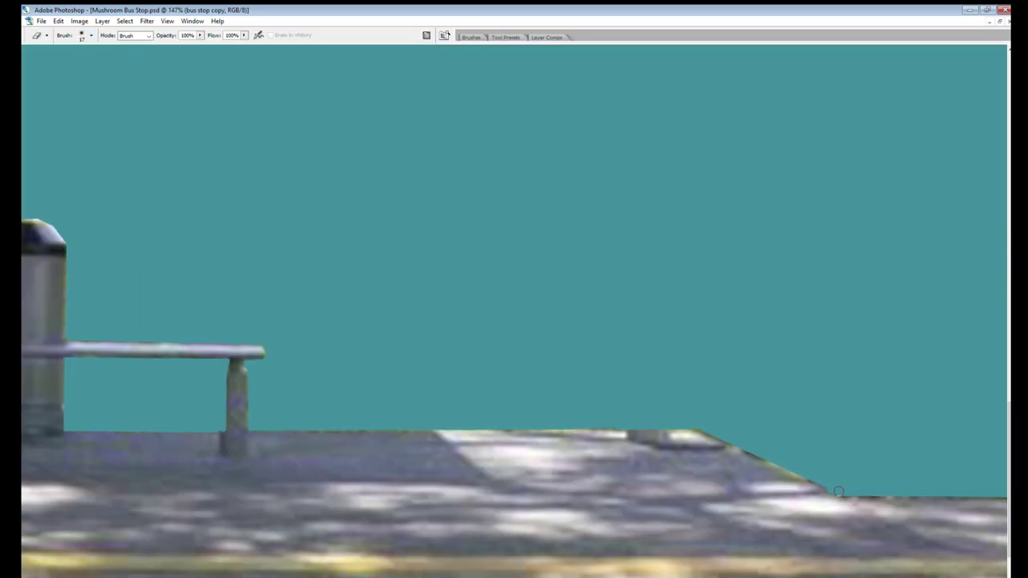
{"action": "scroll", "coordinate": [46, 241], "scroll_direction": "up", "scroll_amount": 2}
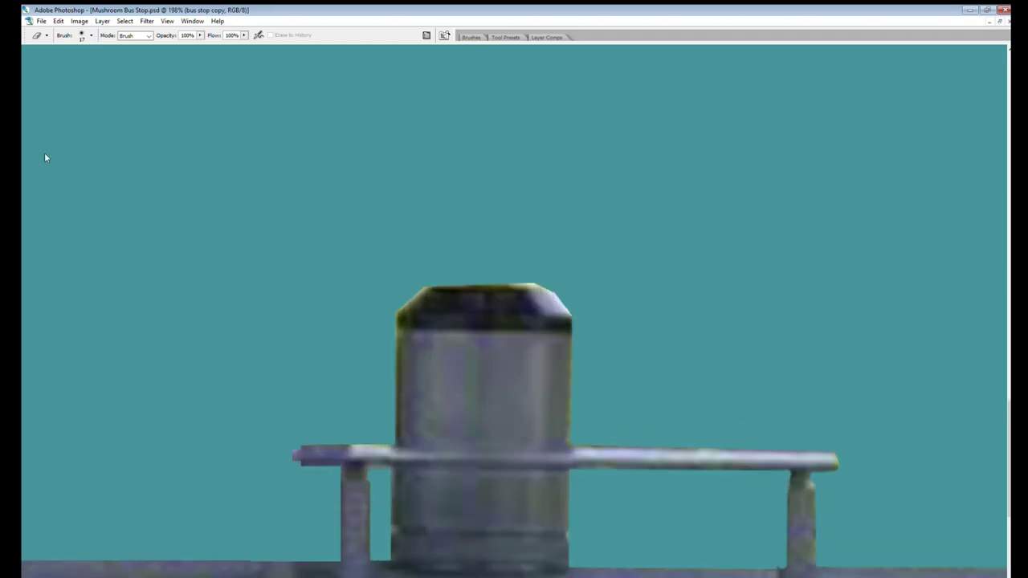
{"action": "key", "text": "r"}
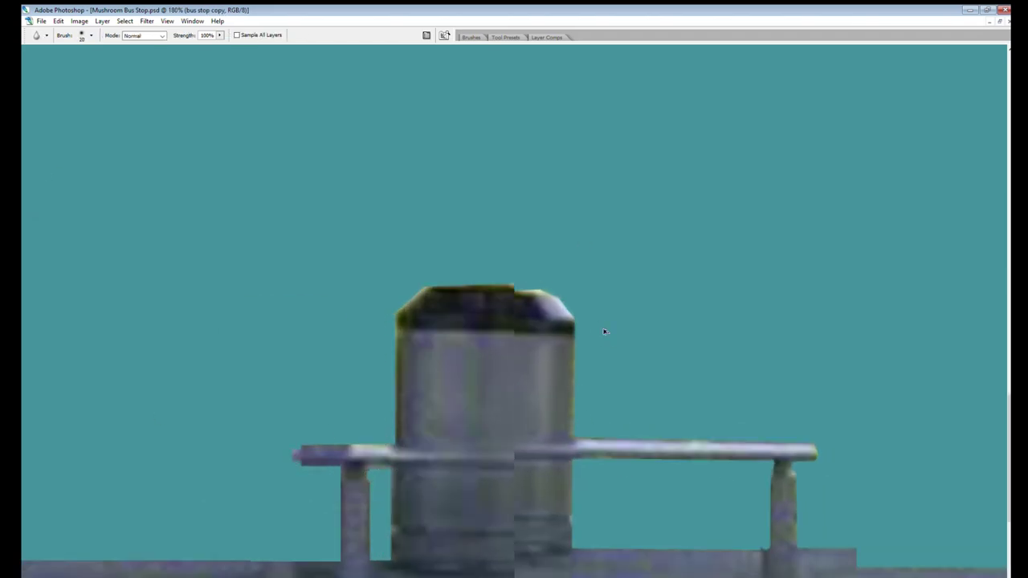
{"action": "key", "text": "ctrl+0"}
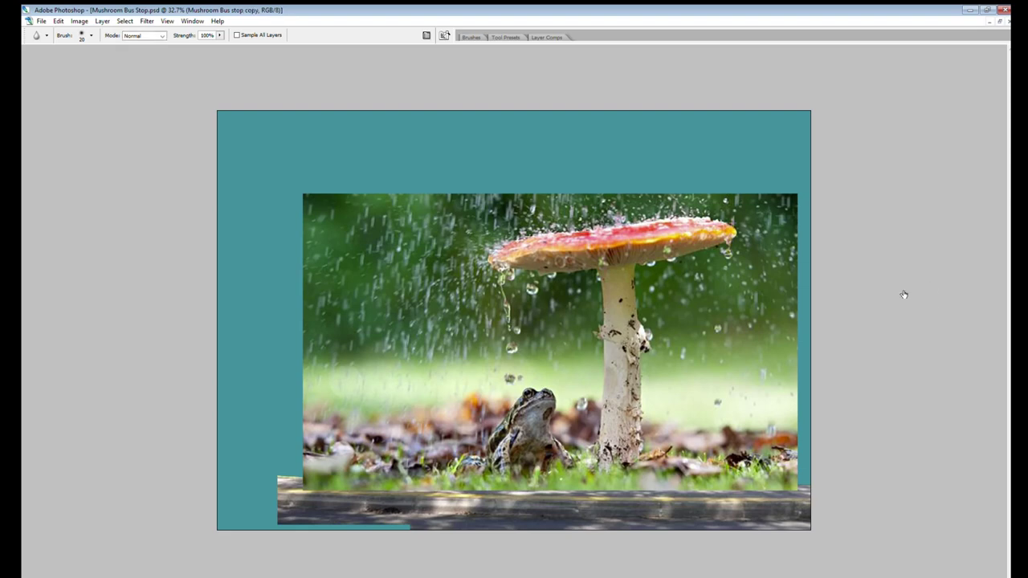
Delete the lower-left and lower-right blocks of the mushroom photo.
{"action": "key", "text": "ctrl+plus"}
{"action": "key", "text": "m"}
{"action": "left_click_drag", "start_coordinate": [225, 405], "coordinate": [622, 548]}
{"action": "key", "text": "Delete"}
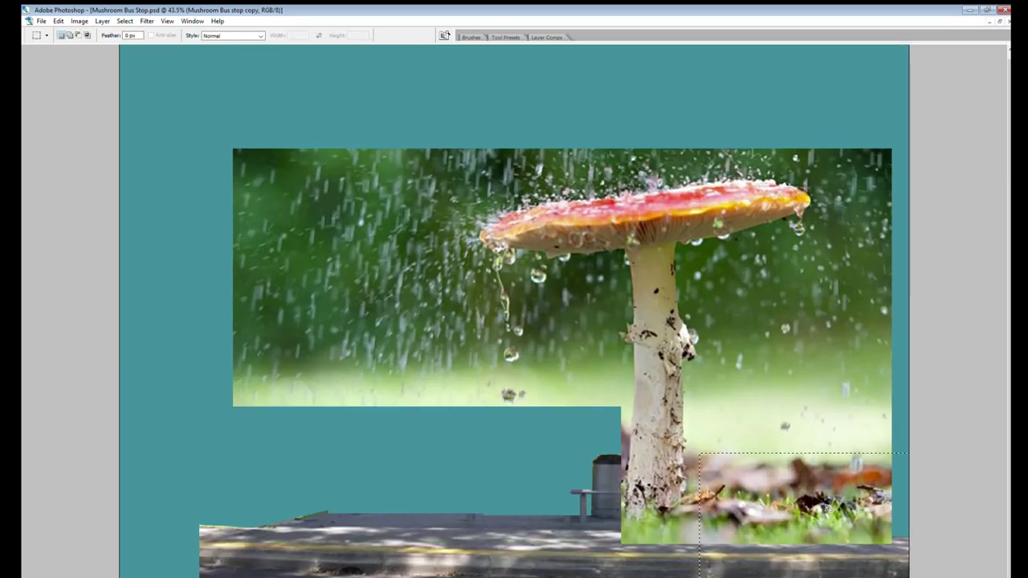
{"action": "key", "text": "Delete"}
{"action": "key", "text": "ctrl+0"}
Copy the mushroom stem to its own layer, stretch it down to the pavement, and merge it.
{"action": "scroll", "coordinate": [619, 196], "scroll_direction": "up", "scroll_amount": 2}
{"action": "key", "text": "l"}
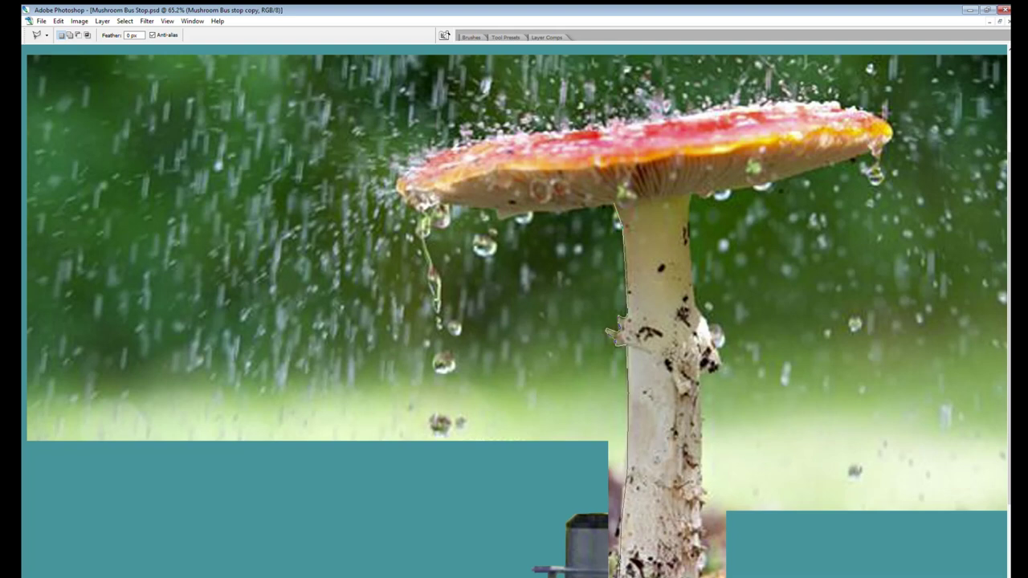
{"action": "left_click_drag", "start_coordinate": [623, 208], "coordinate": [712, 490]}
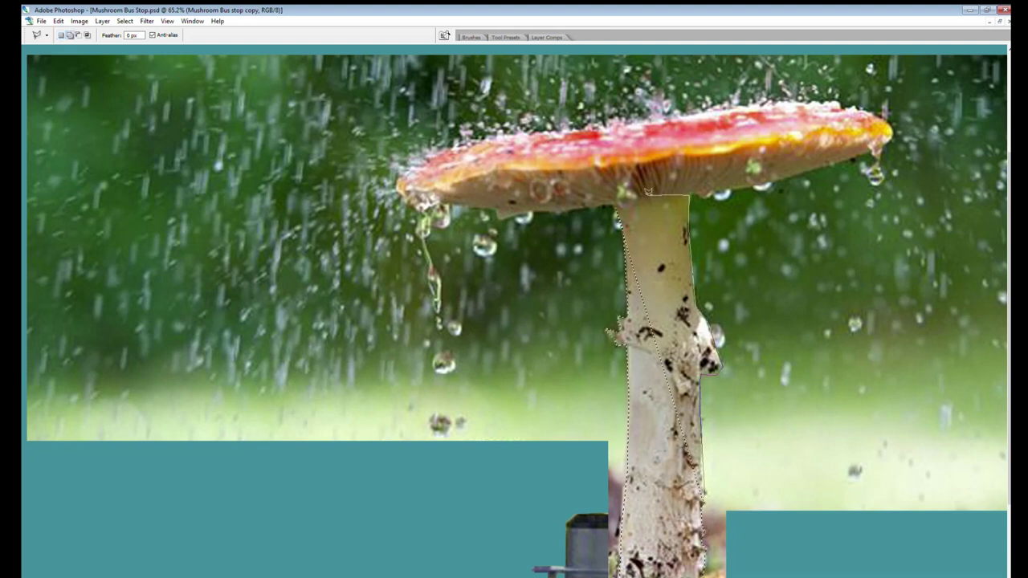
{"action": "key", "text": "ctrl+j"}
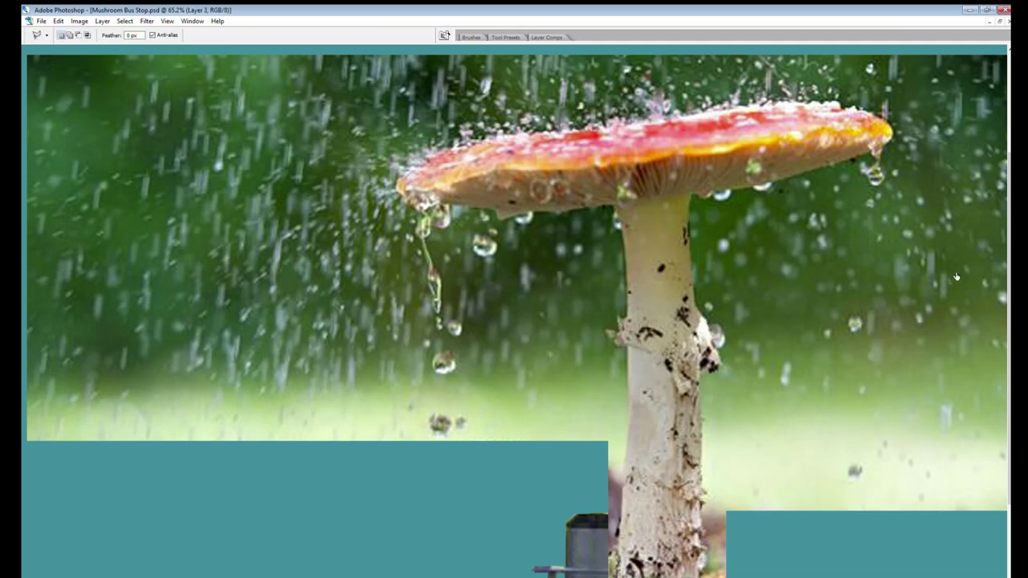
{"action": "key", "text": "ctrl+t"}
{"action": "key", "text": "Escape"}
{"action": "key", "text": "v"}
{"action": "key", "text": "ctrl+0"}
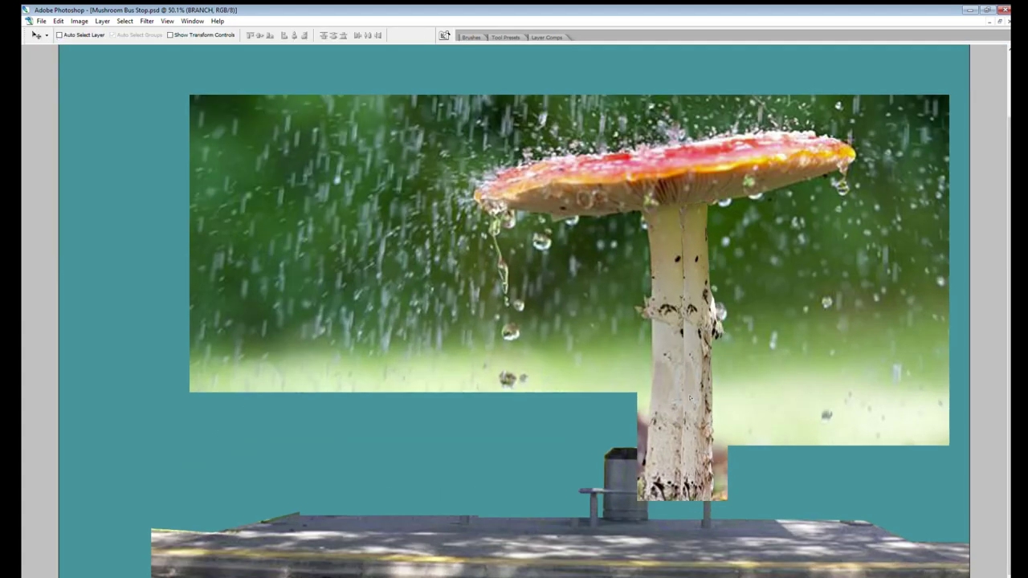
{"action": "key", "text": "ctrl+t"}
{"action": "key", "text": "Return"}
Clone background over the stem's side bumps and the teal edge and post.
{"action": "key", "text": "s"}
{"action": "scroll", "coordinate": [743, 274], "scroll_direction": "up", "scroll_amount": 2}
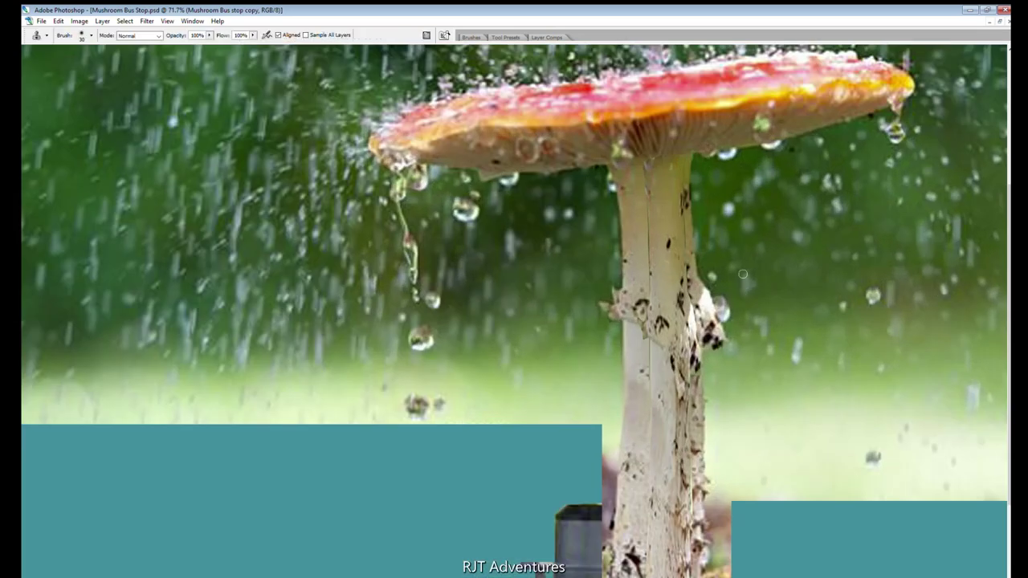
{"action": "left_click_drag", "start_coordinate": [711, 172], "coordinate": [739, 562]}
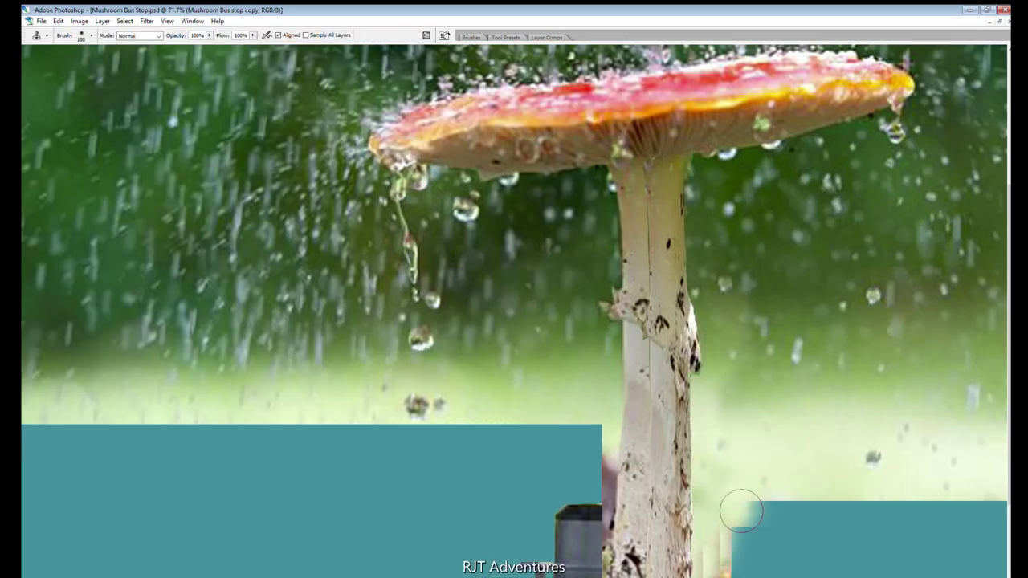
{"action": "left_click_drag", "start_coordinate": [602, 450], "coordinate": [612, 566]}
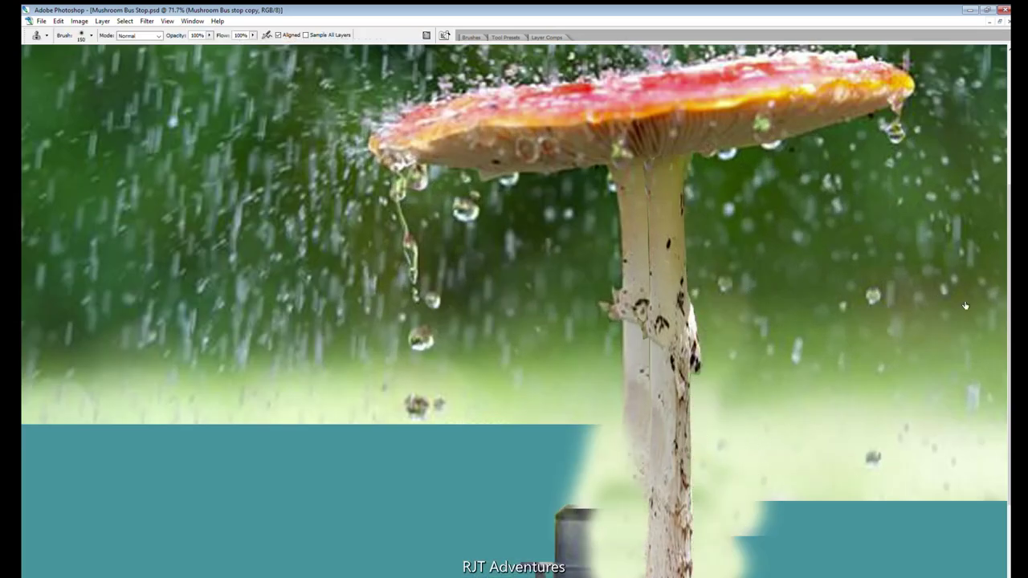
{"action": "left_click_drag", "start_coordinate": [630, 513], "coordinate": [622, 169]}
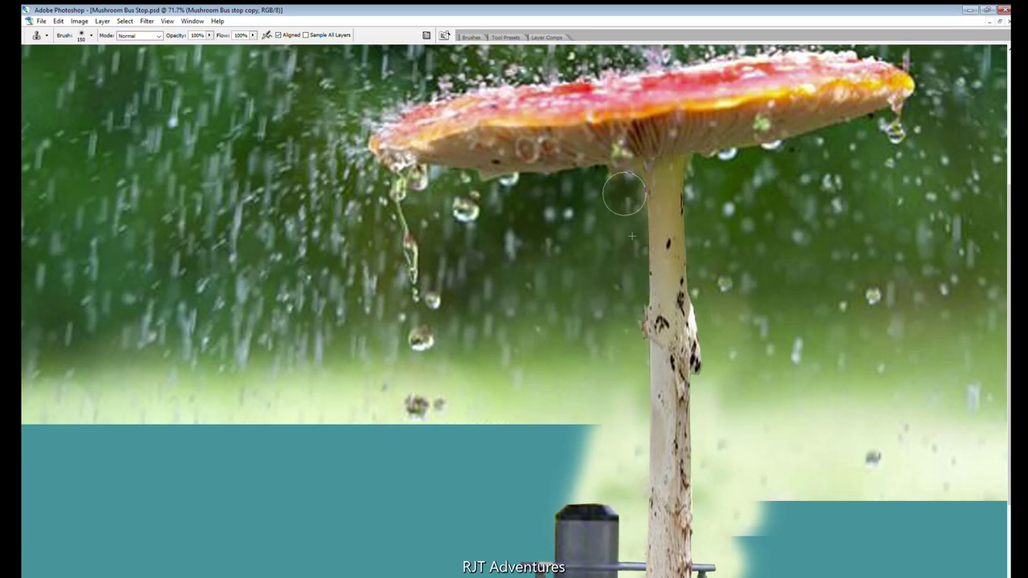
{"action": "scroll", "coordinate": [622, 371], "scroll_direction": "down", "scroll_amount": 3}
With a larger clone brush, fill the teal areas right and left of the stem with greenery.
{"action": "key", "text": "bracketright"}
{"action": "key", "text": "bracketright"}
{"action": "key", "text": "bracketright"}
{"action": "left_click_drag", "start_coordinate": [702, 412], "coordinate": [704, 460]}
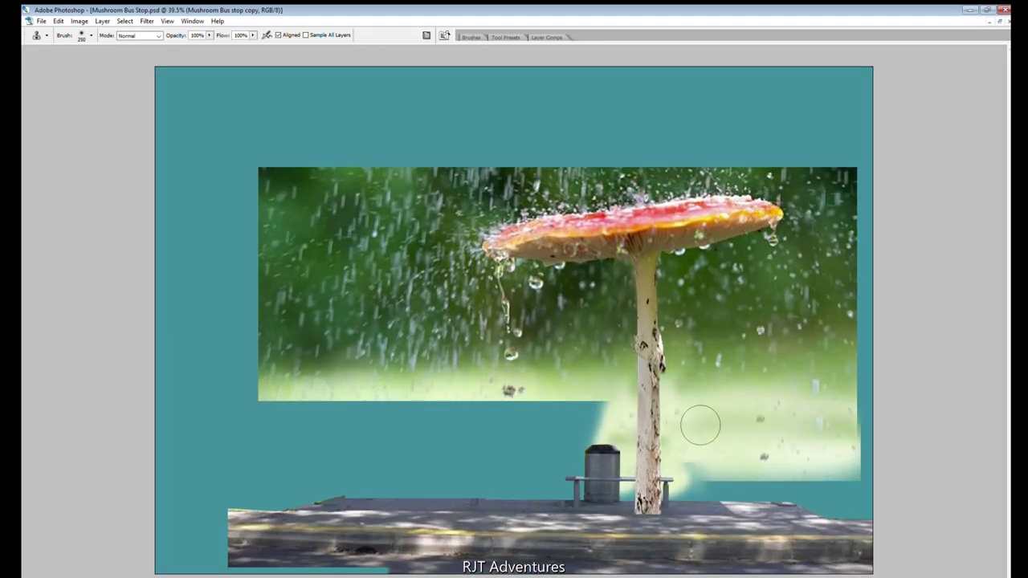
{"action": "left_click_drag", "start_coordinate": [701, 423], "coordinate": [677, 500]}
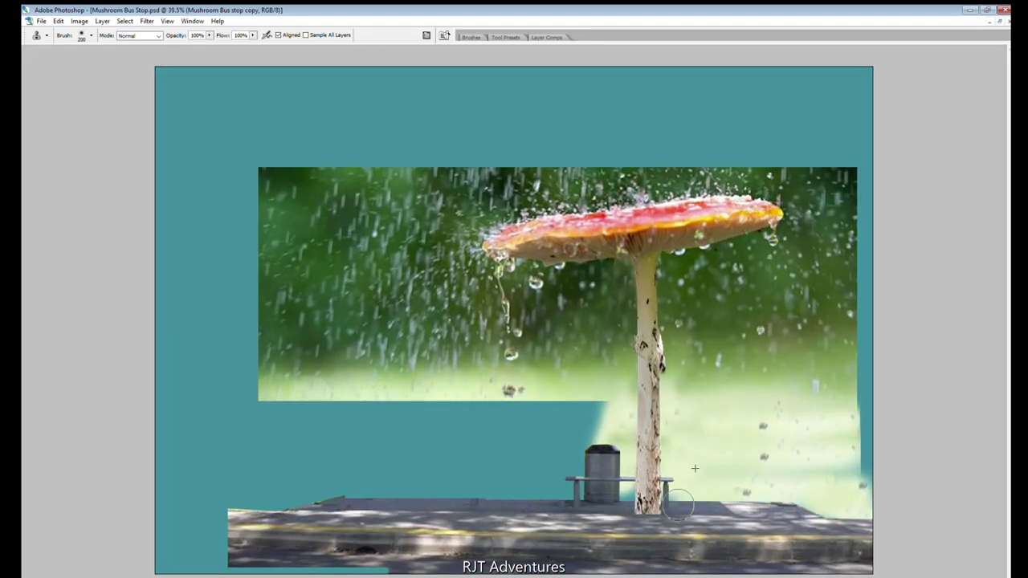
{"action": "left_click_drag", "start_coordinate": [869, 169], "coordinate": [853, 482]}
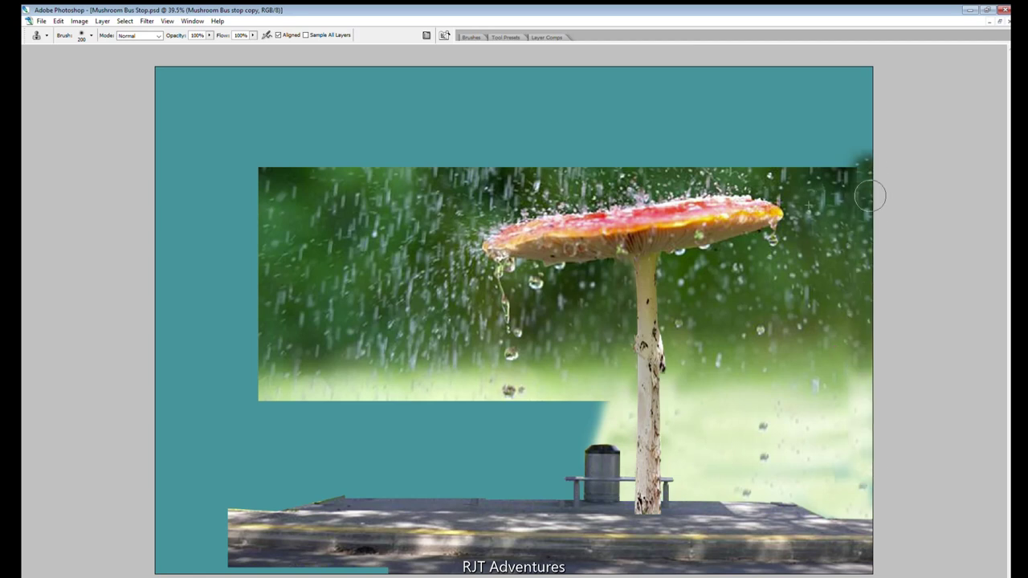
{"action": "mouse_move", "coordinate": [596, 411]}
{"action": "left_mouse_down"}
{"action": "mouse_move", "coordinate": [457, 391]}
{"action": "mouse_move", "coordinate": [289, 414]}
{"action": "left_mouse_up"}
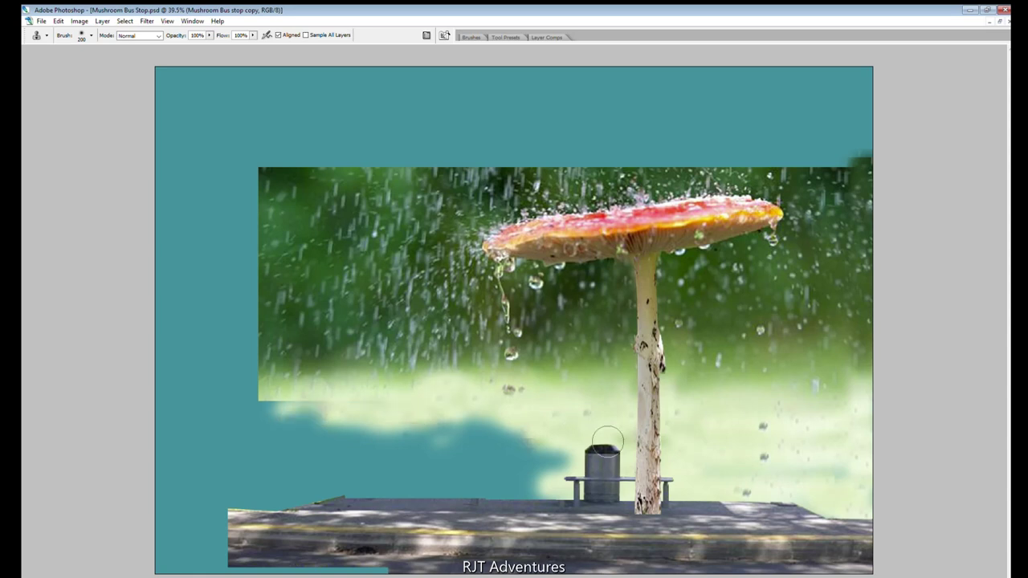
{"action": "mouse_move", "coordinate": [556, 483]}
{"action": "left_mouse_down"}
{"action": "mouse_move", "coordinate": [310, 424]}
{"action": "mouse_move", "coordinate": [345, 459]}
{"action": "left_mouse_up"}
Clone rain texture over the left teal strip and across the top teal band.
{"action": "key", "text": "bracketright"}
{"action": "key", "text": "bracketright"}
{"action": "key", "text": "bracketright"}
{"action": "key", "text": "bracketright"}
{"action": "key", "text": "bracketright"}
{"action": "key", "text": "bracketright"}
{"action": "left_click_drag", "start_coordinate": [298, 172], "coordinate": [241, 321]}
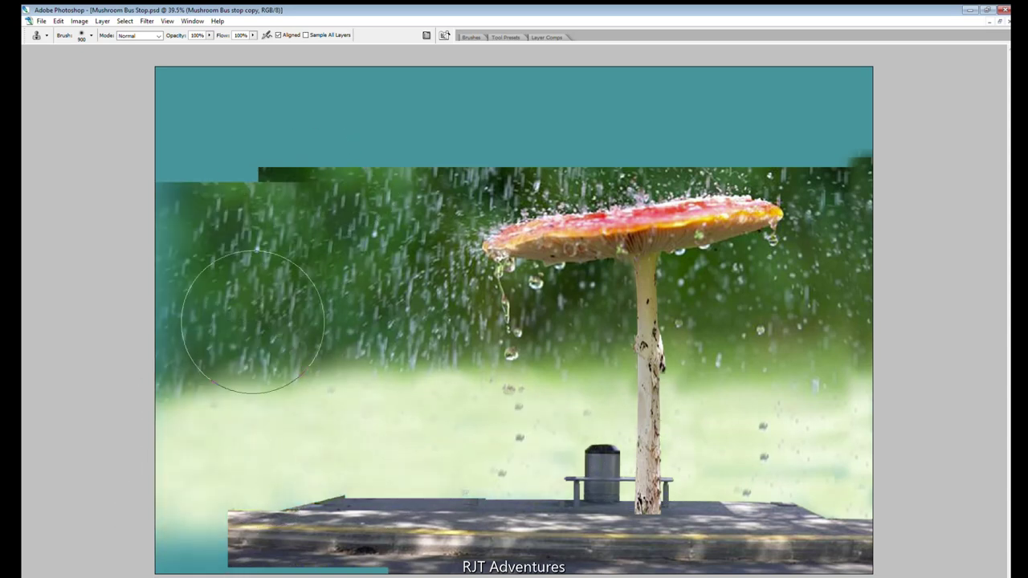
{"action": "left_click_drag", "start_coordinate": [193, 125], "coordinate": [161, 103]}
{"action": "mouse_move", "coordinate": [305, 121]}
{"action": "left_mouse_down"}
{"action": "mouse_move", "coordinate": [551, 104]}
{"action": "mouse_move", "coordinate": [803, 136]}
{"action": "mouse_move", "coordinate": [868, 75]}
{"action": "left_mouse_up"}
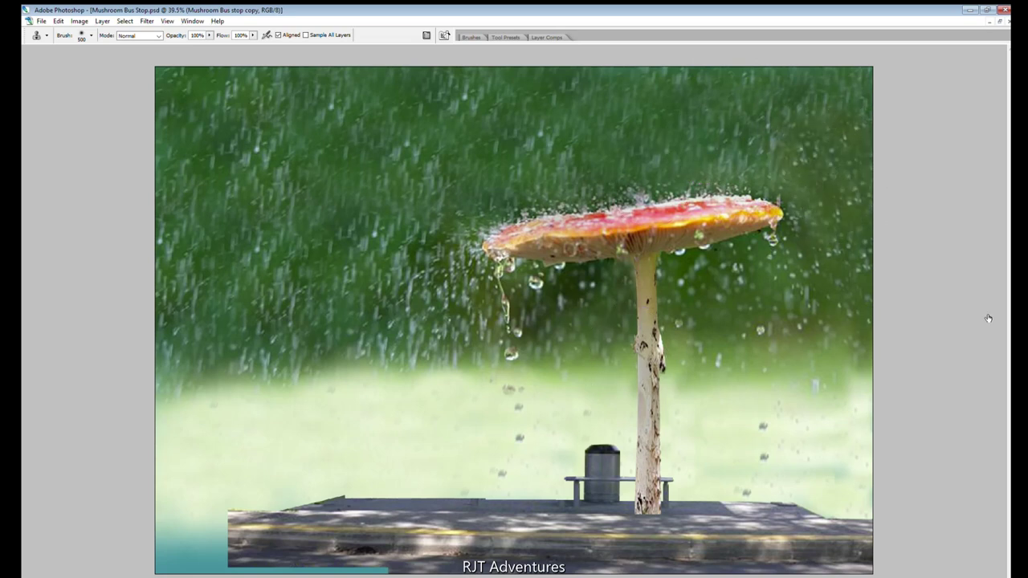
{"action": "key", "text": "v"}
{"action": "left_click", "coordinate": [344, 478], "text": "ctrl"}
Trace around the frog's outline and delete the white background outside it.
{"action": "key", "text": "e"}
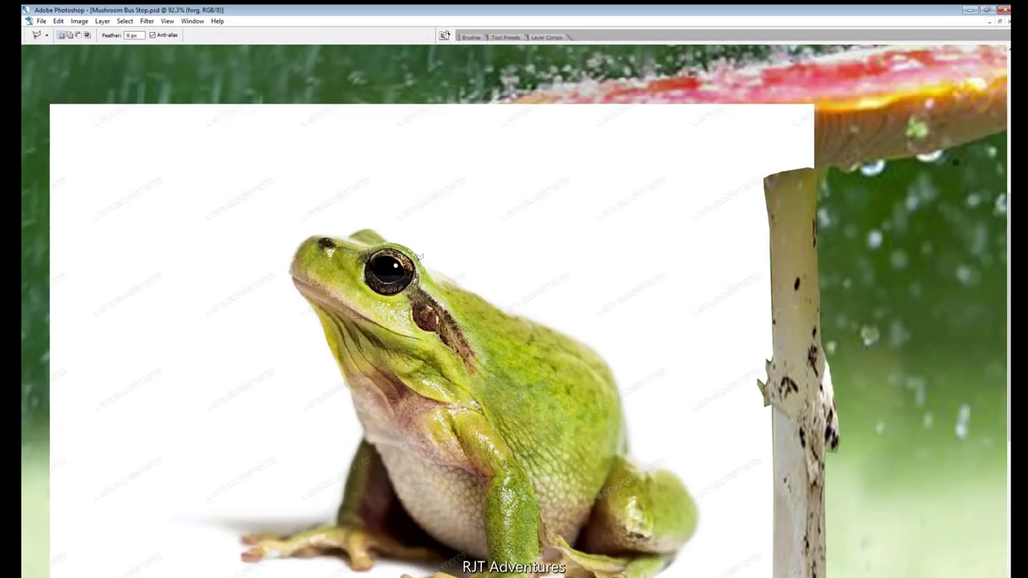
{"action": "left_click_drag", "start_coordinate": [670, 464], "coordinate": [711, 407]}
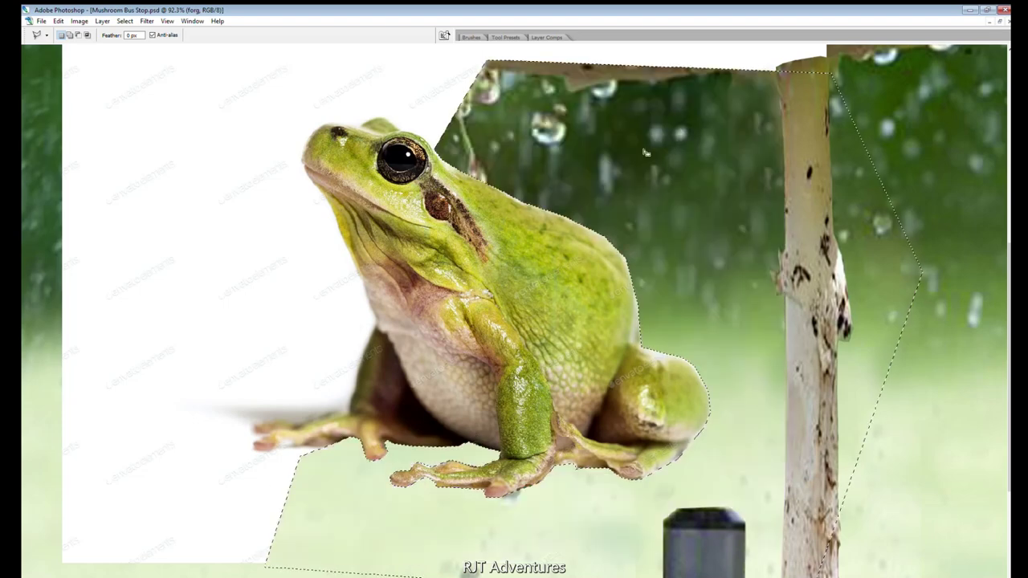
{"action": "scroll", "coordinate": [446, 381], "scroll_direction": "up", "scroll_amount": 3}
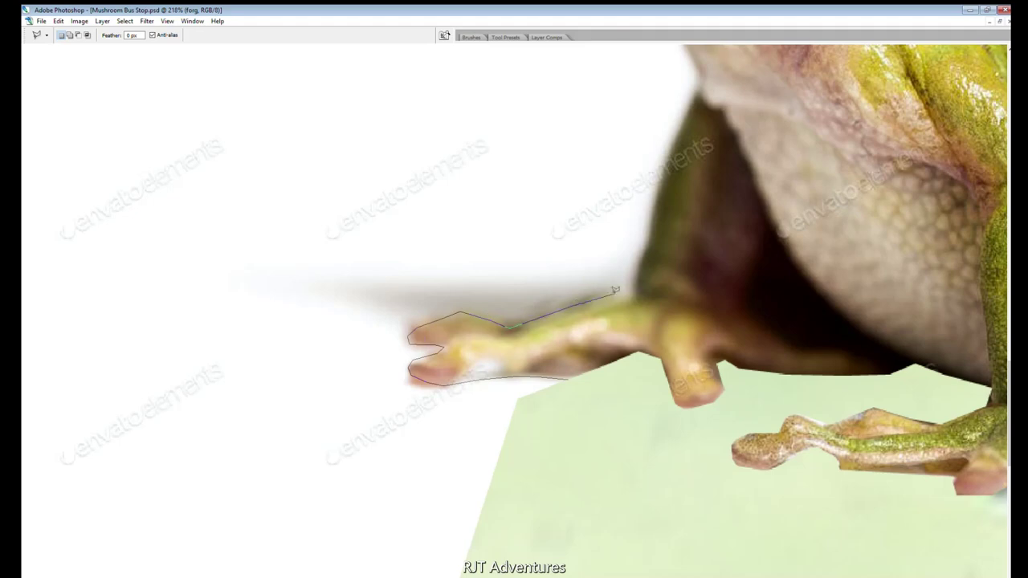
{"action": "scroll", "coordinate": [379, 199], "scroll_direction": "up", "scroll_amount": 5}
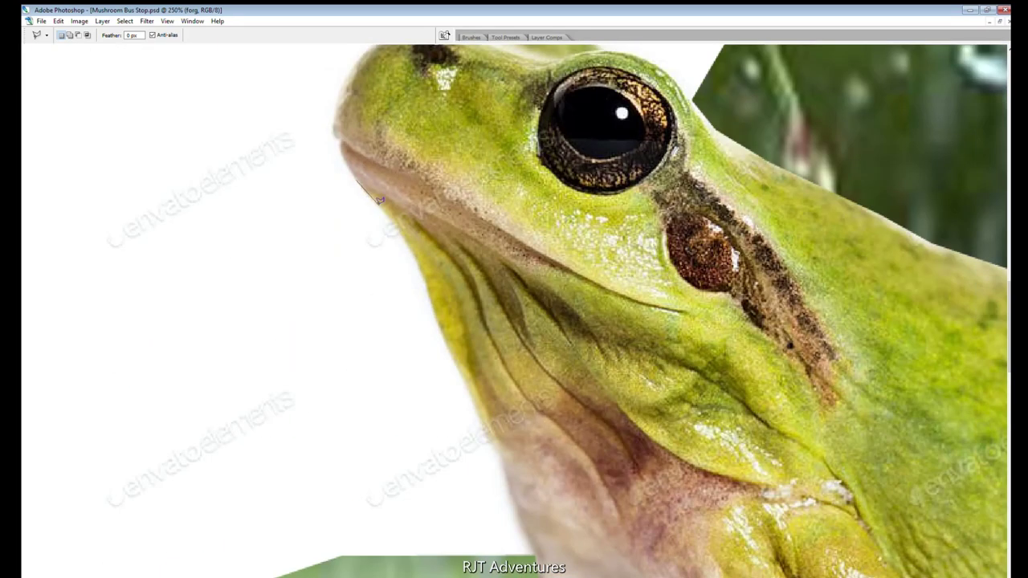
{"action": "scroll", "coordinate": [318, 399], "scroll_direction": "up", "scroll_amount": 2}
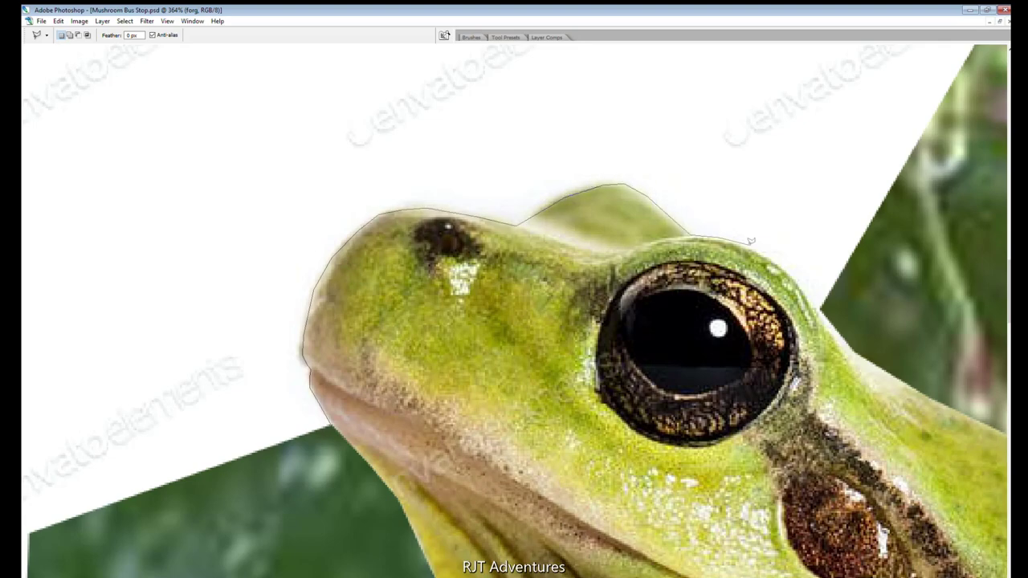
{"action": "double_click", "coordinate": [905, 150]}
{"action": "key", "text": "Delete"}
Marquee-select and delete the leftover rectangle of white background.
{"action": "key", "text": "ctrl+0"}
{"action": "key", "text": "m"}
{"action": "left_click_drag", "start_coordinate": [188, 199], "coordinate": [394, 482]}
{"action": "key", "text": "Delete"}
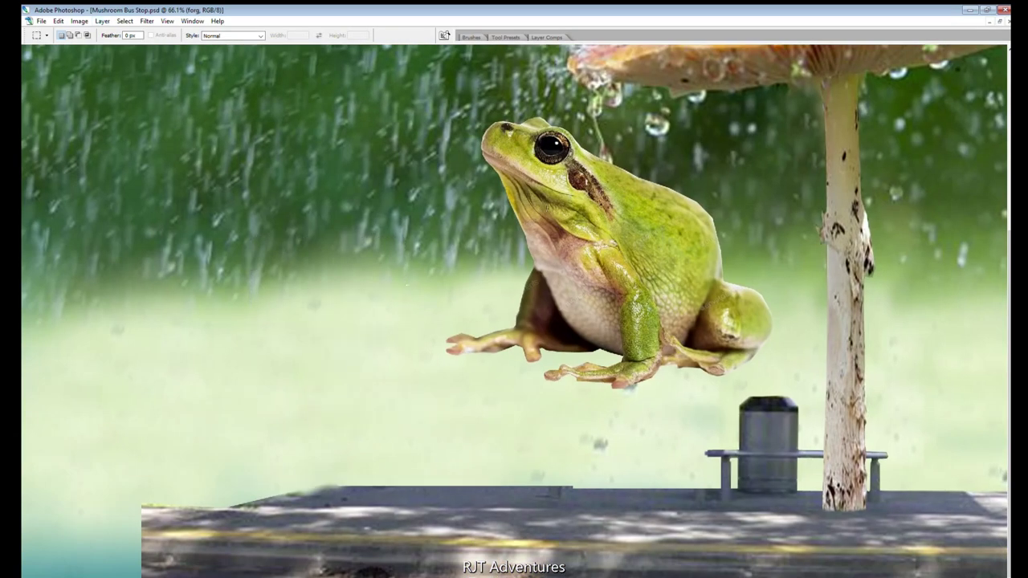
Touch up the frog's edges with the Eraser and a smaller Clone Stamp brush.
{"action": "scroll", "coordinate": [766, 180], "scroll_direction": "up", "scroll_amount": 3}
{"action": "key", "text": "e"}
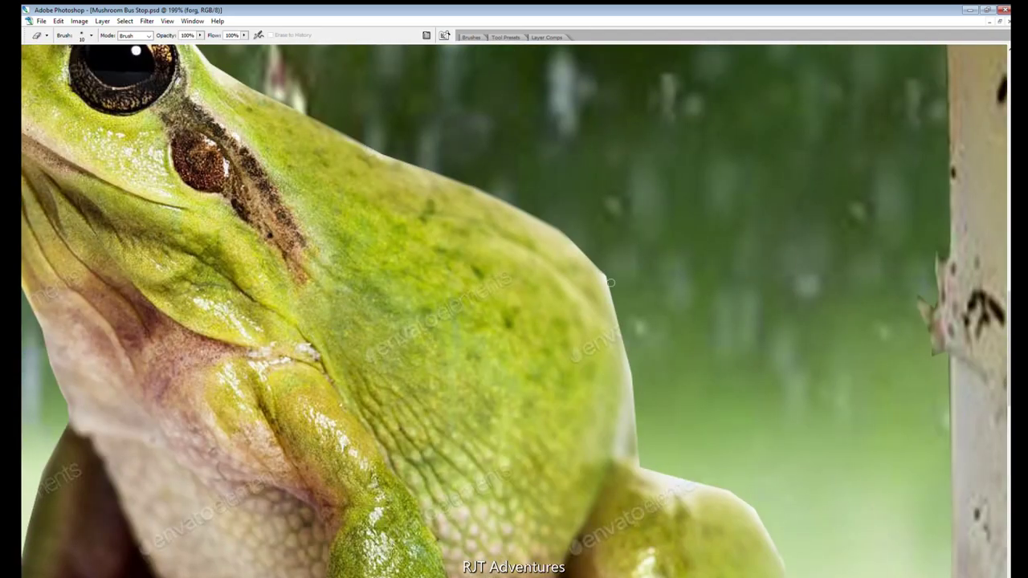
{"action": "left_click_drag", "start_coordinate": [636, 414], "coordinate": [605, 307]}
{"action": "key", "text": "s"}
{"action": "scroll", "coordinate": [731, 495], "scroll_direction": "up", "scroll_amount": 2}
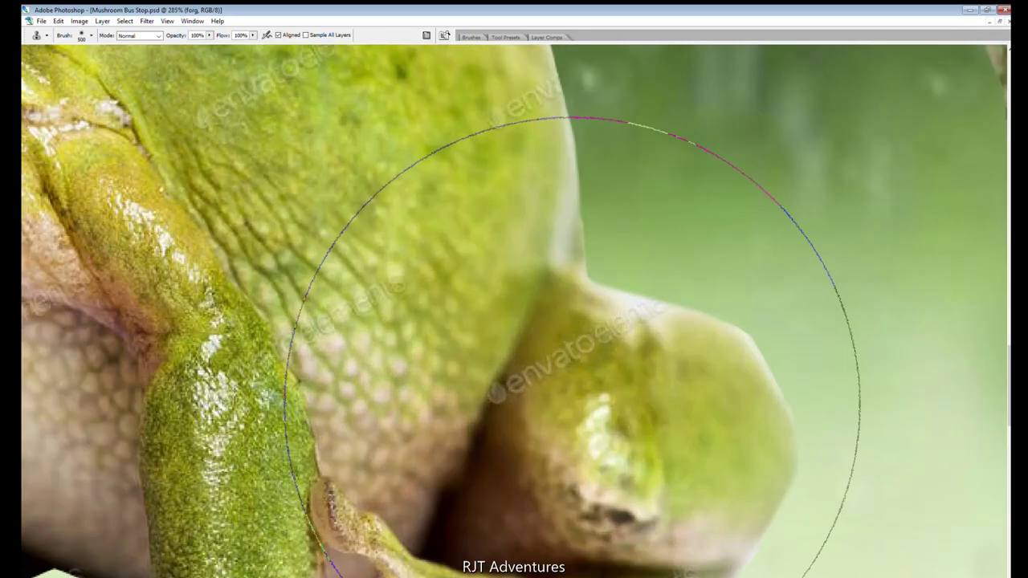
{"action": "scroll", "coordinate": [275, 319], "scroll_direction": "up", "scroll_amount": 1}
{"action": "scroll", "coordinate": [274, 319], "scroll_direction": "down", "scroll_amount": 5}
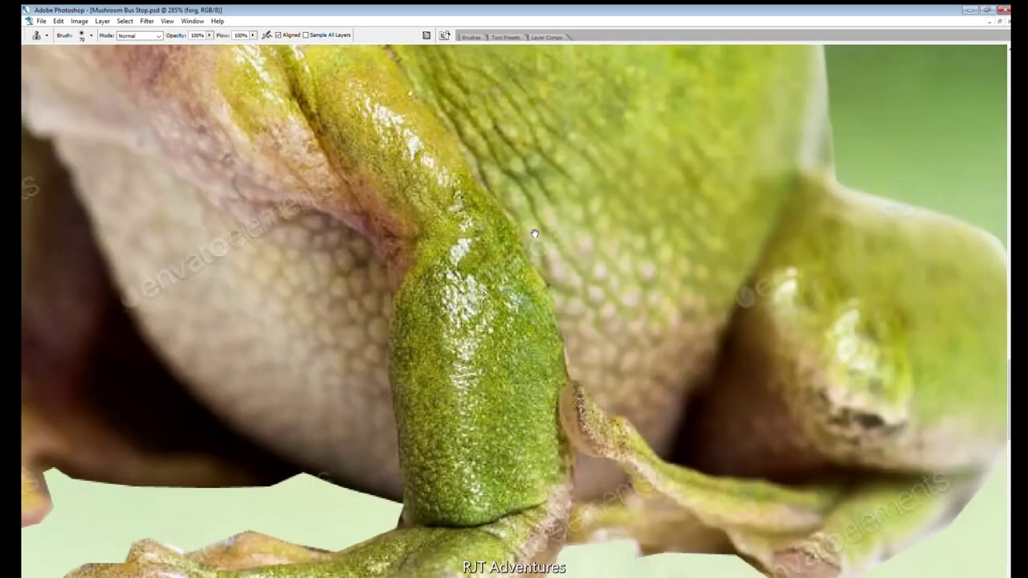
{"action": "scroll", "coordinate": [482, 362], "scroll_direction": "right", "scroll_amount": 3}
{"action": "key", "text": "bracketleft"}
{"action": "key", "text": "bracketleft"}
{"action": "key", "text": "bracketleft"}
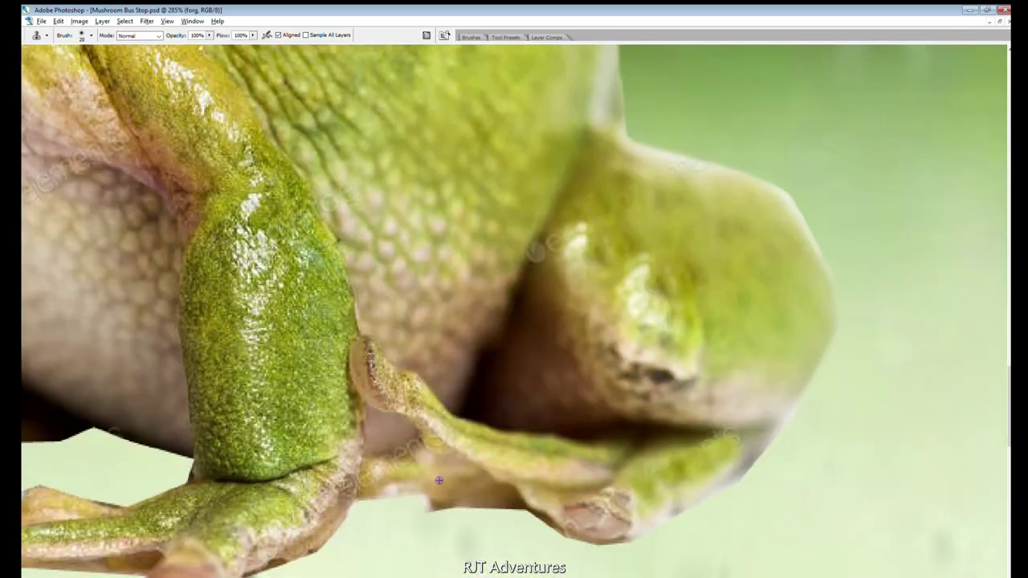
{"action": "scroll", "coordinate": [493, 281], "scroll_direction": "left", "scroll_amount": 5}
{"action": "scroll", "coordinate": [493, 281], "scroll_direction": "up", "scroll_amount": 1}
{"action": "scroll", "coordinate": [472, 353], "scroll_direction": "down", "scroll_amount": 2}
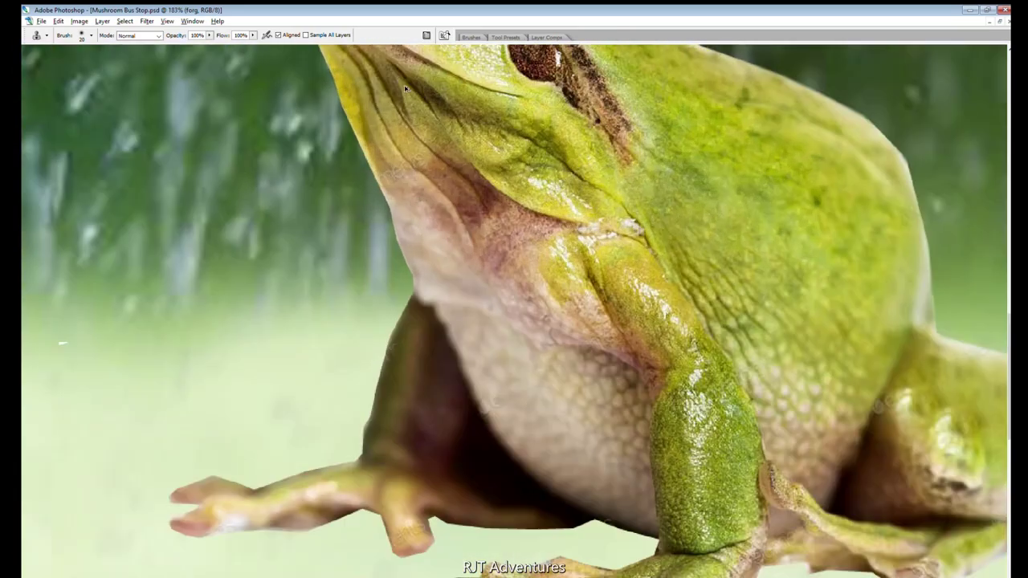
{"action": "scroll", "coordinate": [402, 192], "scroll_direction": "up", "scroll_amount": 1}
{"action": "scroll", "coordinate": [433, 134], "scroll_direction": "up", "scroll_amount": 2}
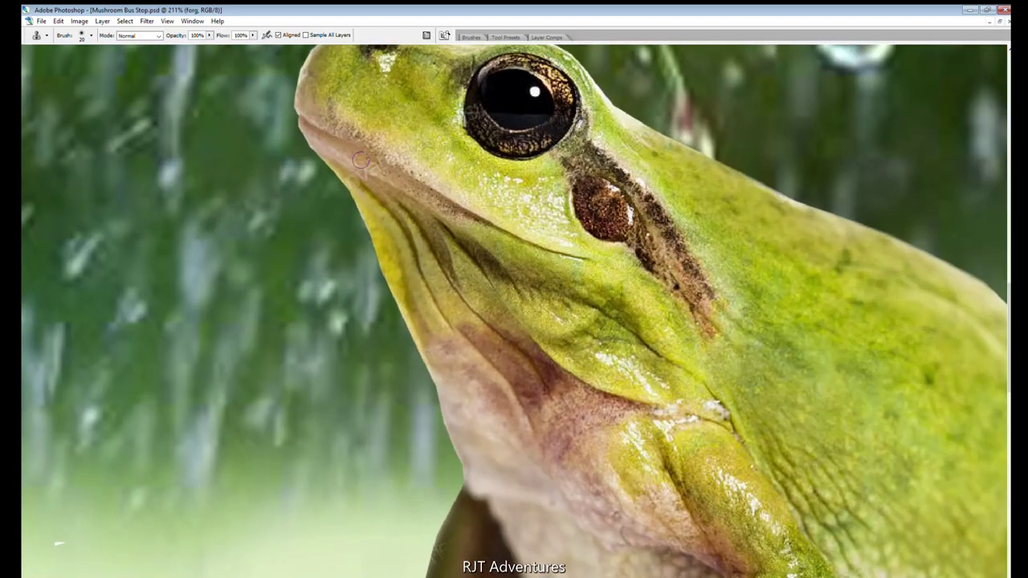
{"action": "scroll", "coordinate": [373, 165], "scroll_direction": "down", "scroll_amount": 3}
{"action": "scroll", "coordinate": [410, 401], "scroll_direction": "down", "scroll_amount": 2}
Shrink the frog and place it beside the mushroom stem on the pavement.
{"action": "key", "text": "ctrl+t"}
{"action": "key", "text": "Return"}
{"action": "left_click_drag", "start_coordinate": [460, 386], "coordinate": [749, 482]}
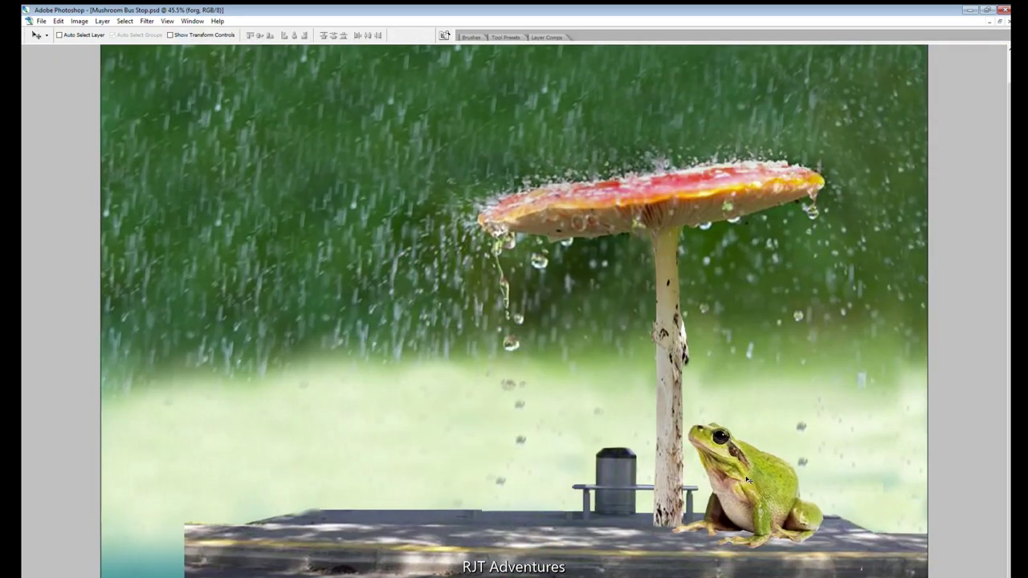
{"action": "scroll", "coordinate": [747, 480], "scroll_direction": "up", "scroll_amount": 1}
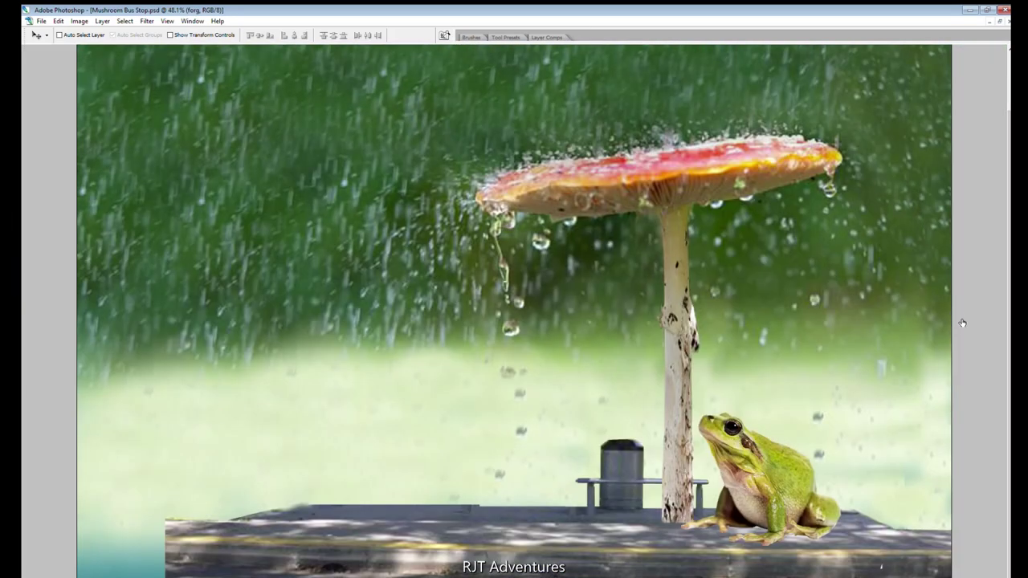
Bring the man's photo in beside the stem and resize it.
{"action": "left_click_drag", "start_coordinate": [591, 171], "coordinate": [578, 344]}
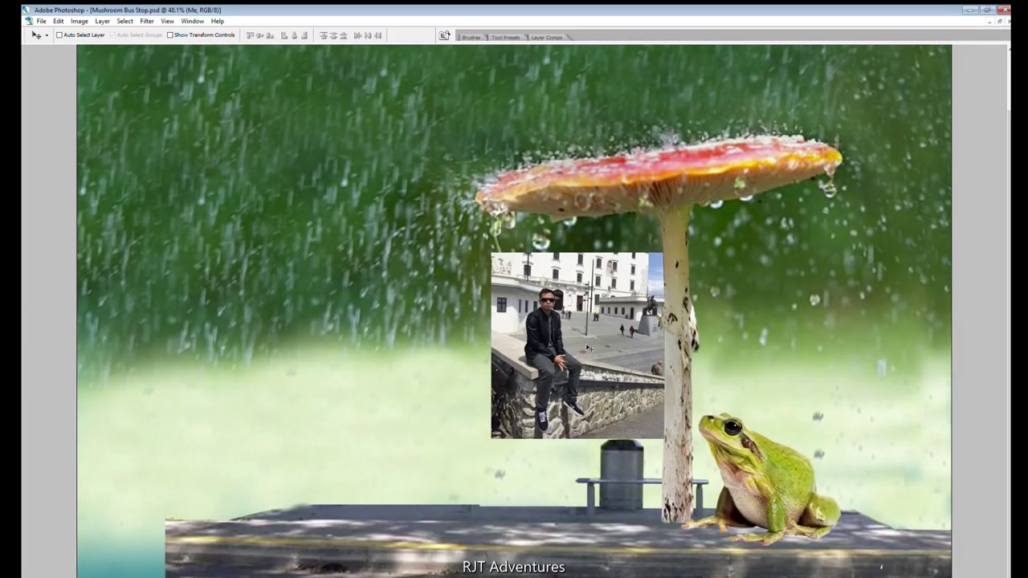
{"action": "key", "text": "ctrl+t"}
{"action": "key", "text": "Return"}
{"action": "scroll", "coordinate": [667, 288], "scroll_direction": "up", "scroll_amount": 3}
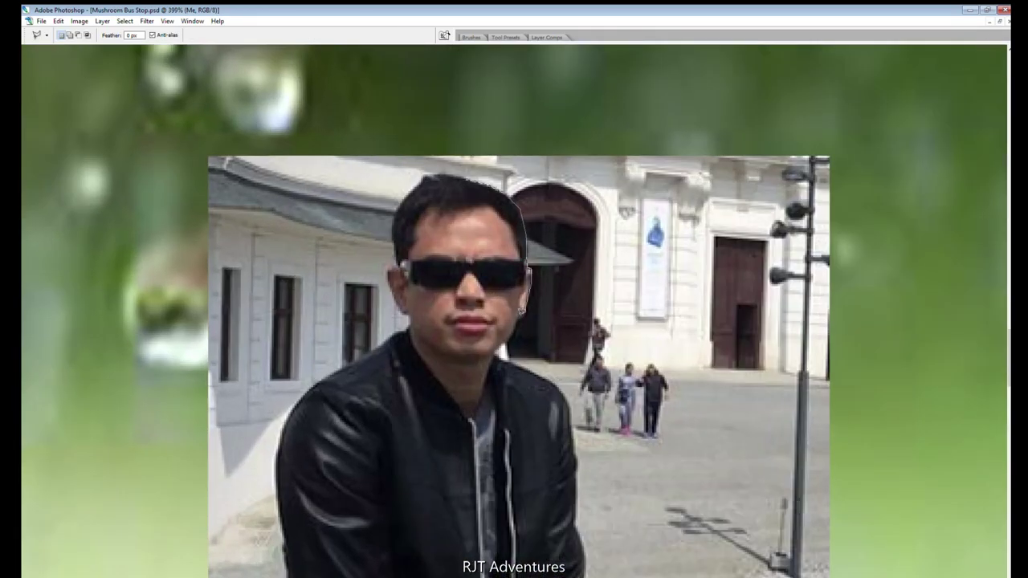
{"action": "scroll", "coordinate": [539, 371], "scroll_direction": "down", "scroll_amount": 4}
{"action": "scroll", "coordinate": [575, 351], "scroll_direction": "down", "scroll_amount": 1}
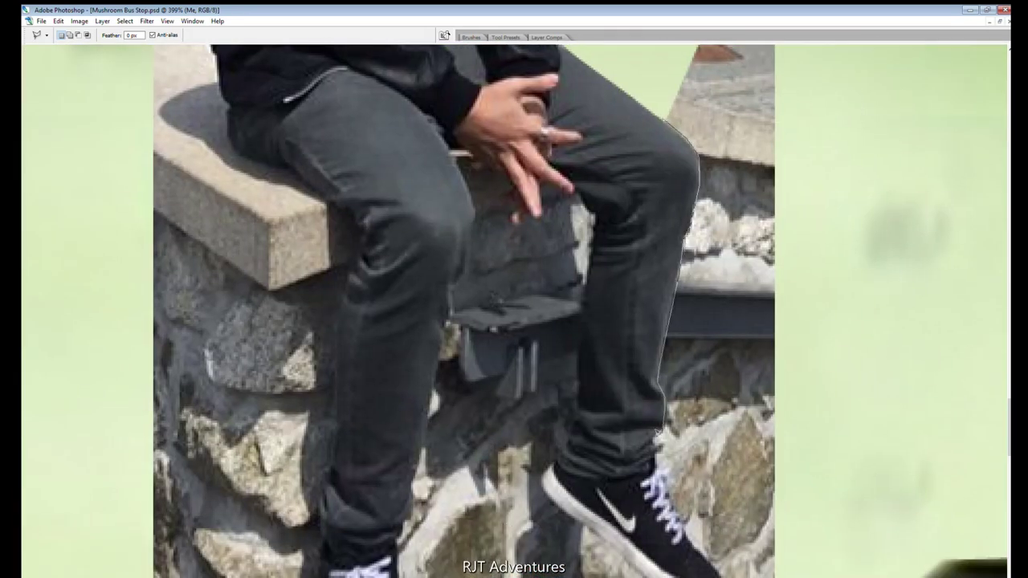
{"action": "scroll", "coordinate": [689, 534], "scroll_direction": "down", "scroll_amount": 2}
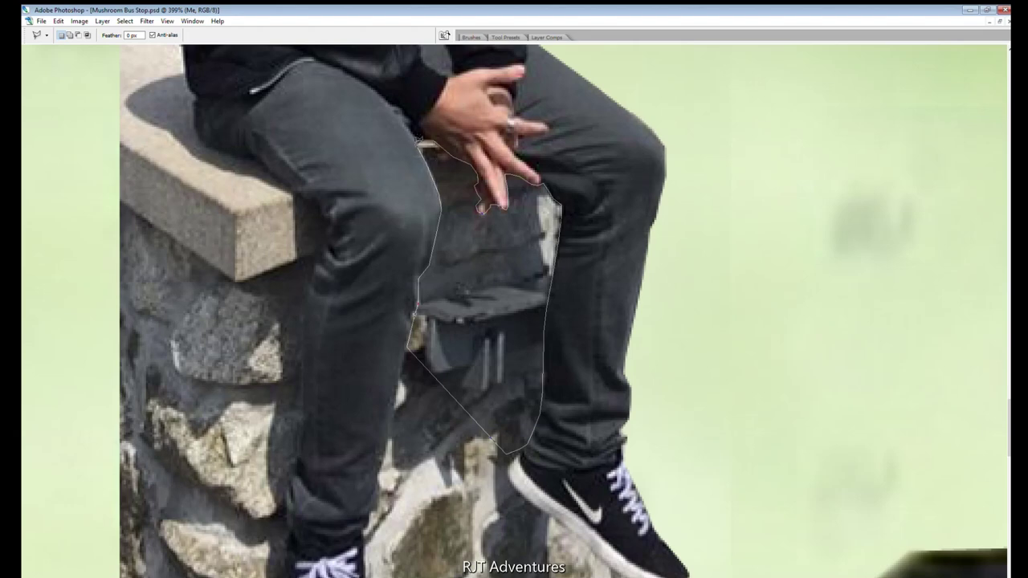
Delete the wall between the man's legs and trace his outline along shoes, jacket and leg.
{"action": "key", "text": "Delete"}
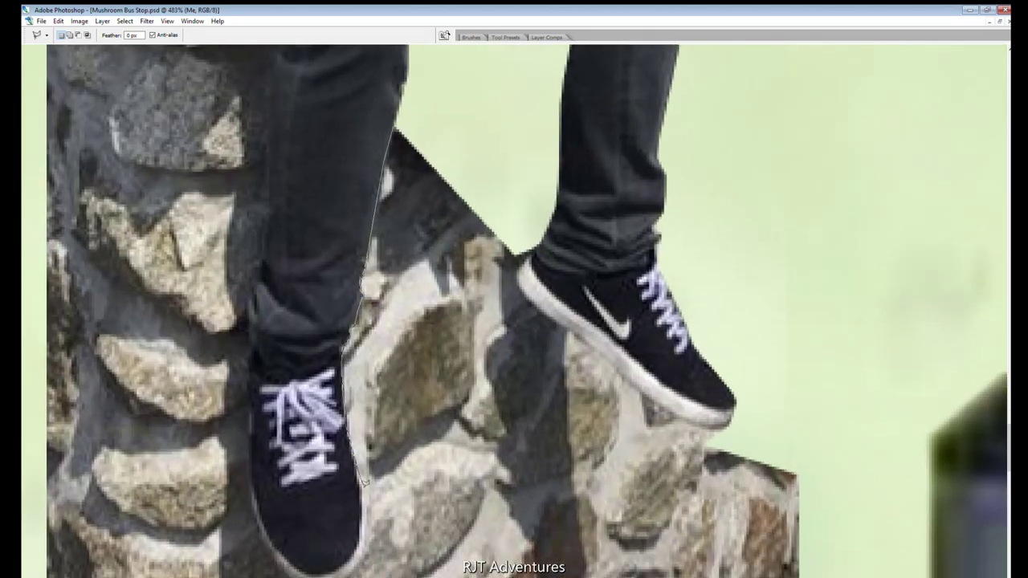
{"action": "left_click_drag", "start_coordinate": [363, 480], "coordinate": [701, 419]}
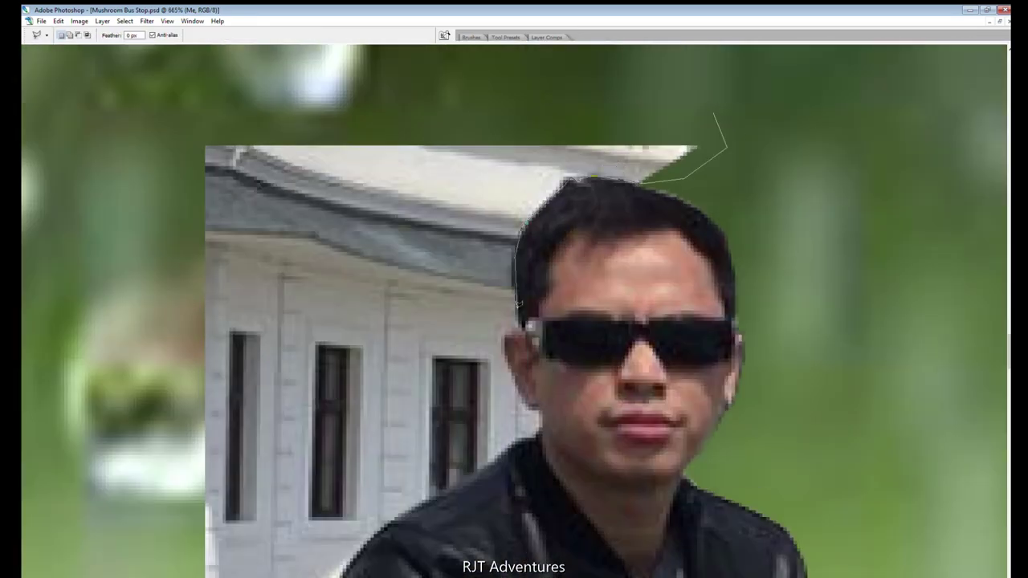
{"action": "left_click_drag", "start_coordinate": [520, 388], "coordinate": [611, 225]}
{"action": "left_click_drag", "start_coordinate": [472, 354], "coordinate": [497, 158]}
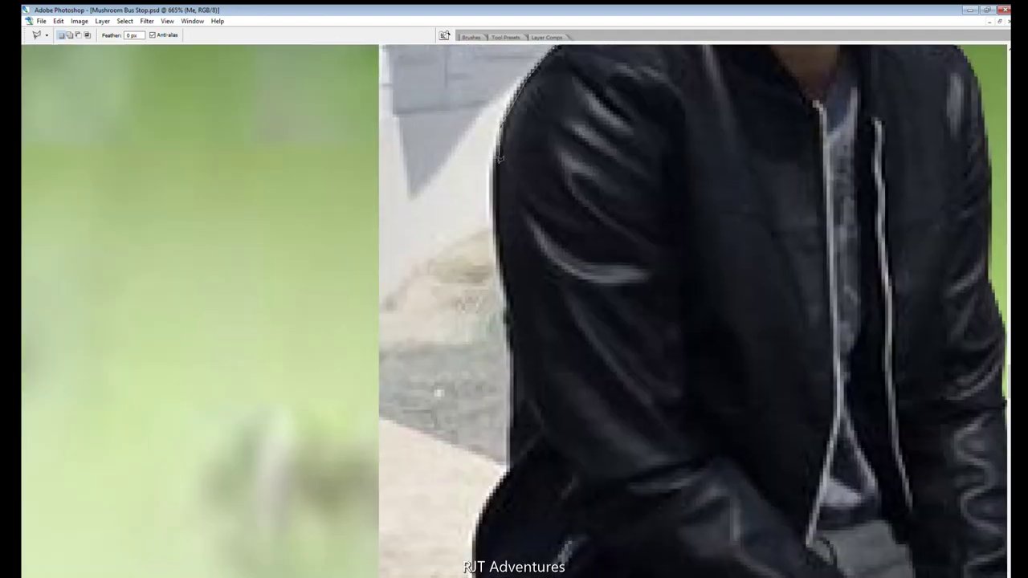
{"action": "left_click_drag", "start_coordinate": [519, 372], "coordinate": [588, 245]}
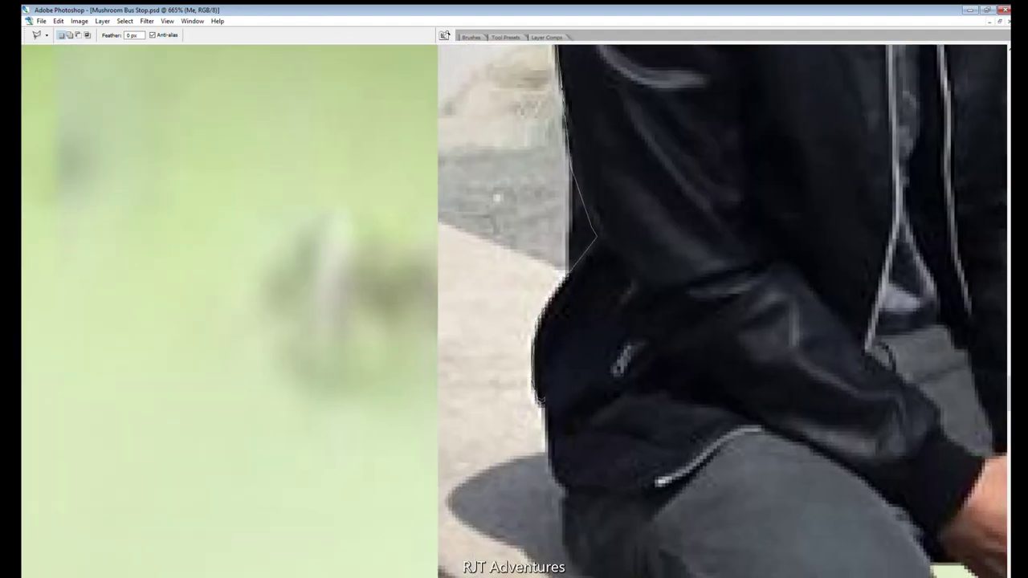
{"action": "left_click_drag", "start_coordinate": [538, 399], "coordinate": [586, 273]}
{"action": "left_click_drag", "start_coordinate": [589, 341], "coordinate": [678, 187]}
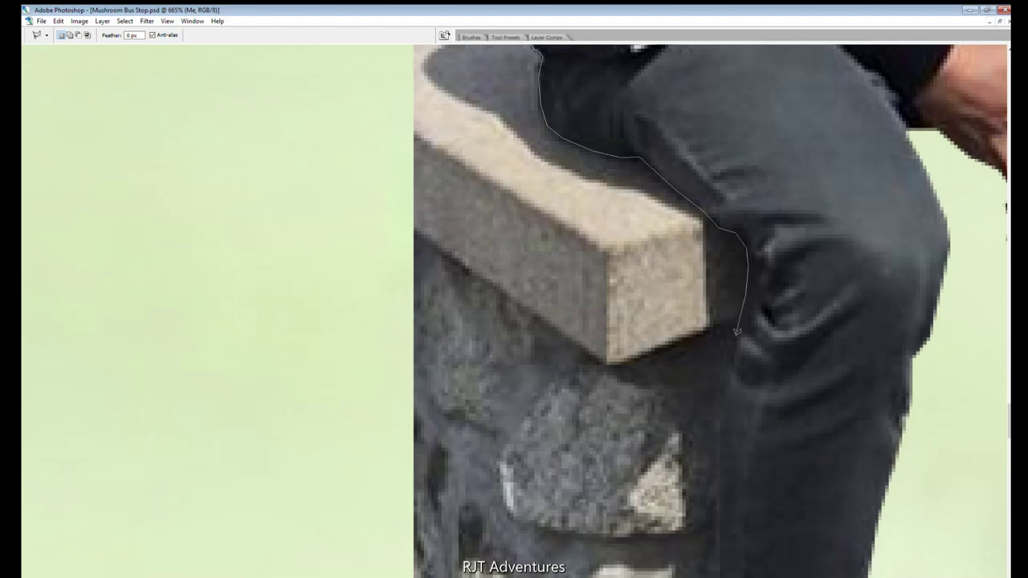
{"action": "left_click_drag", "start_coordinate": [736, 331], "coordinate": [678, 264]}
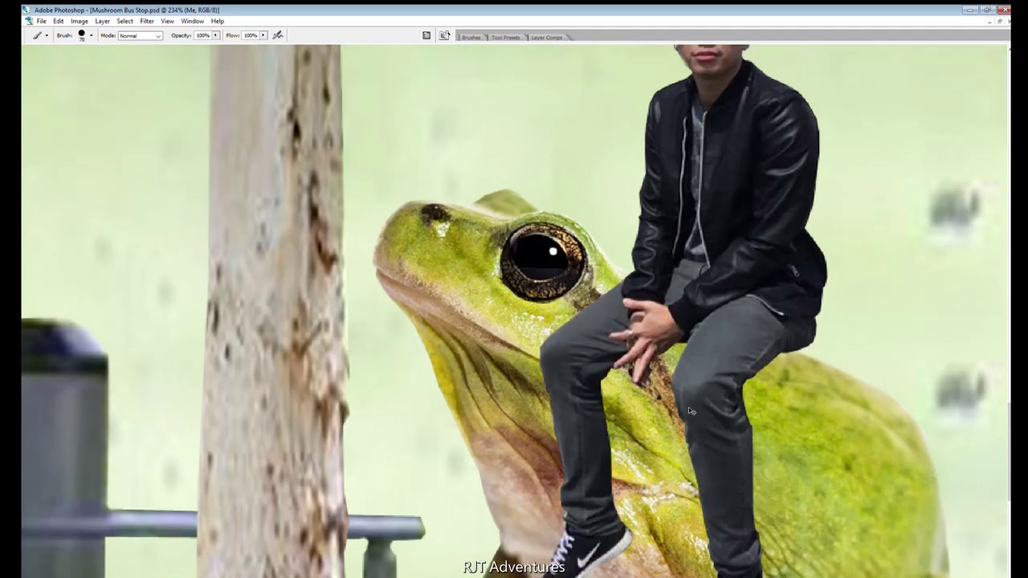
Paint the man's layer mask with a small brush to hide the jeans over the frog's mouth.
{"action": "left_click", "coordinate": [608, 526]}
{"action": "key", "text": "ctrl+z"}
{"action": "key", "text": "ctrl+backslash"}
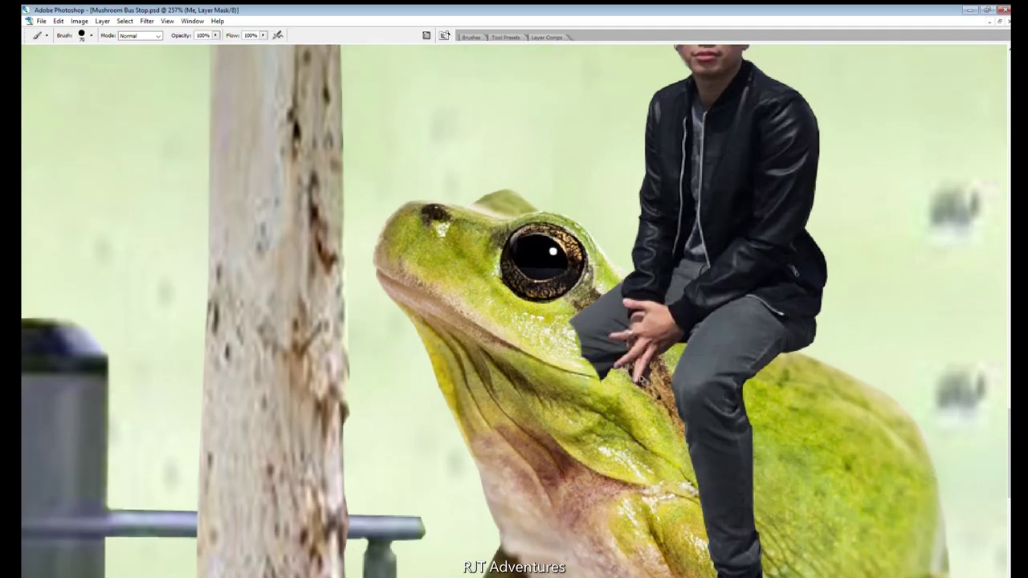
{"action": "scroll", "coordinate": [626, 369], "scroll_direction": "up", "scroll_amount": 5}
{"action": "key", "text": "bracketleft"}
{"action": "key", "text": "bracketleft"}
{"action": "key", "text": "bracketleft"}
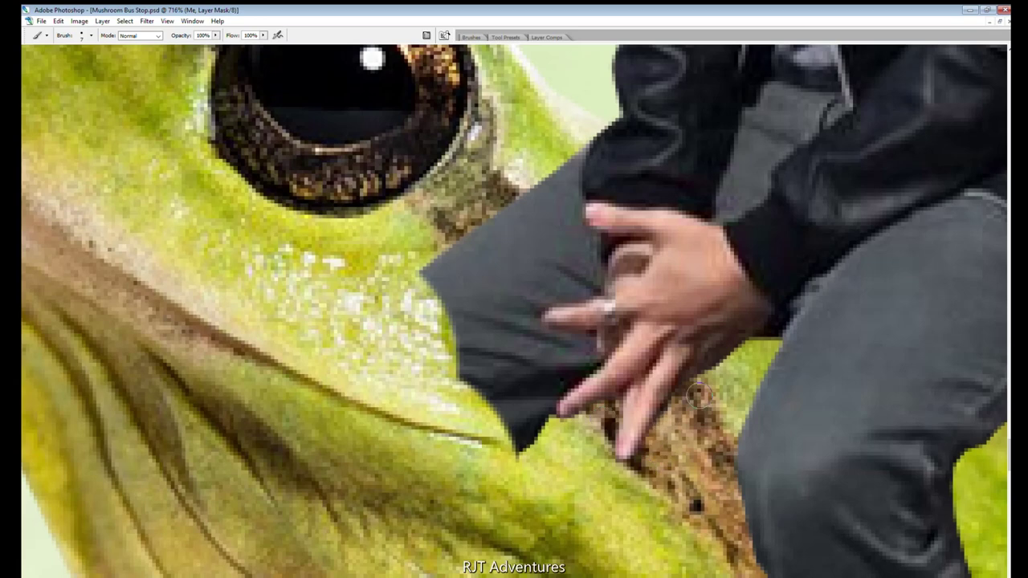
{"action": "mouse_move", "coordinate": [604, 419]}
{"action": "left_mouse_down"}
{"action": "mouse_move", "coordinate": [617, 188]}
{"action": "mouse_move", "coordinate": [711, 204]}
{"action": "left_mouse_up"}
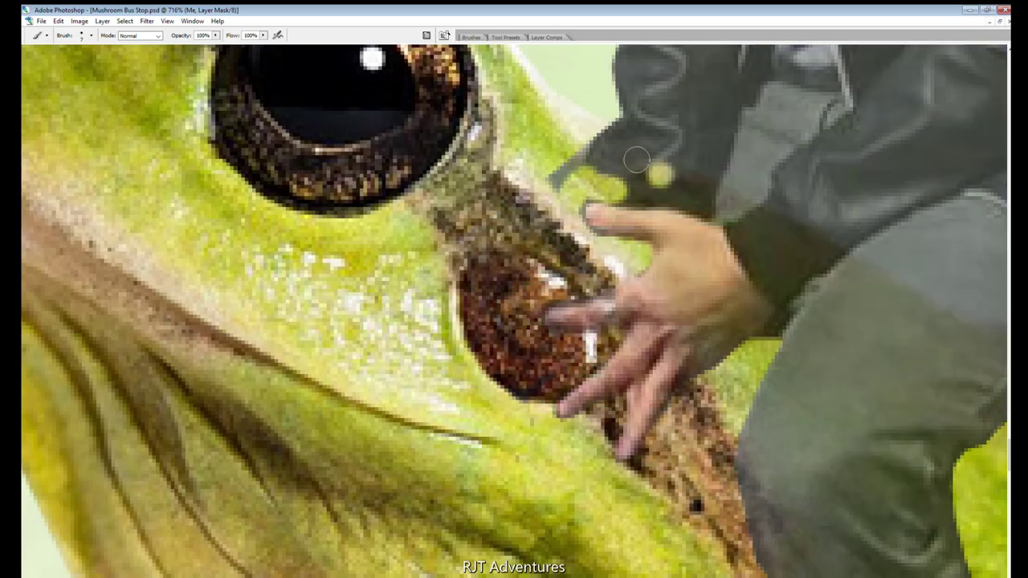
{"action": "scroll", "coordinate": [803, 329], "scroll_direction": "up", "scroll_amount": 2}
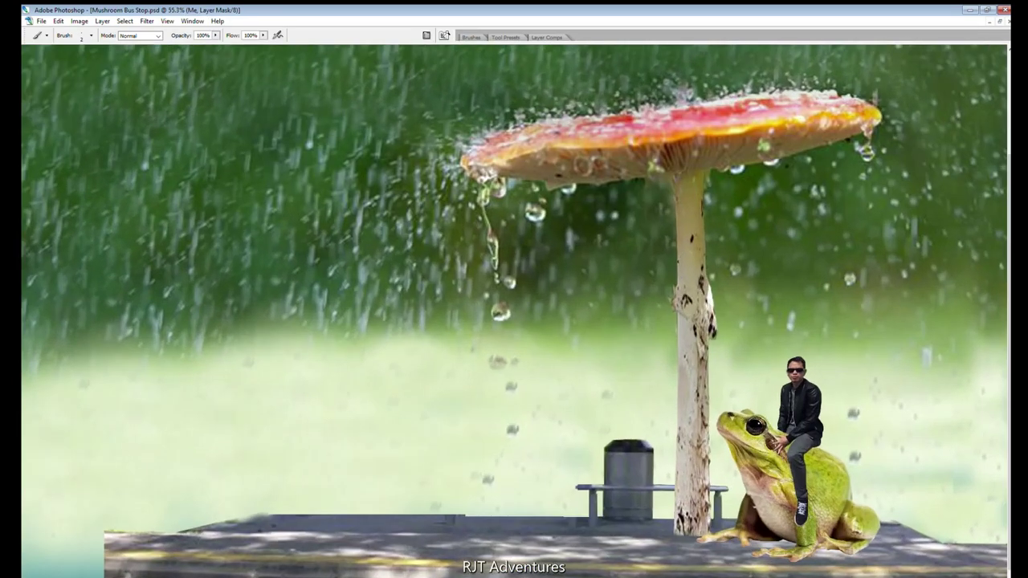
{"action": "key", "text": "i"}
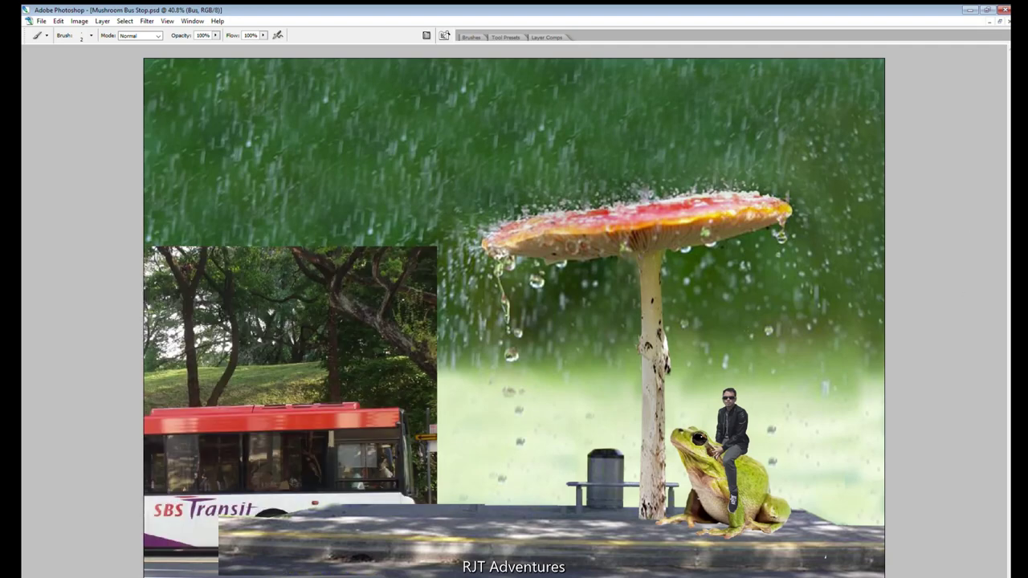
Move the bus photo onto the rain scene and delete its top and bottom strips.
{"action": "key", "text": "v"}
{"action": "left_click_drag", "start_coordinate": [289, 386], "coordinate": [640, 259]}
{"action": "key", "text": "m"}
{"action": "key", "text": "Delete"}
{"action": "key", "text": "Delete"}
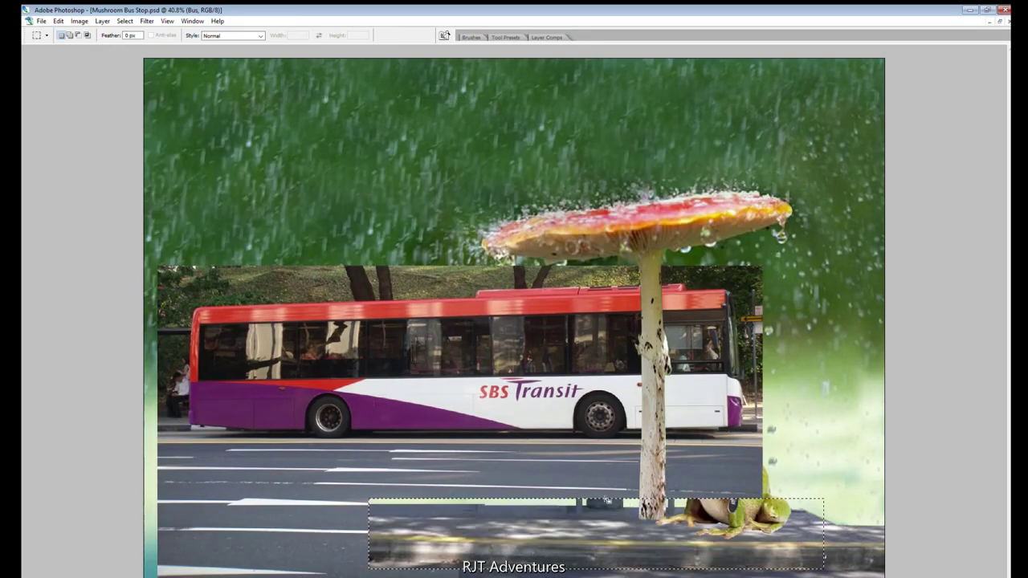
{"action": "key", "text": "Delete"}
{"action": "key", "text": "Delete"}
Enlarge the bus and shift it to the left of the scene.
{"action": "key", "text": "ctrl+t"}
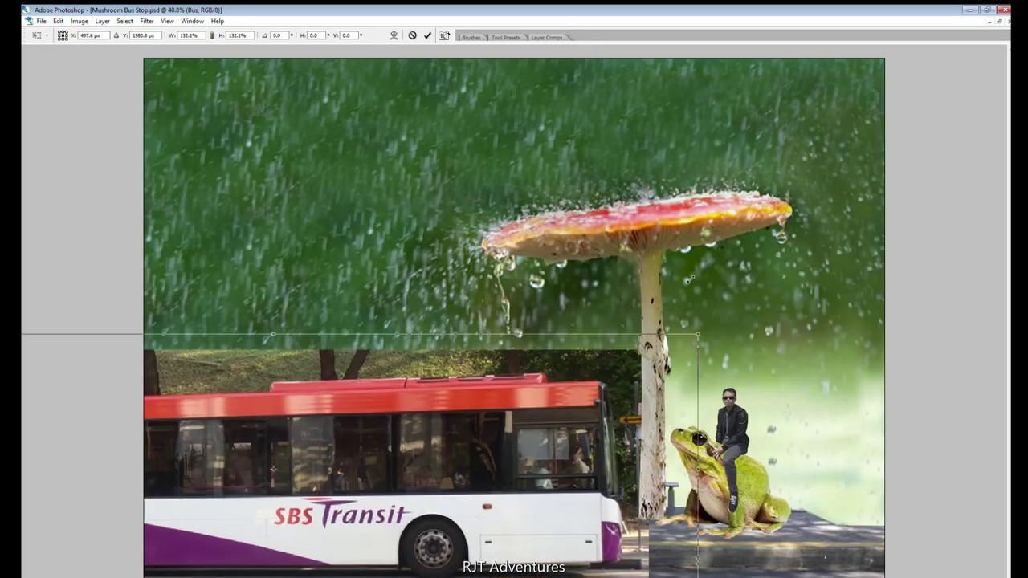
{"action": "mouse_move", "coordinate": [591, 372]}
{"action": "left_mouse_down"}
{"action": "mouse_move", "coordinate": [408, 382]}
{"action": "mouse_move", "coordinate": [581, 238]}
{"action": "left_mouse_up"}
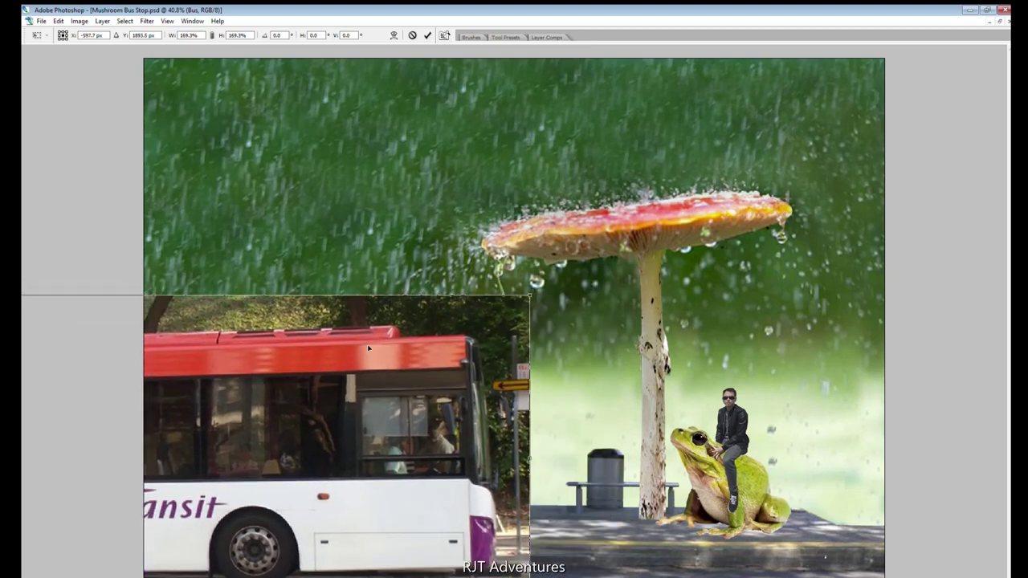
{"action": "key", "text": "Return"}
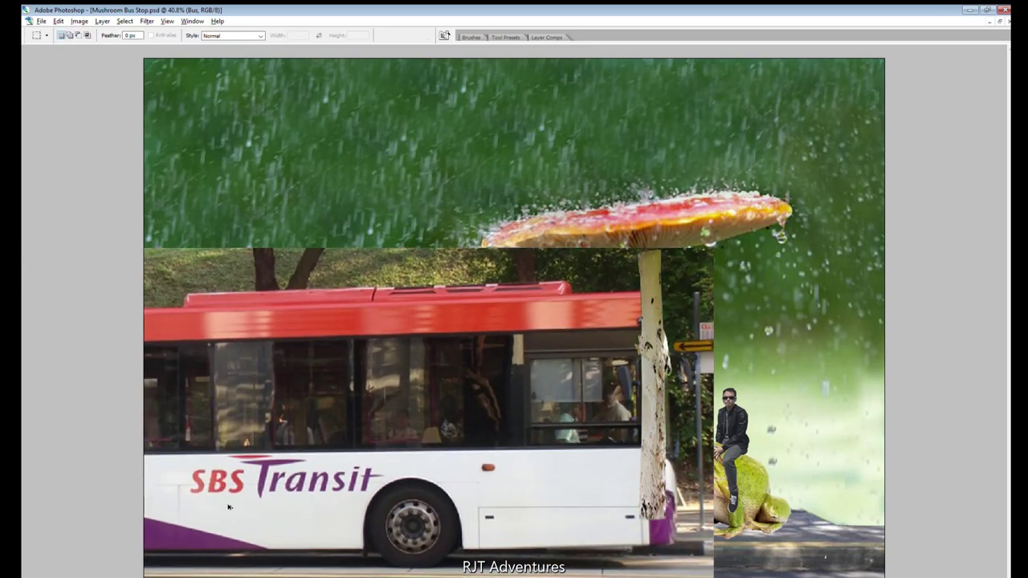
{"action": "scroll", "coordinate": [397, 419], "scroll_direction": "down", "scroll_amount": 3}
{"action": "left_click_drag", "start_coordinate": [425, 421], "coordinate": [401, 415]}
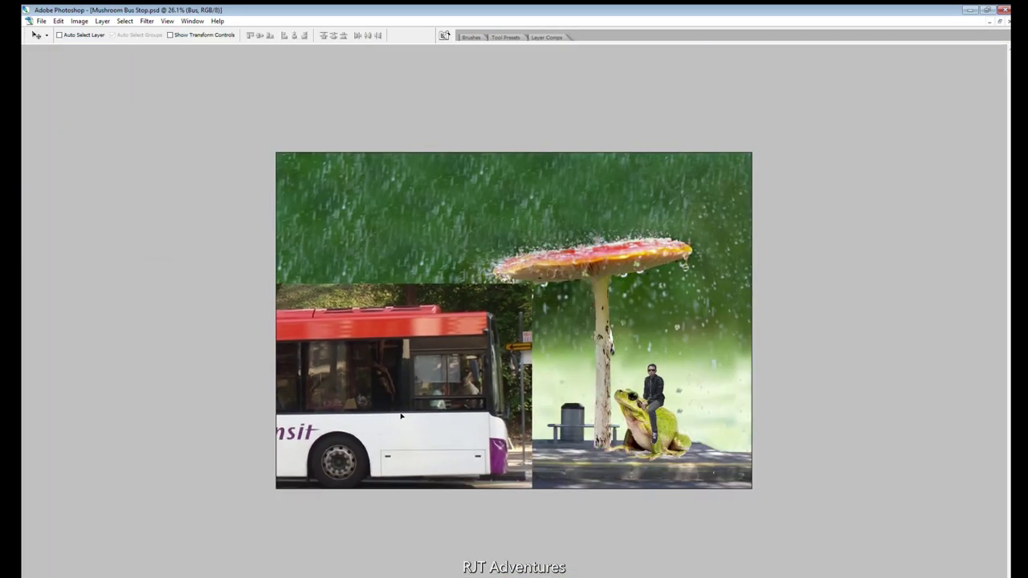
{"action": "key", "text": "ctrl+t"}
{"action": "key", "text": "Return"}
{"action": "scroll", "coordinate": [514, 414], "scroll_direction": "up", "scroll_amount": 5}
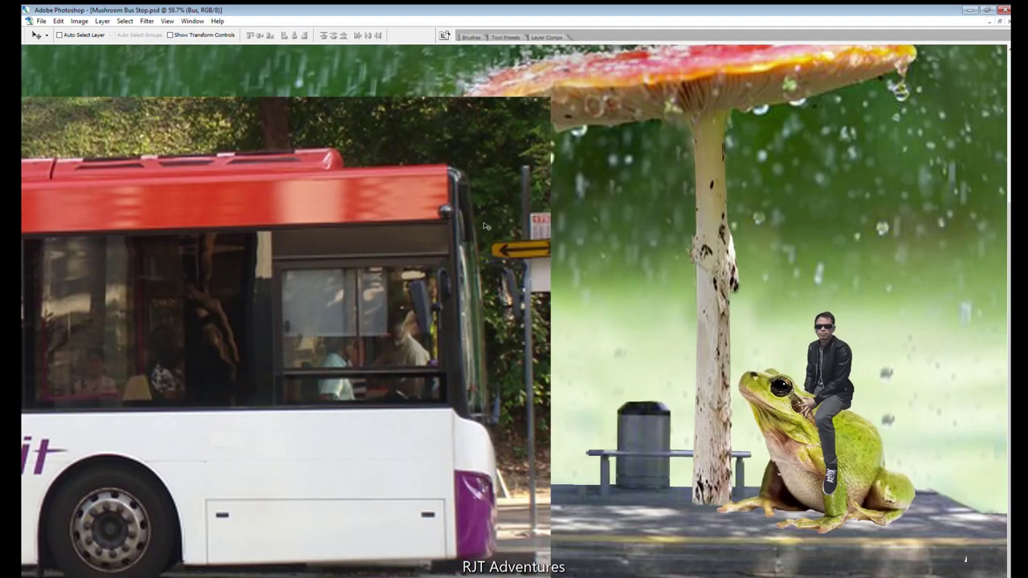
Lasso and delete the street sign beside the bus front.
{"action": "key", "text": "l"}
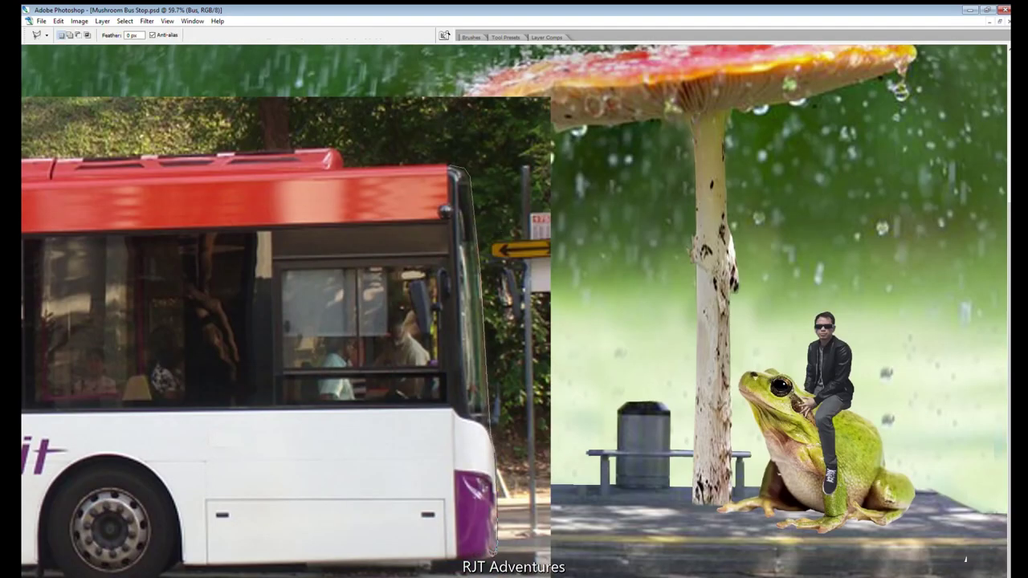
{"action": "left_click_drag", "start_coordinate": [485, 556], "coordinate": [642, 105]}
{"action": "key", "text": "Delete"}
{"action": "scroll", "coordinate": [514, 321], "scroll_direction": "left", "scroll_amount": 2}
{"action": "key", "text": "m"}
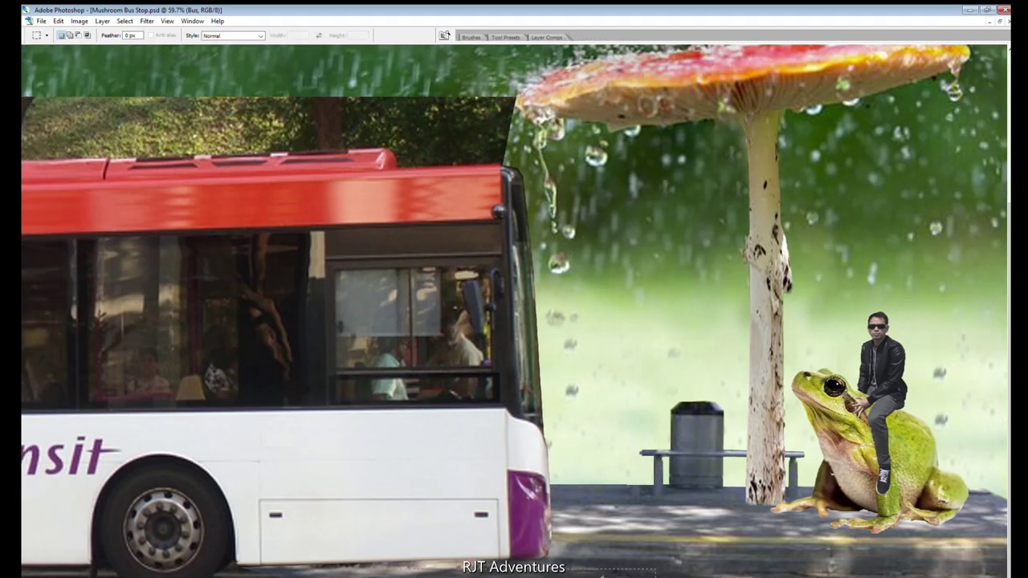
{"action": "key", "text": "ctrl+0"}
Polygon-select the road under the bus, subtract the tyre, and delete it.
{"action": "scroll", "coordinate": [778, 323], "scroll_direction": "up", "scroll_amount": 5}
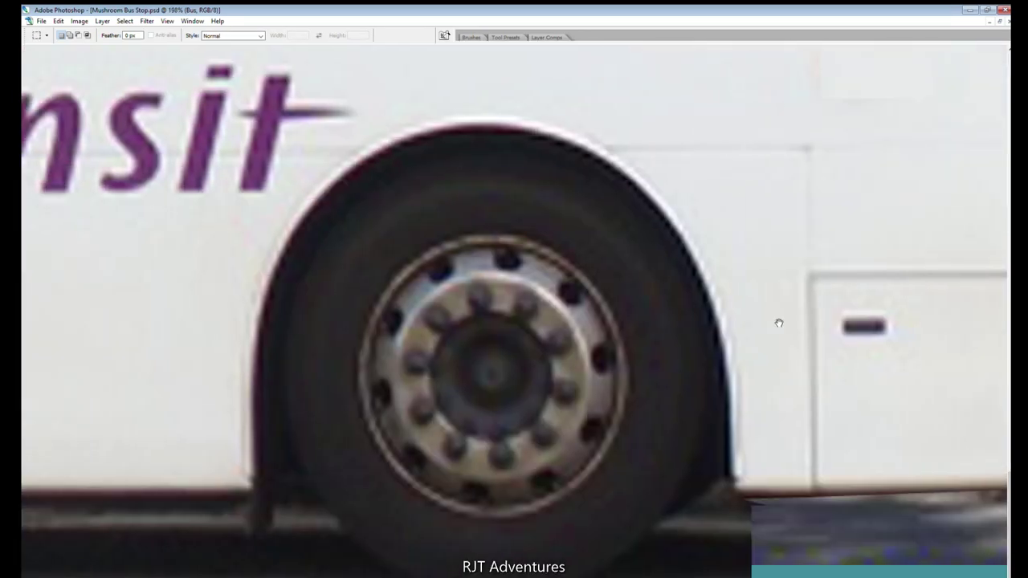
{"action": "key", "text": "l"}
{"action": "left_click", "coordinate": [24, 499]}
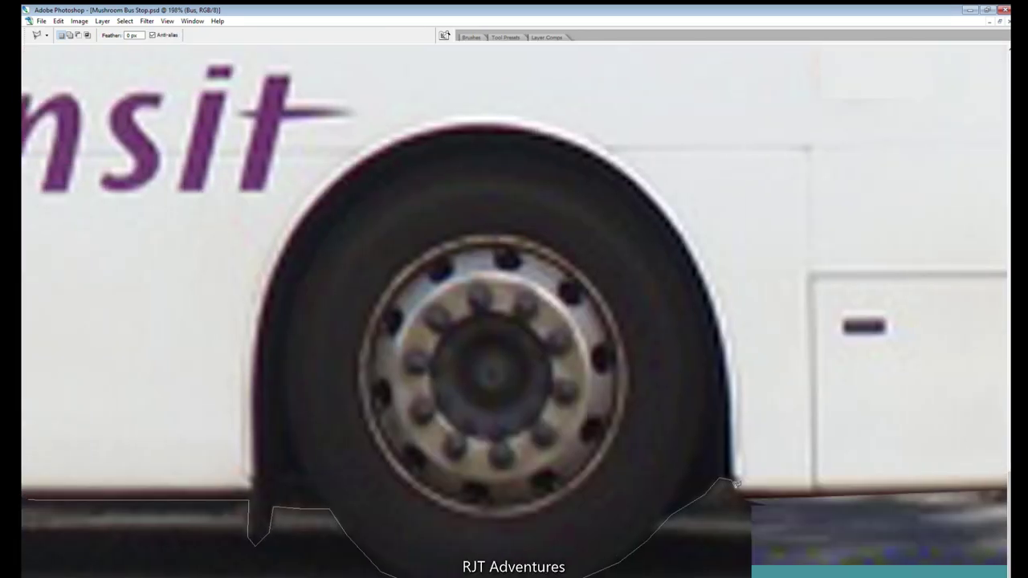
{"action": "left_click", "coordinate": [795, 504]}
{"action": "double_click", "coordinate": [815, 574]}
{"action": "left_click", "coordinate": [353, 518], "text": "alt"}
{"action": "left_click", "coordinate": [531, 527], "text": "alt"}
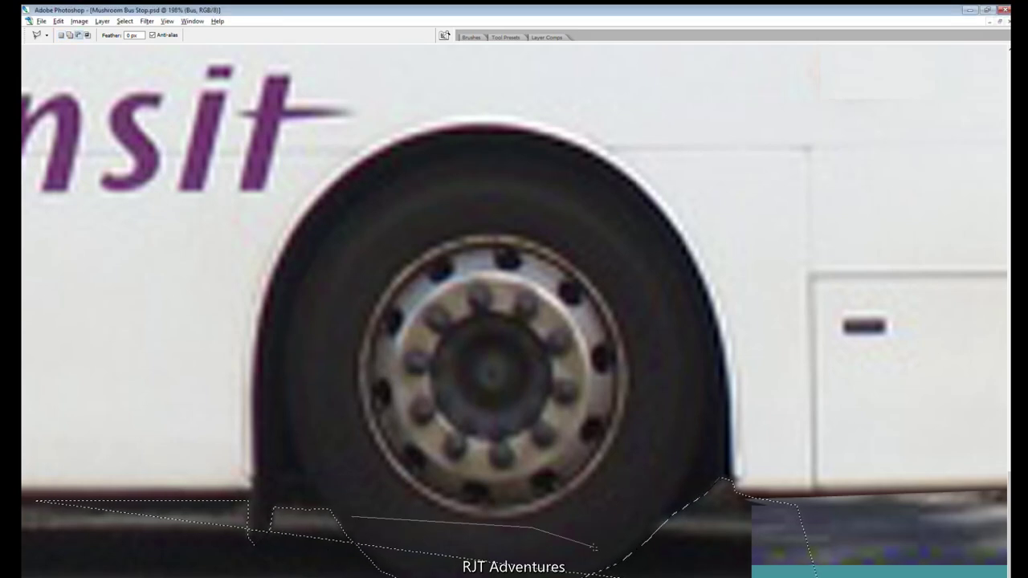
{"action": "double_click", "coordinate": [353, 540]}
{"action": "key", "text": "Delete"}
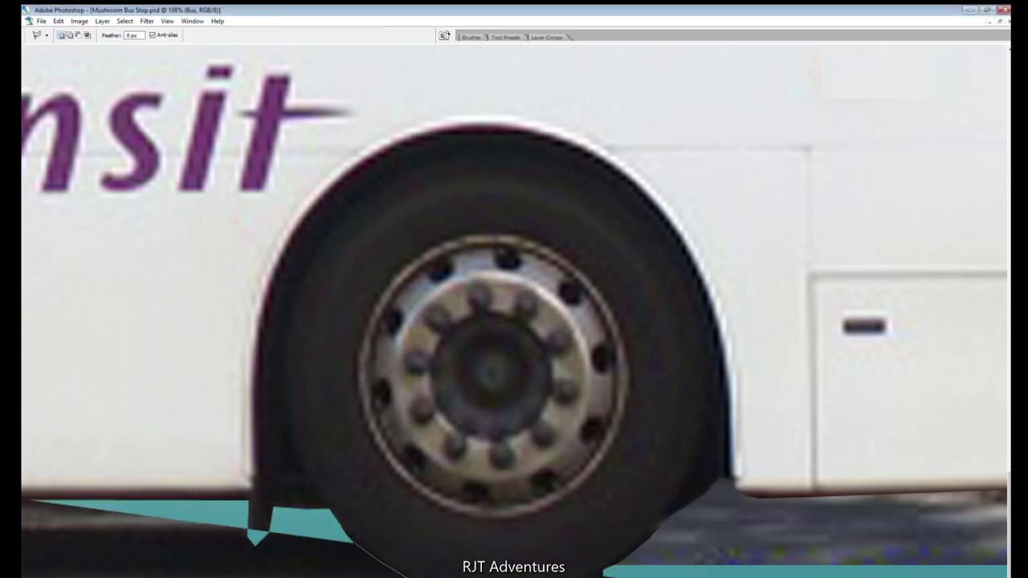
Marquee and delete the dark leftover patch at the lower left, then deselect.
{"action": "key", "text": "m"}
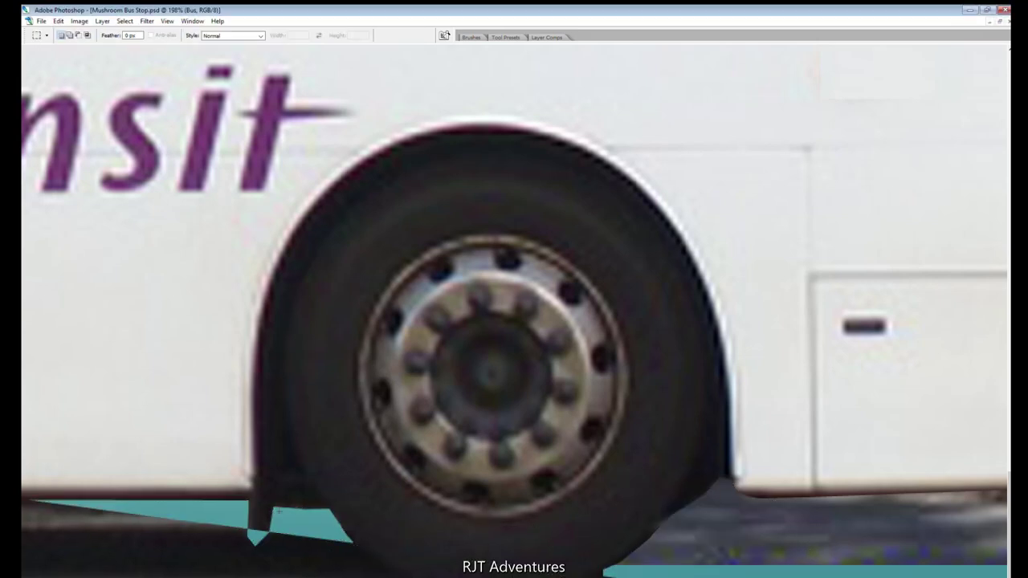
{"action": "left_click_drag", "start_coordinate": [171, 502], "coordinate": [260, 574]}
{"action": "key", "text": "Delete"}
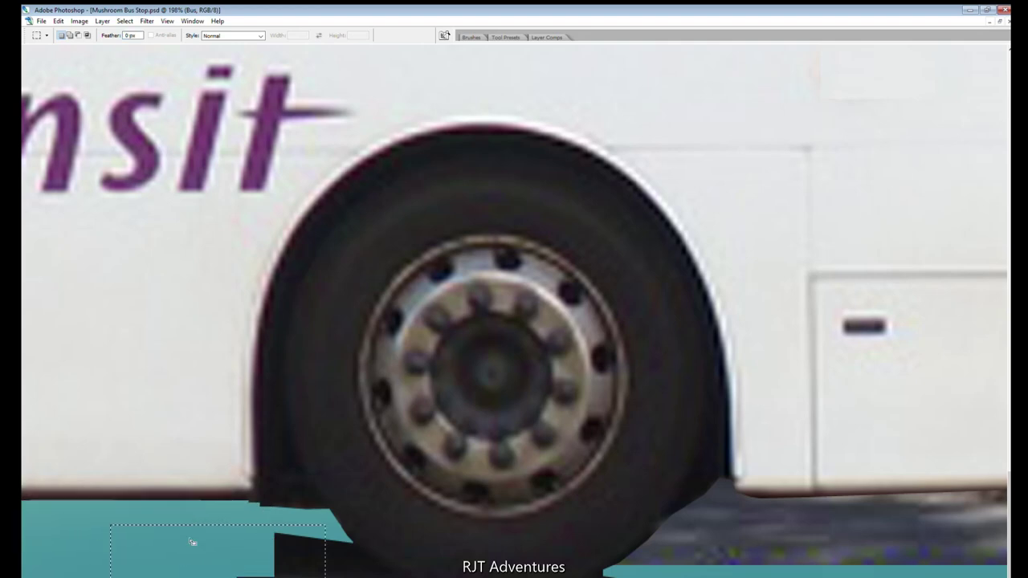
{"action": "key", "text": "ctrl+d"}
{"action": "key", "text": "l"}
{"action": "scroll", "coordinate": [362, 489], "scroll_direction": "right", "scroll_amount": 2}
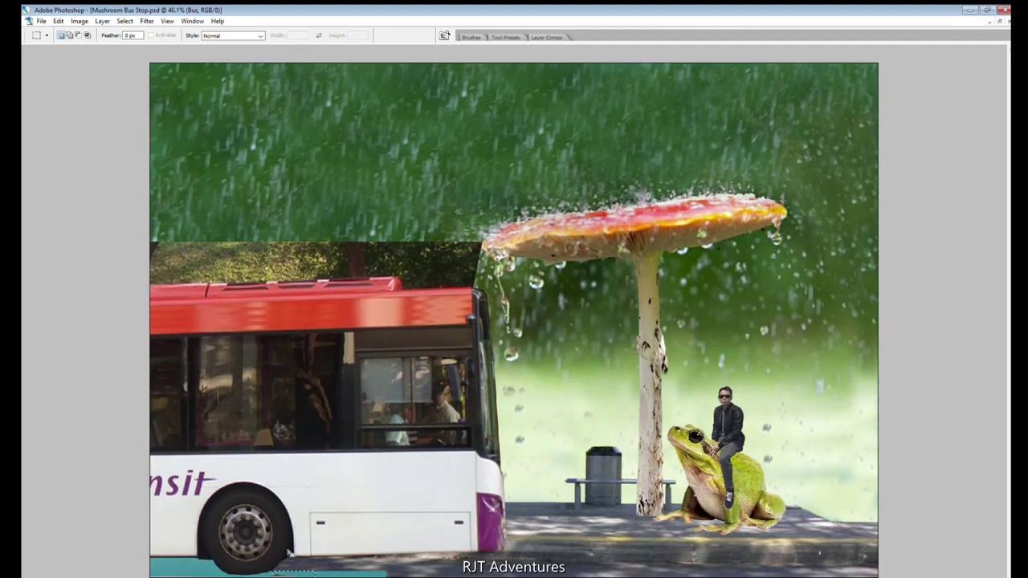
{"action": "key", "text": "s"}
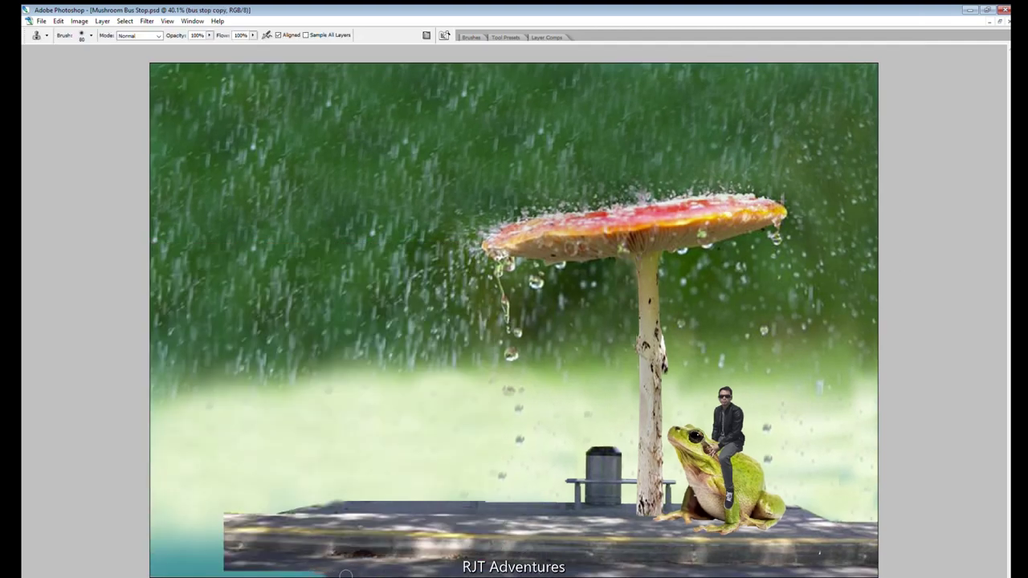
Clone pavement texture over the bare strip at the bottom beneath the bus.
{"action": "mouse_move", "coordinate": [345, 575]}
{"action": "left_mouse_down"}
{"action": "mouse_move", "coordinate": [203, 571]}
{"action": "mouse_move", "coordinate": [233, 556]}
{"action": "left_mouse_up"}
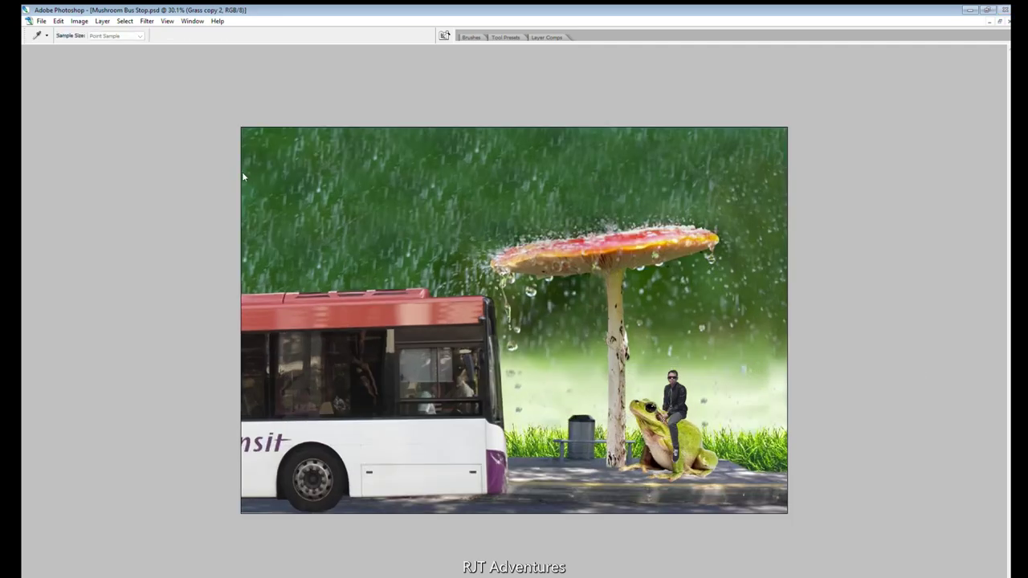
Blur the grass edges and retouch the pavement with a 100 px Clone Stamp.
{"action": "key", "text": "r"}
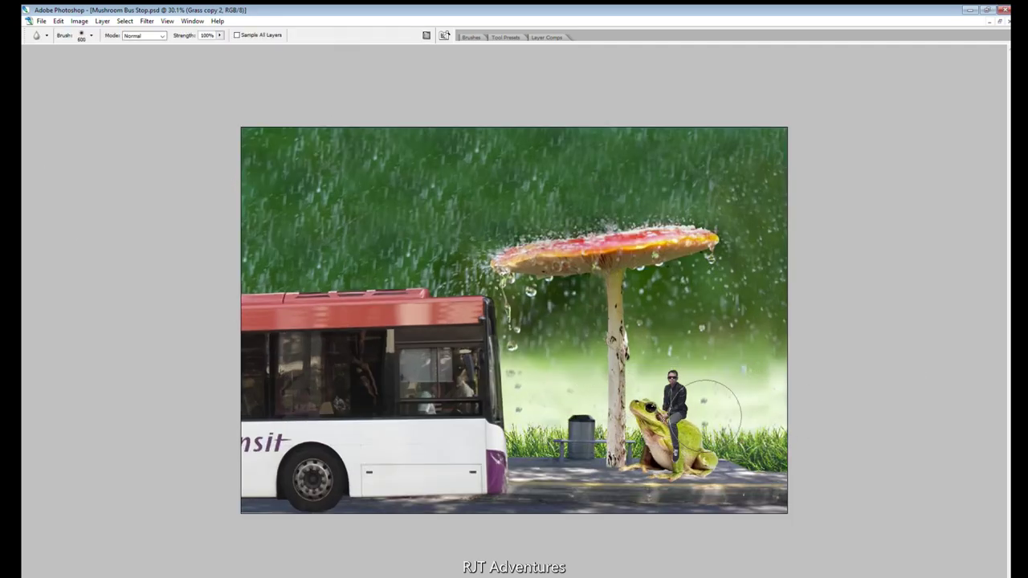
{"action": "key", "text": "v"}
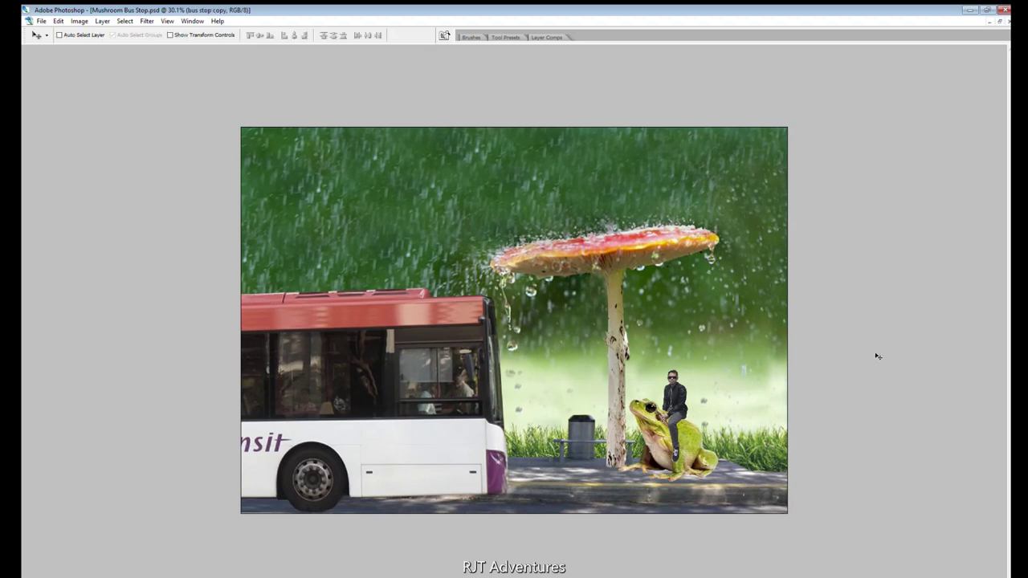
{"action": "key", "text": "r"}
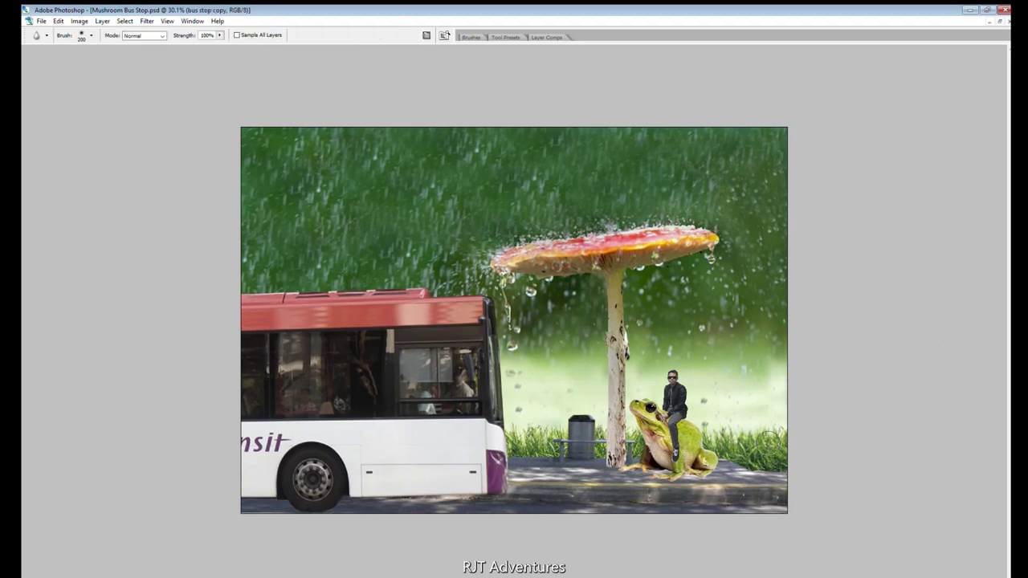
{"action": "scroll", "coordinate": [767, 443], "scroll_direction": "up", "scroll_amount": 2}
{"action": "key", "text": "s"}
{"action": "key", "text": "bracketright"}
{"action": "key", "text": "bracketright"}
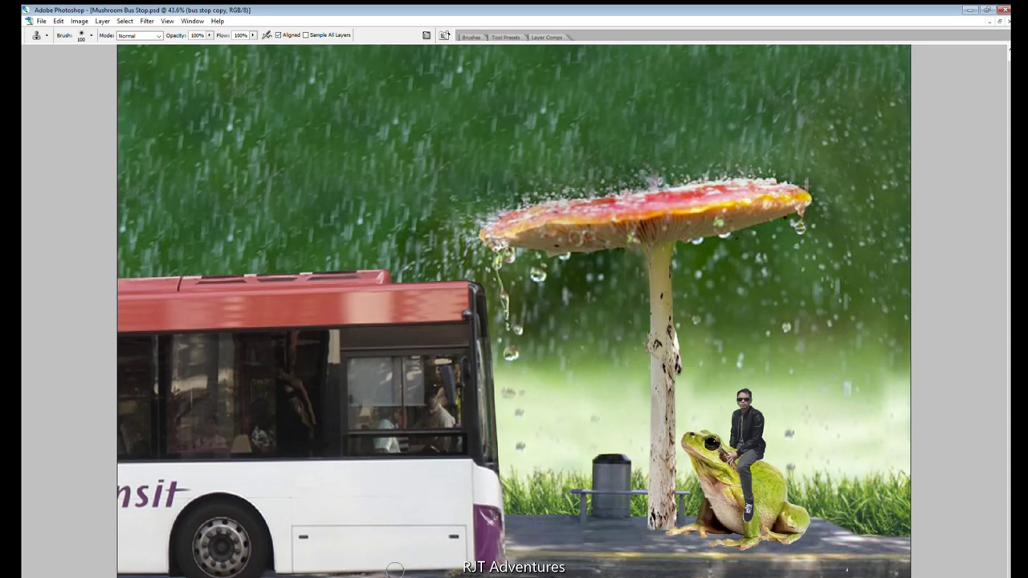
Create a Rain 2 layer holding a black-filled rectangle.
{"action": "scroll", "coordinate": [559, 461], "scroll_direction": "down", "scroll_amount": 3}
{"action": "scroll", "coordinate": [690, 399], "scroll_direction": "up", "scroll_amount": 3}
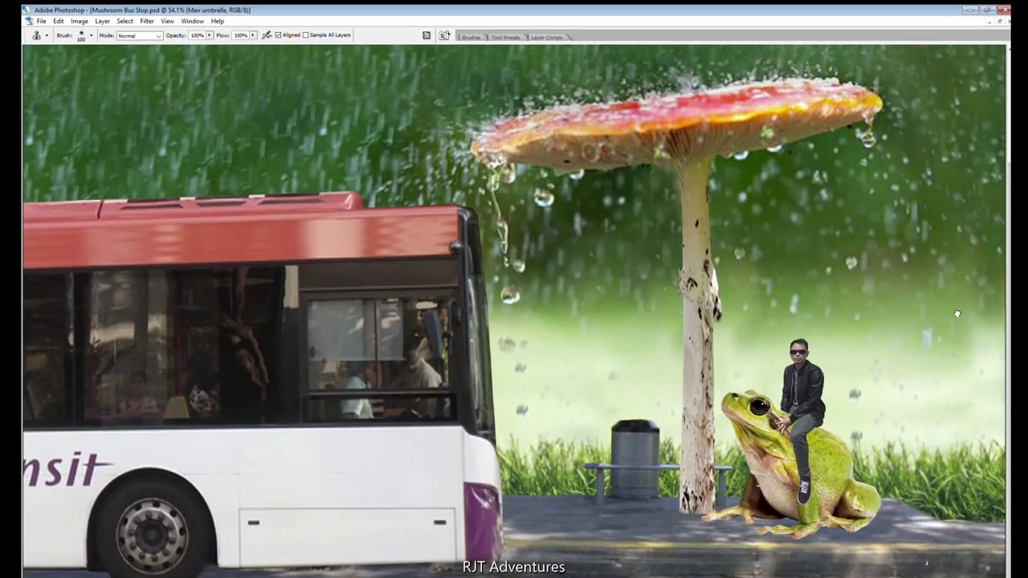
{"action": "scroll", "coordinate": [521, 409], "scroll_direction": "down", "scroll_amount": 3}
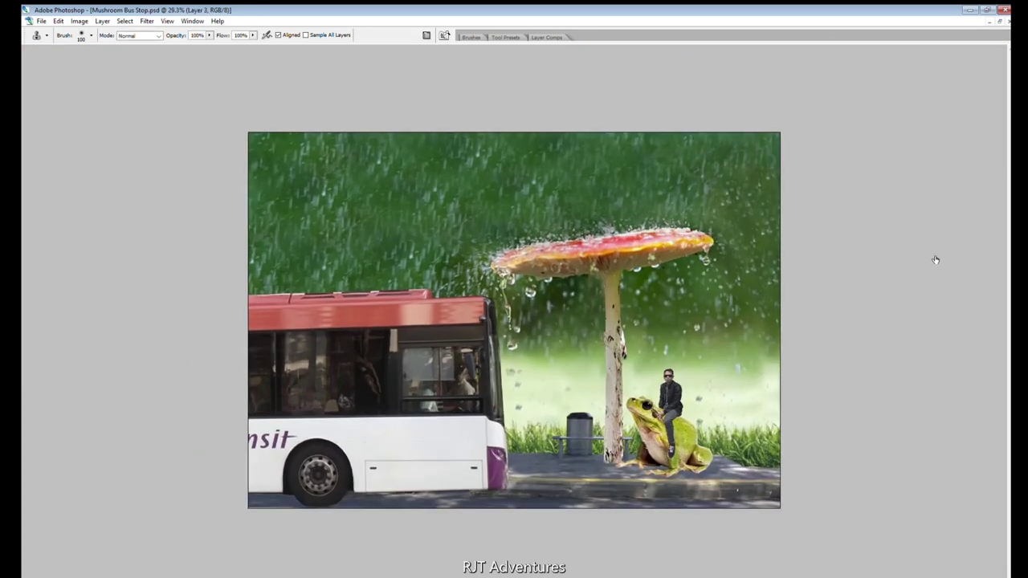
{"action": "key", "text": "m"}
{"action": "key", "text": "ctrl+v"}
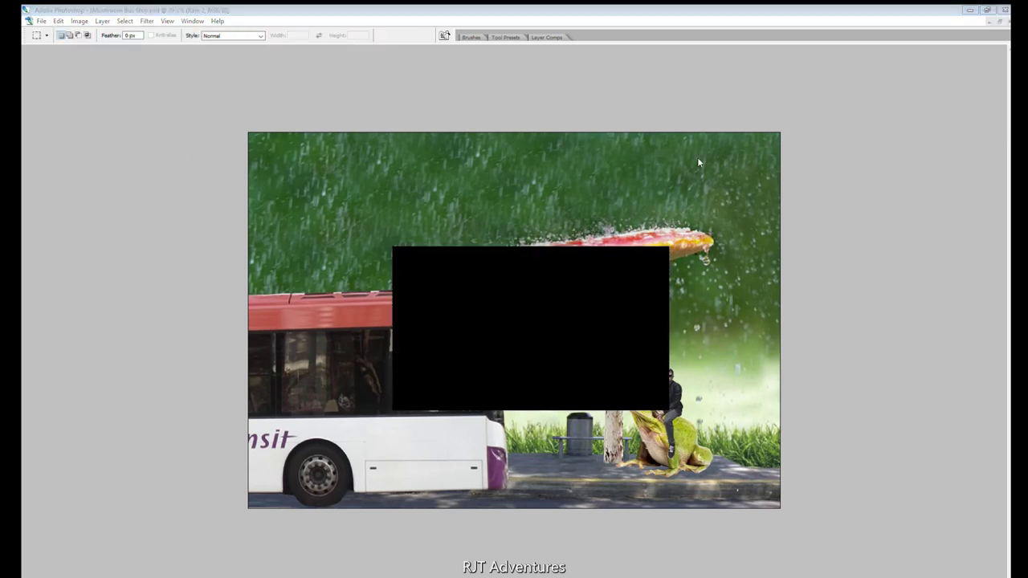
Add noise to the black rectangle and scale it past the canvas edges.
{"action": "key", "text": "Return"}
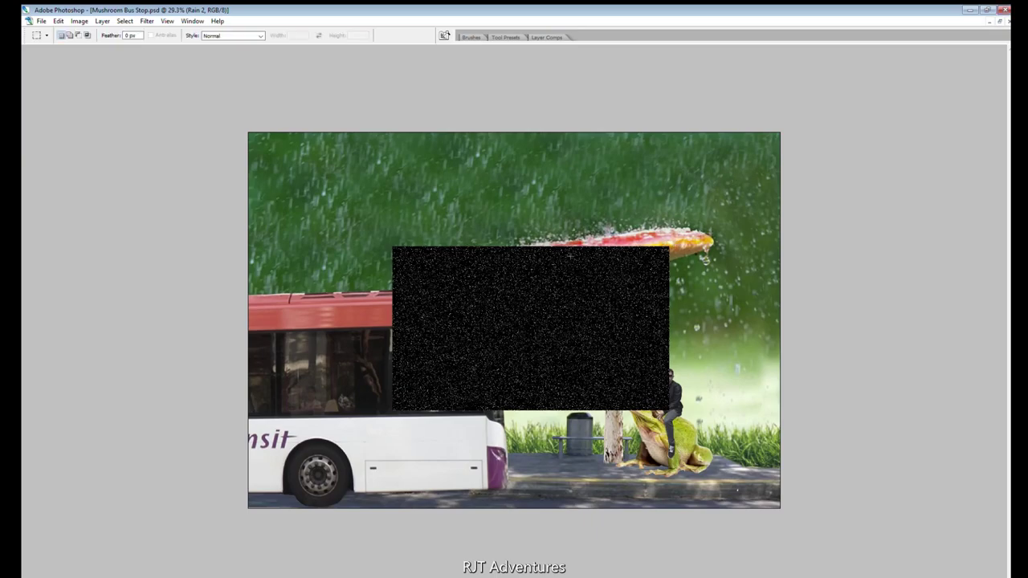
{"action": "key", "text": "v"}
{"action": "key", "text": "ctrl+t"}
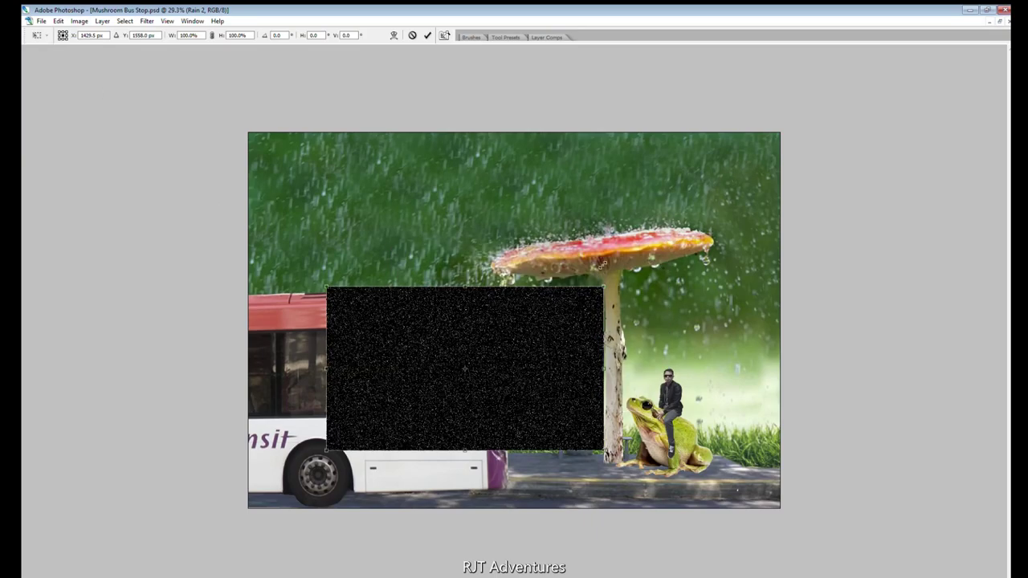
{"action": "left_click_drag", "start_coordinate": [603, 287], "coordinate": [779, 178]}
{"action": "key", "text": "Return"}
{"action": "key", "text": "ctrl+t"}
{"action": "left_click_drag", "start_coordinate": [575, 256], "coordinate": [497, 211]}
{"action": "left_click_drag", "start_coordinate": [712, 412], "coordinate": [780, 474]}
{"action": "key", "text": "Return"}
Finish covering the canvas, motion-blur the noise into streaks, and set Screen blending.
{"action": "key", "text": "ctrl+t"}
{"action": "left_click_drag", "start_coordinate": [514, 474], "coordinate": [514, 509]}
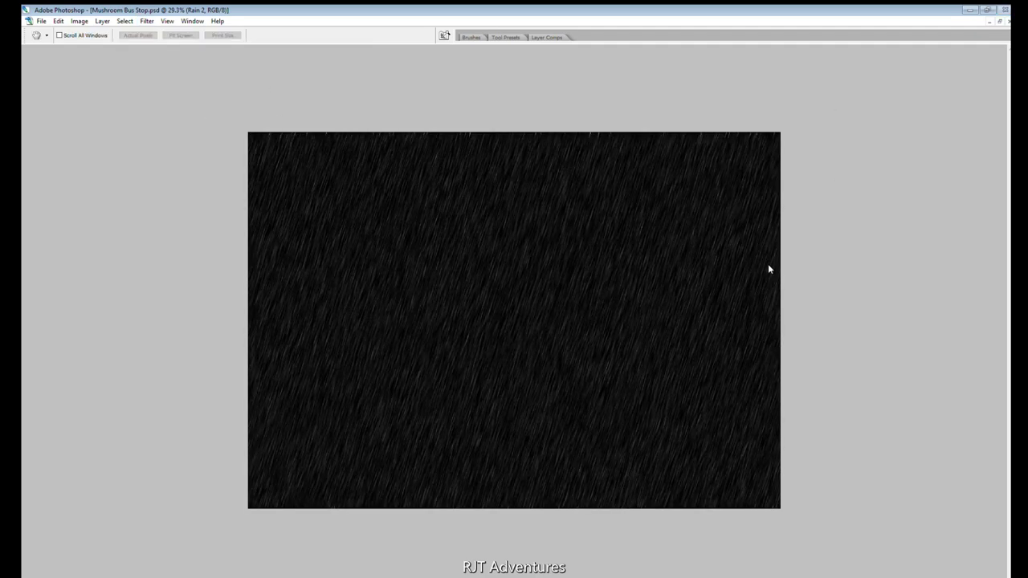
{"action": "key", "text": "Return"}
{"action": "key", "text": "shift+alt+s"}
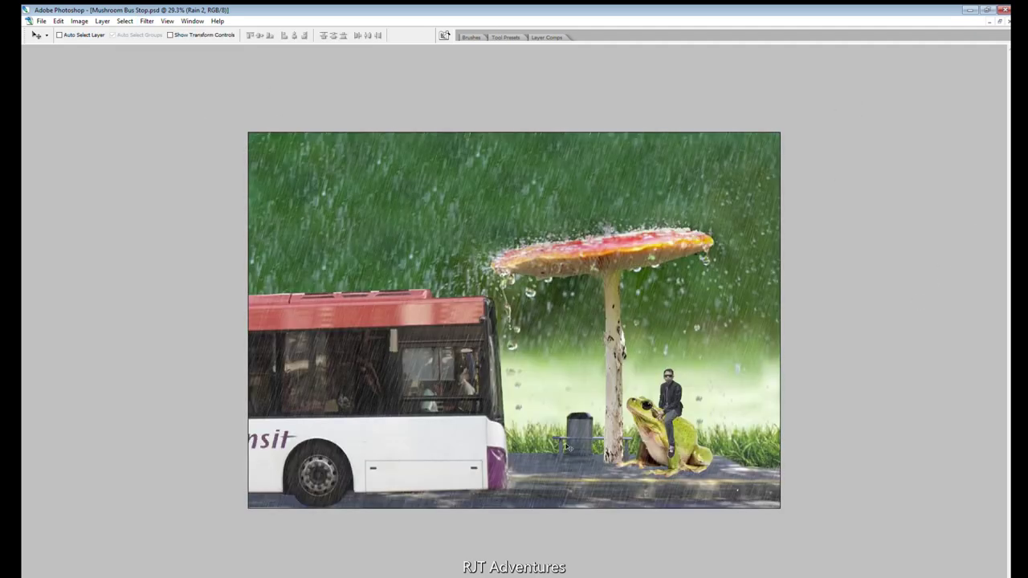
Erase rain with an 800 px eraser and lighten the bus stop copy's midtones.
{"action": "key", "text": "e"}
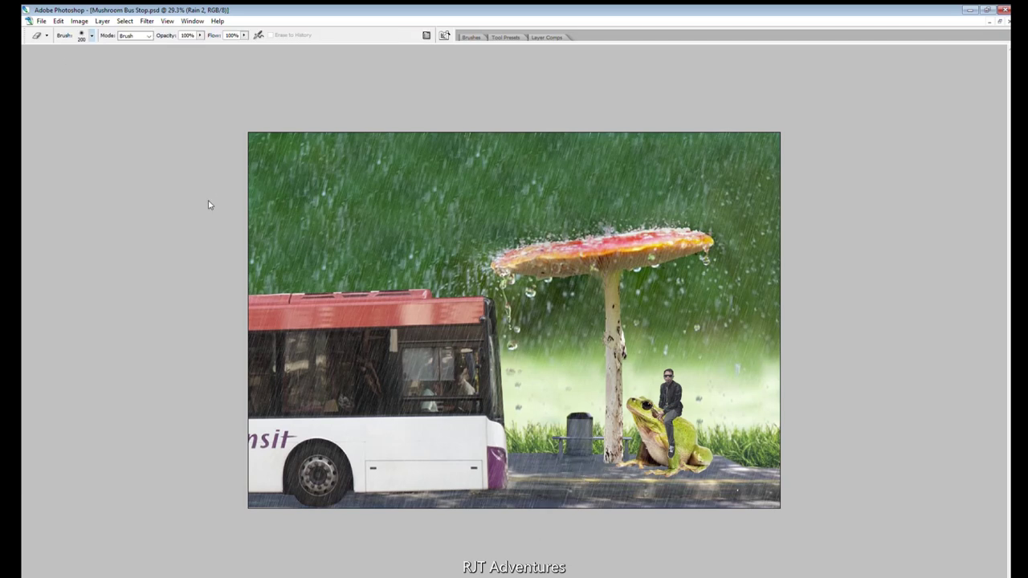
{"action": "key", "text": "bracketright"}
{"action": "key", "text": "bracketright"}
{"action": "key", "text": "bracketright"}
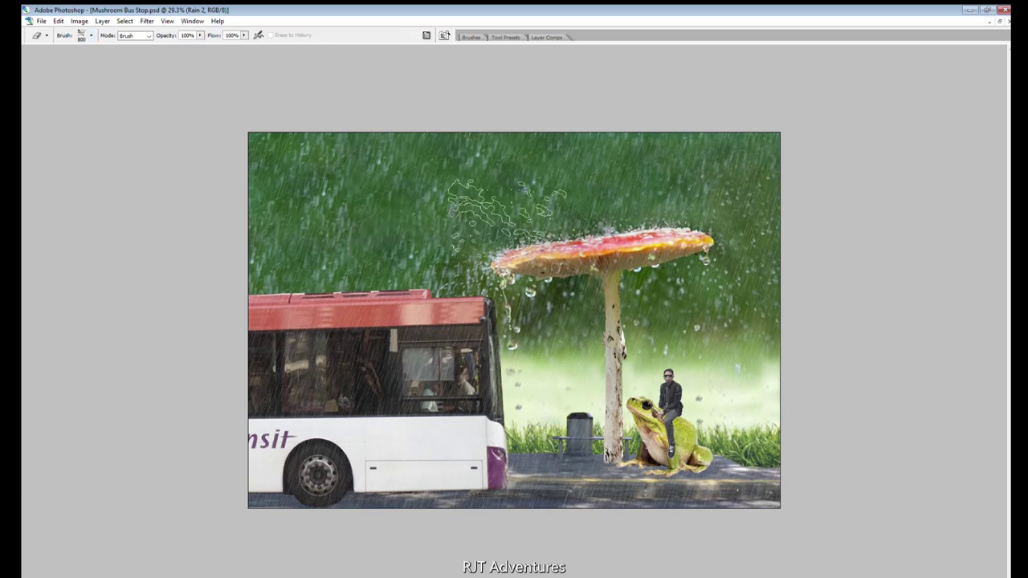
{"action": "left_click", "coordinate": [578, 434], "text": "ctrl"}
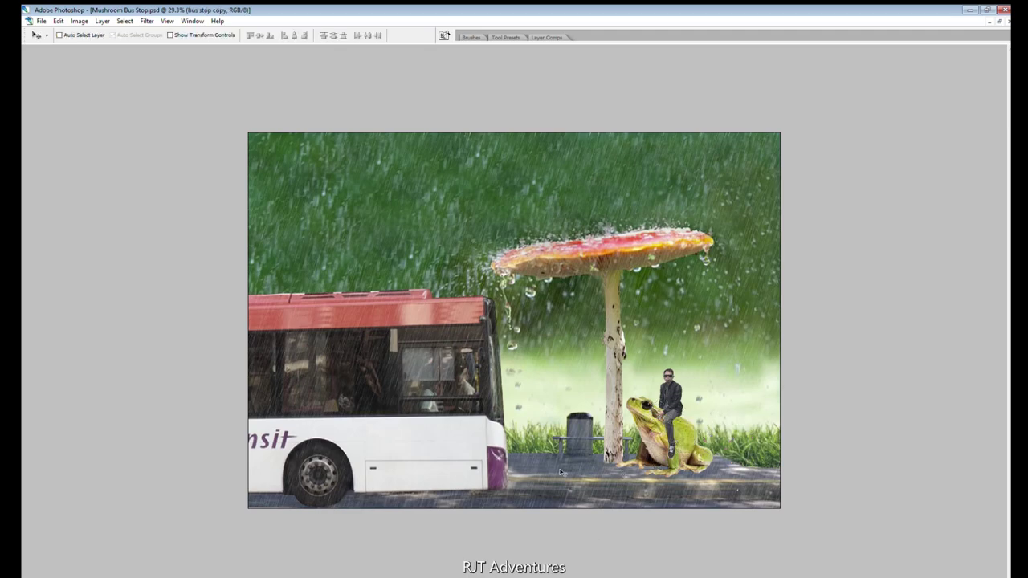
{"action": "key", "text": "o"}
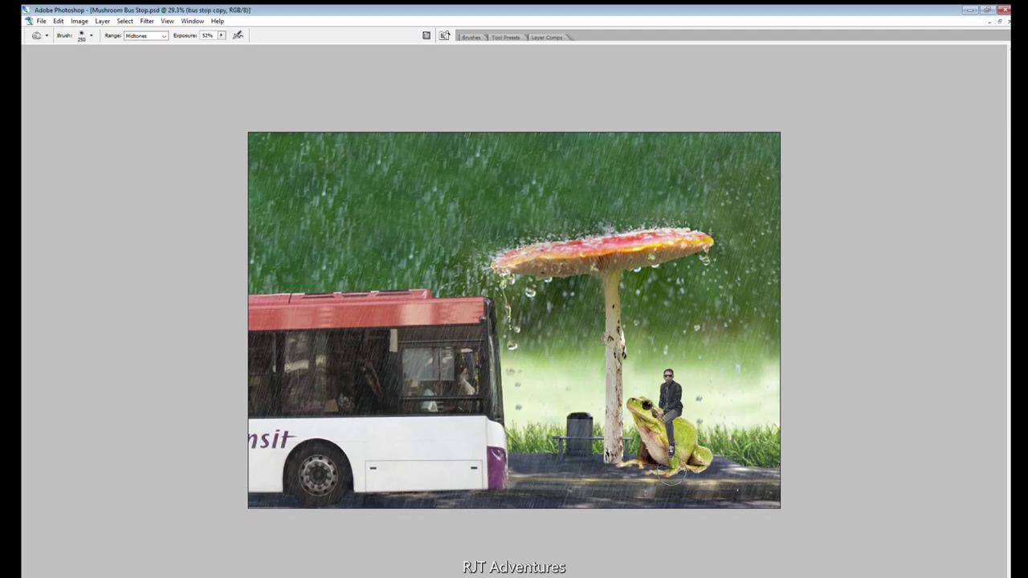
{"action": "scroll", "coordinate": [668, 466], "scroll_direction": "up", "scroll_amount": 5}
{"action": "key", "text": "s"}
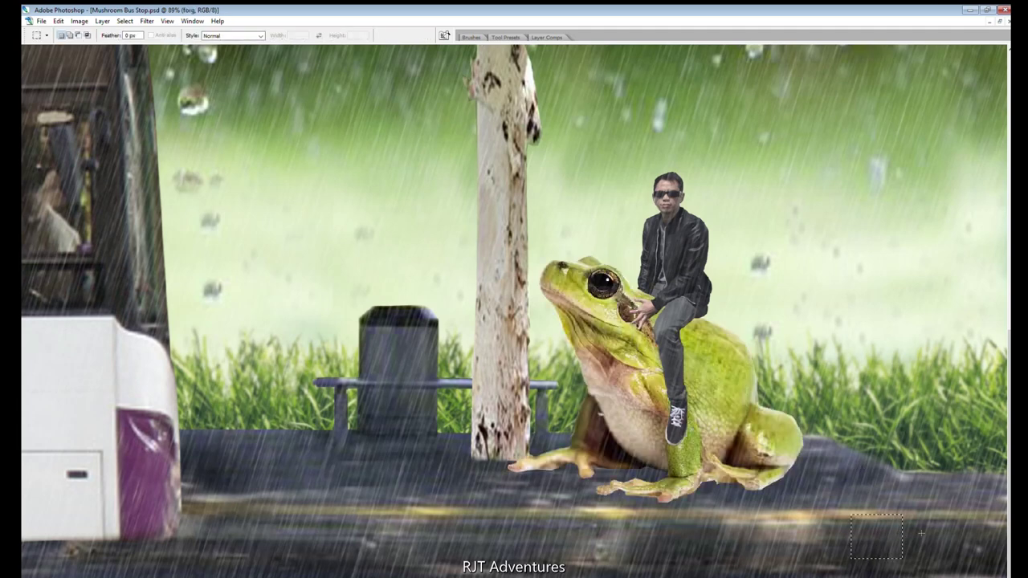
Nudge the bus layer slightly upward while cloning road texture.
{"action": "key", "text": "v"}
{"action": "key", "text": "s"}
{"action": "scroll", "coordinate": [710, 536], "scroll_direction": "down", "scroll_amount": 4}
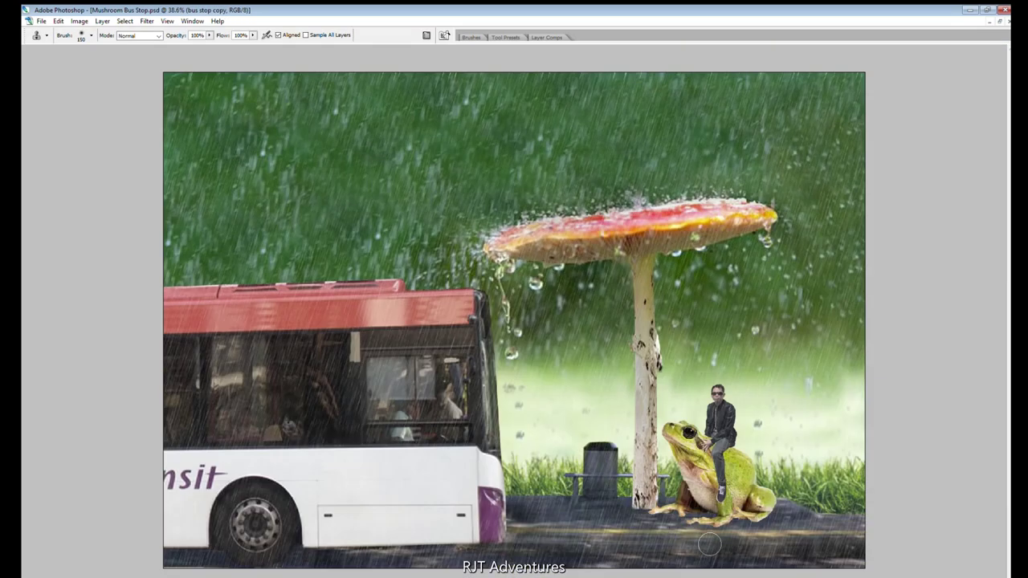
{"action": "key", "text": "v"}
{"action": "key", "text": "Up"}
{"action": "key", "text": "Up"}
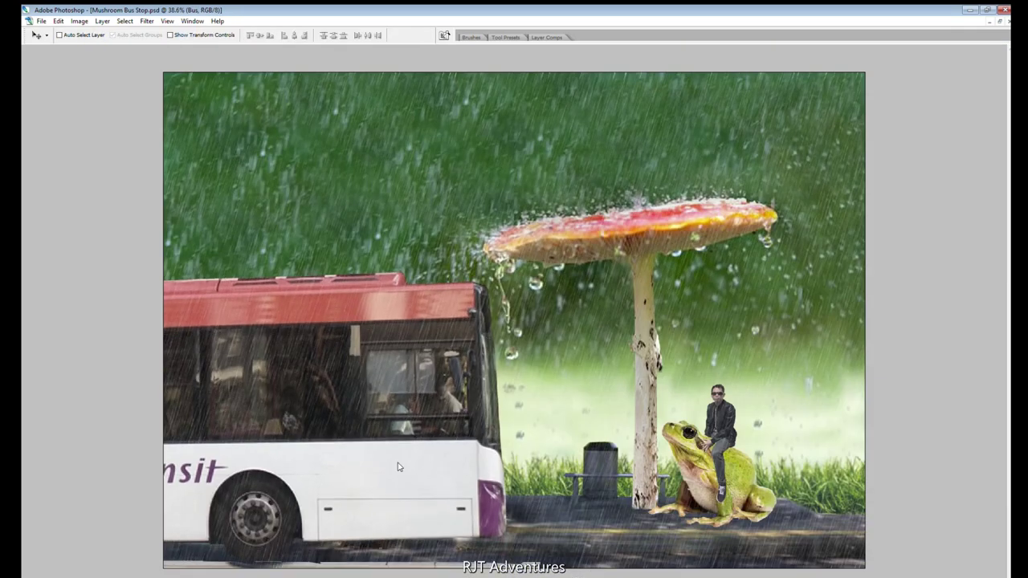
{"action": "key", "text": "Up"}
{"action": "key", "text": "s"}
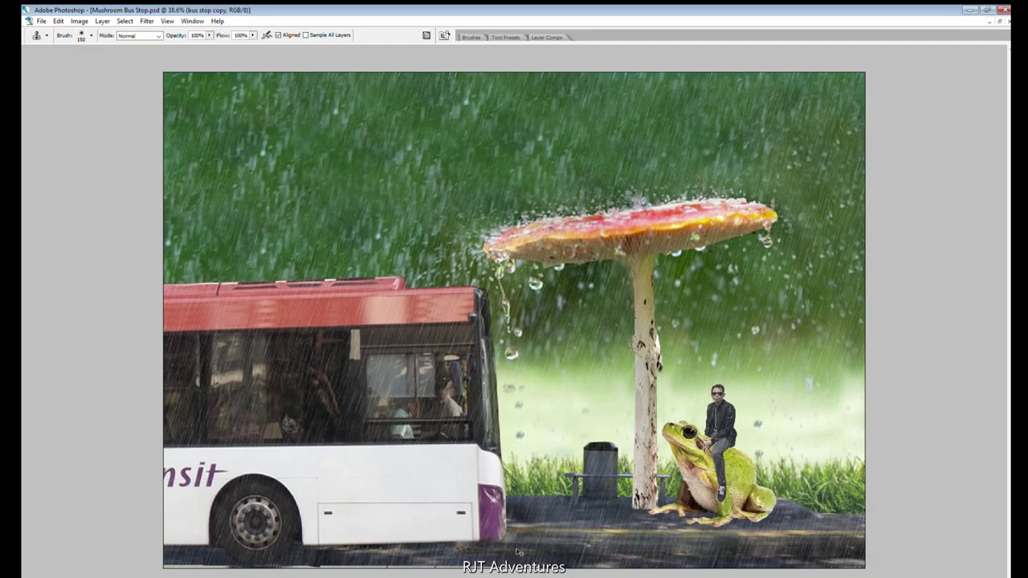
Try shifting the road and bench layer up, undo it, and select the Bus layer.
{"action": "key", "text": "v"}
{"action": "left_click_drag", "start_coordinate": [383, 449], "coordinate": [508, 353]}
{"action": "key", "text": "ctrl+z"}
{"action": "key", "text": "s"}
{"action": "key", "text": "v"}
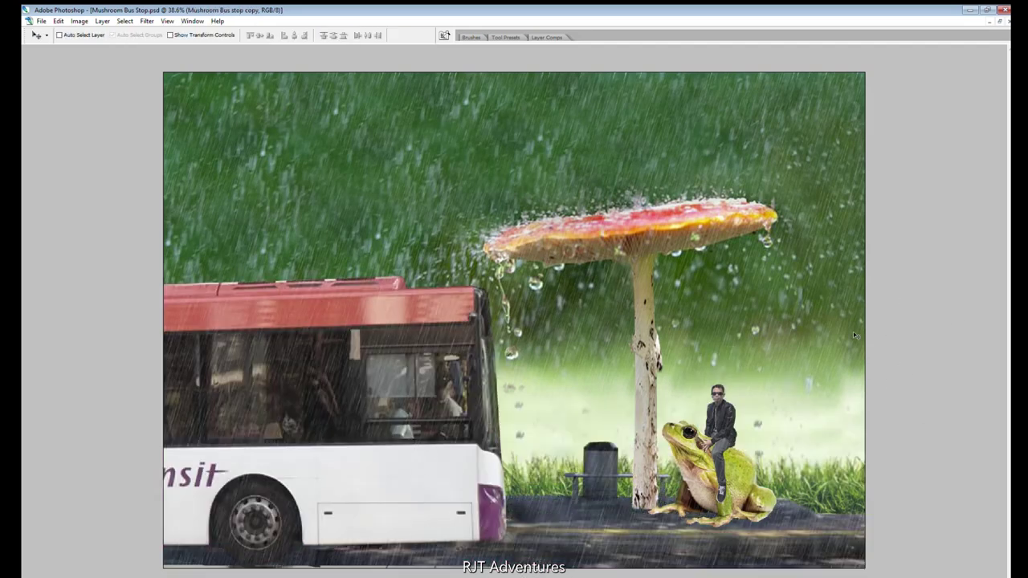
{"action": "left_click", "coordinate": [409, 544], "text": "ctrl"}
{"action": "key", "text": "s"}
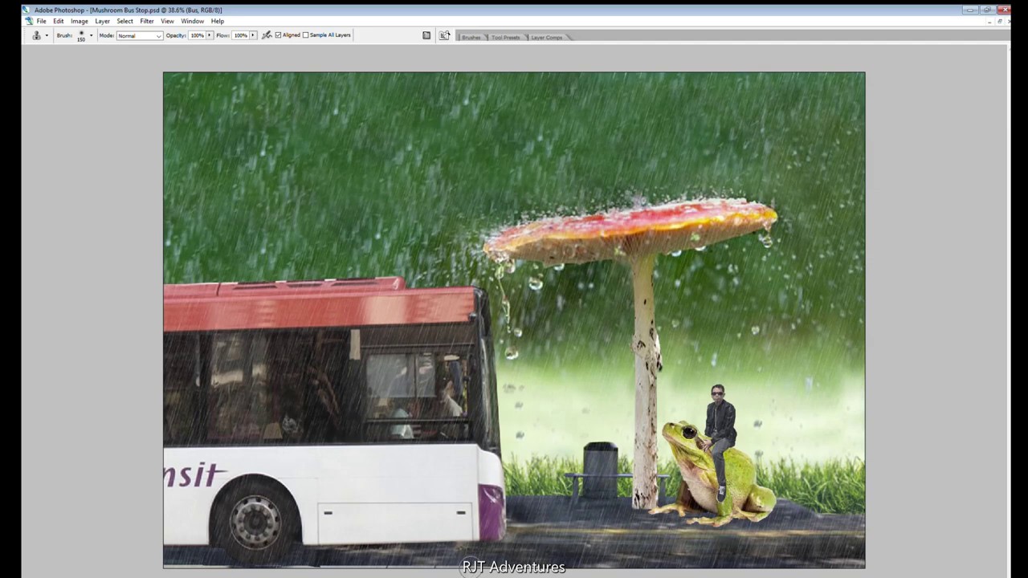
Marquee a thin road strip along the bottom of the bus stop copy, then activate Rain 2.
{"action": "key", "text": "m"}
{"action": "key", "text": "v"}
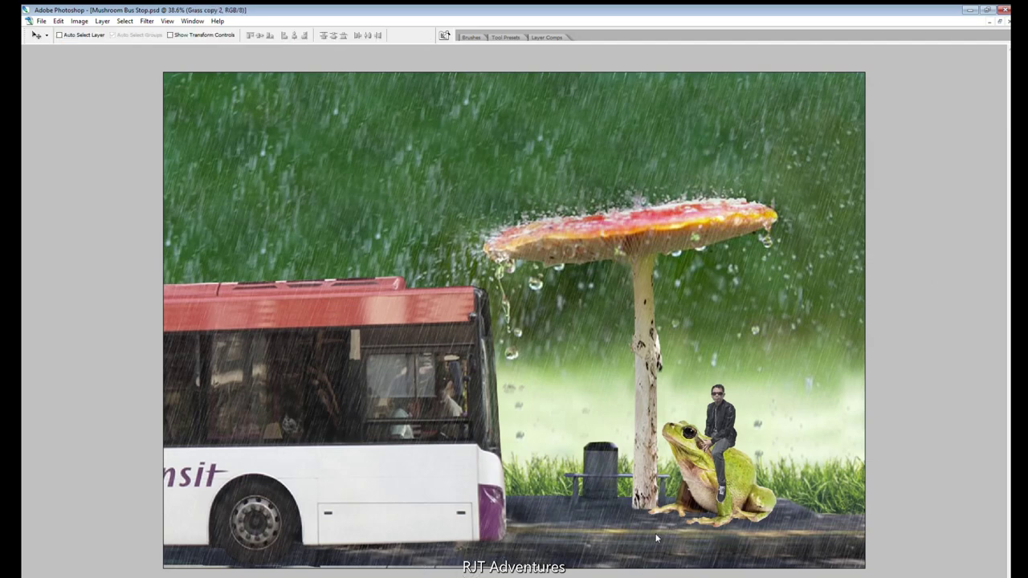
{"action": "left_click", "coordinate": [666, 490], "text": "ctrl"}
{"action": "key", "text": "m"}
{"action": "left_click_drag", "start_coordinate": [164, 556], "coordinate": [400, 567]}
{"action": "key", "text": "ctrl+d"}
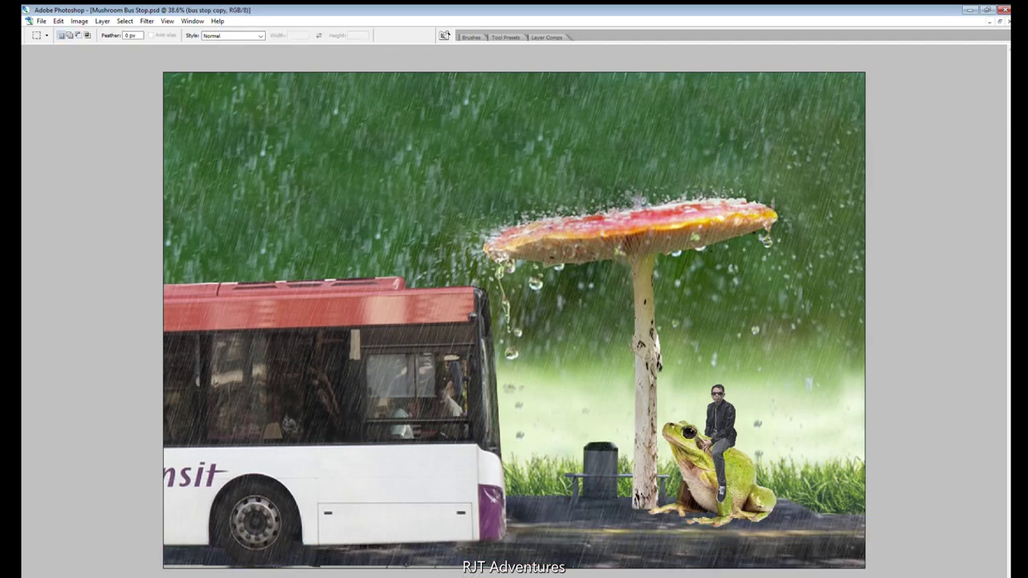
{"action": "key", "text": "v"}
{"action": "key", "text": "alt+bracketright"}
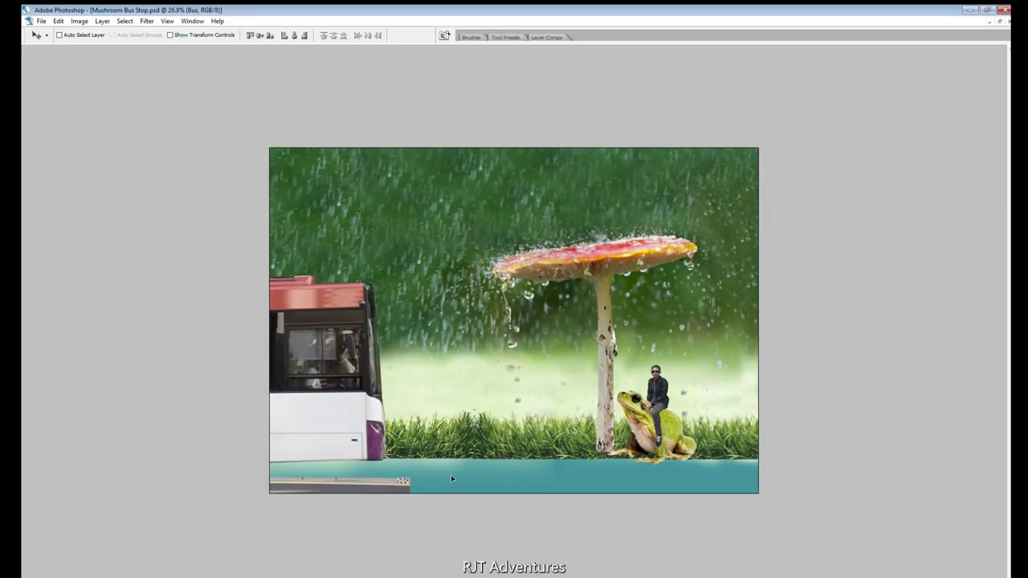
{"action": "key", "text": "m"}
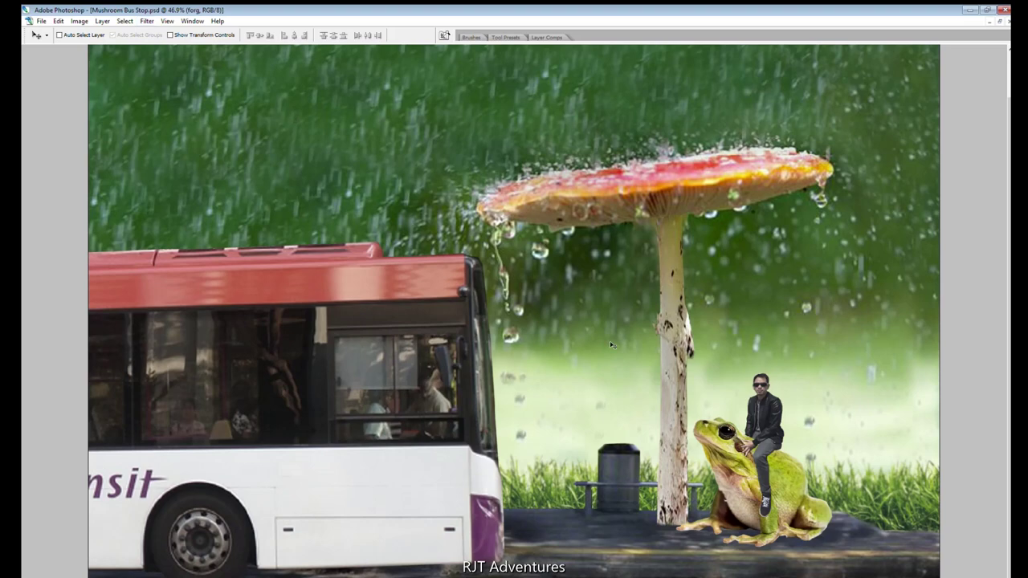
Duplicate the frog layer and flip the copy vertically beneath the frog.
{"action": "key", "text": "ctrl+j"}
{"action": "key", "text": "ctrl+t"}
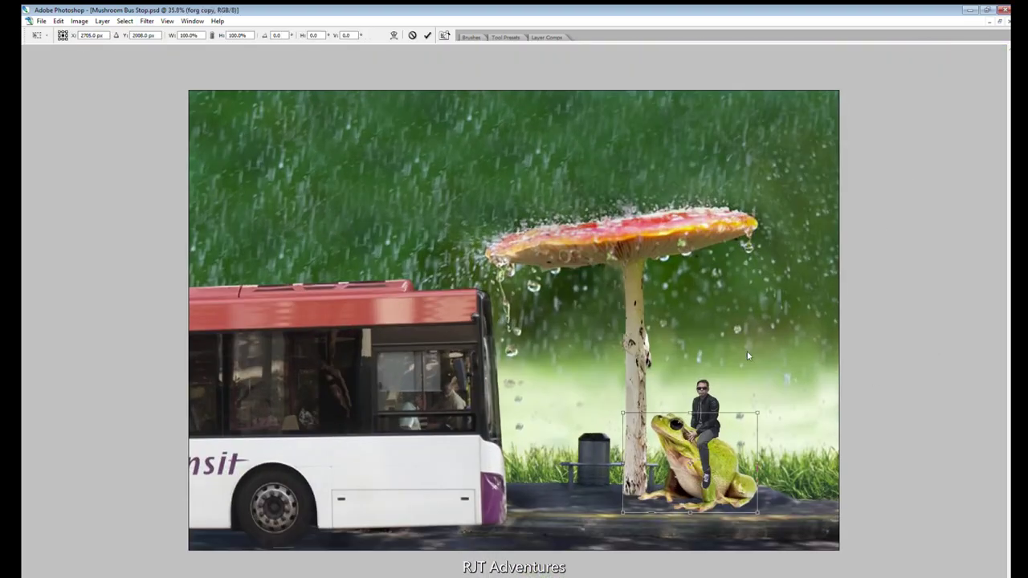
{"action": "type", "text": "-100"}
{"action": "key", "text": "Return"}
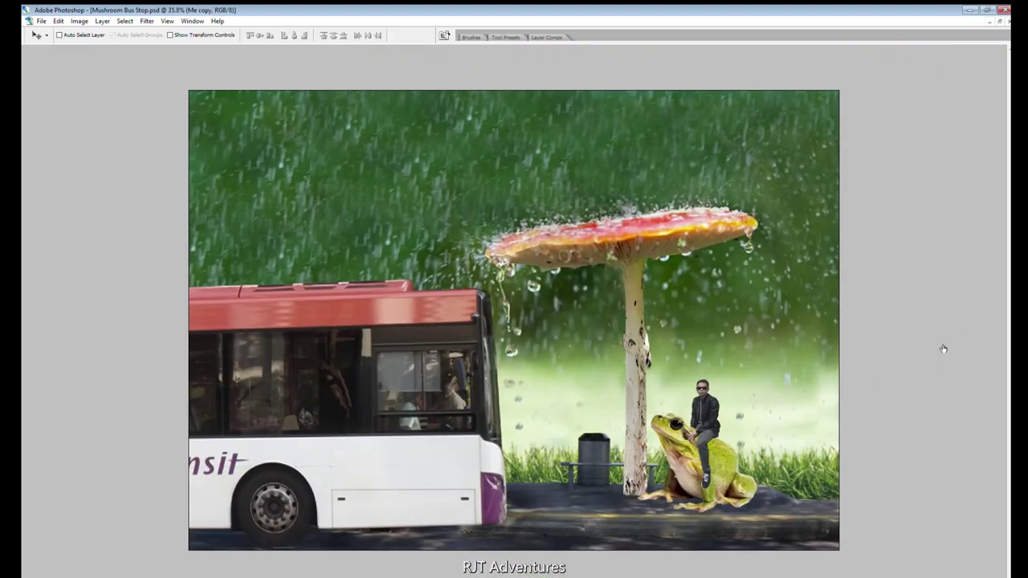
{"action": "key", "text": "ctrl+t"}
{"action": "left_click_drag", "start_coordinate": [697, 413], "coordinate": [697, 562]}
{"action": "key", "text": "ctrl+minus"}
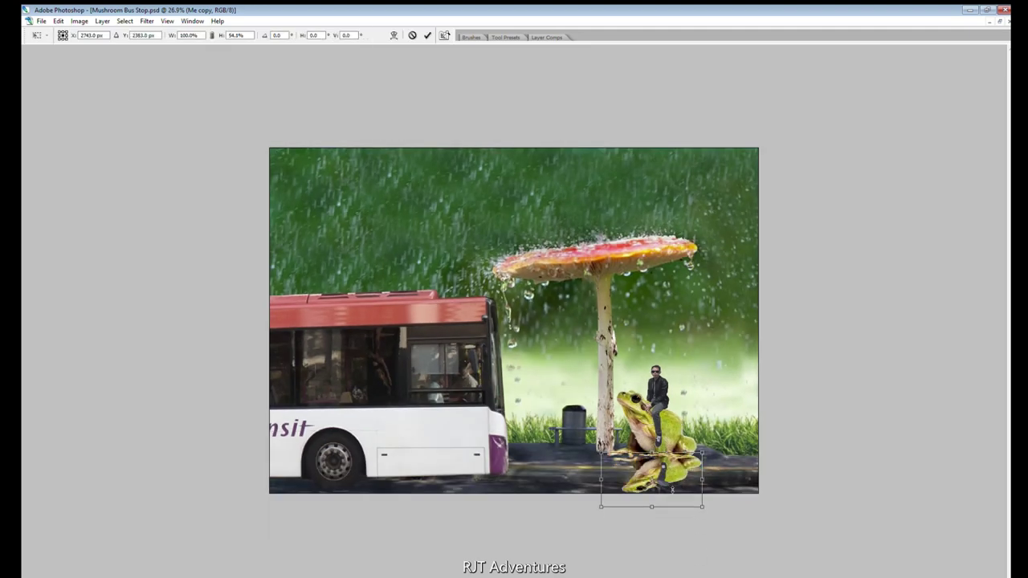
{"action": "key", "text": "Return"}
Inspect the reflection and erase most of it with a smaller eraser.
{"action": "key", "text": "ctrl+plus"}
{"action": "key", "text": "ctrl+plus"}
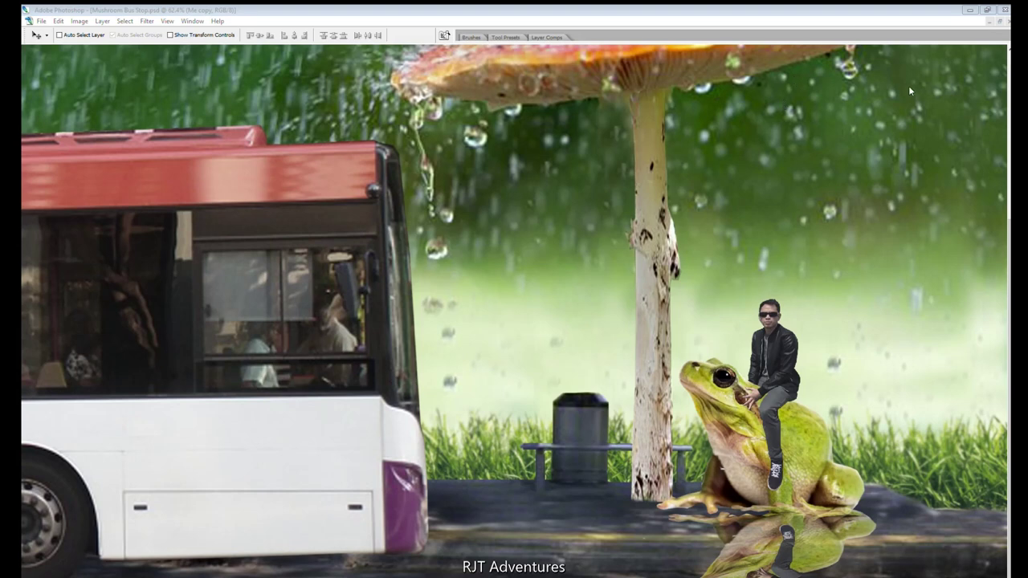
{"action": "key", "text": "ctrl+0"}
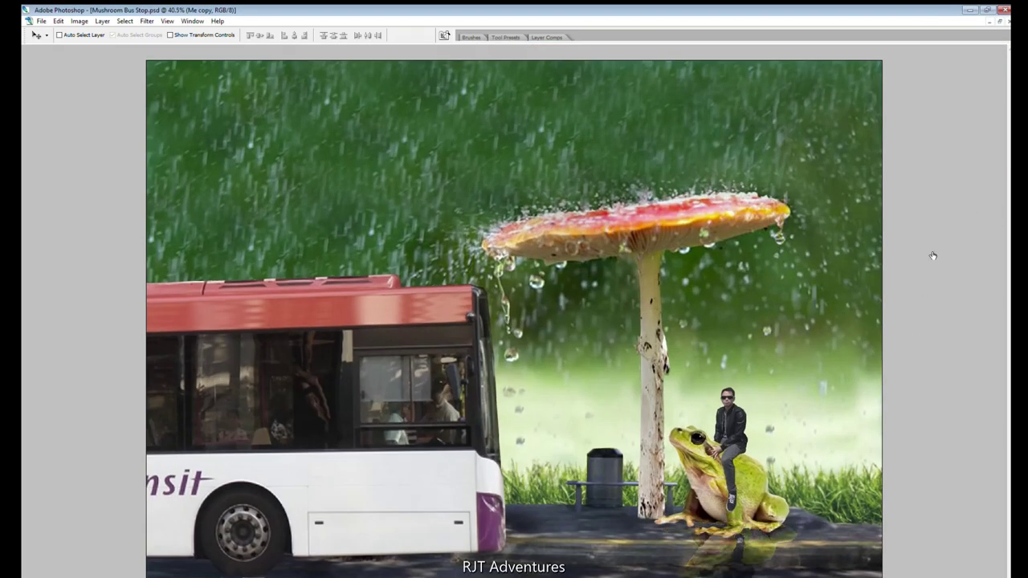
{"action": "key", "text": "ctrl+z"}
{"action": "key", "text": "ctrl+z"}
{"action": "key", "text": "ctrl+z"}
{"action": "key", "text": "ctrl+z"}
{"action": "key", "text": "e"}
{"action": "scroll", "coordinate": [827, 538], "scroll_direction": "up", "scroll_amount": 2}
{"action": "left_click_drag", "start_coordinate": [827, 536], "coordinate": [823, 550]}
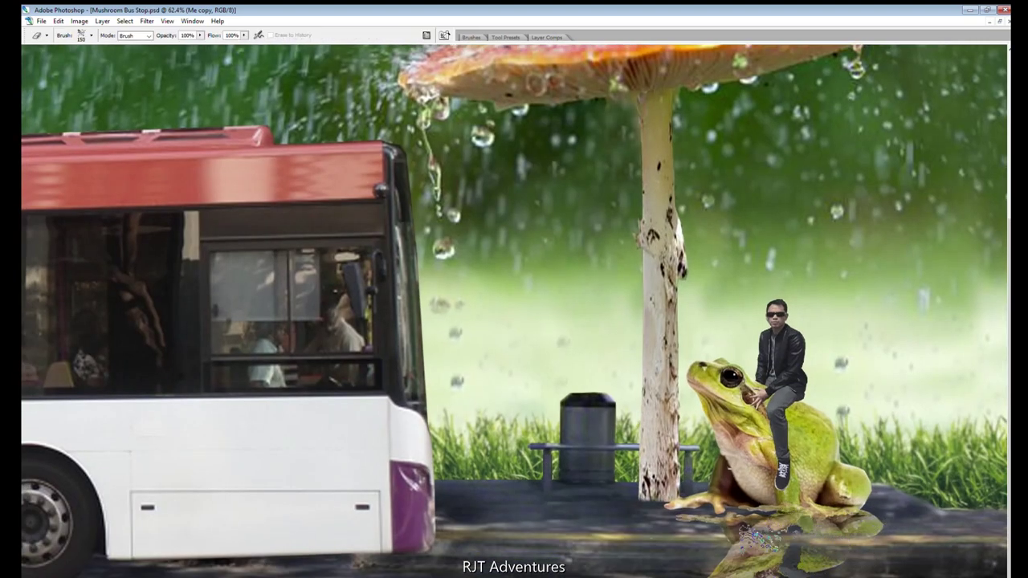
{"action": "key", "text": "bracketleft"}
{"action": "key", "text": "bracketleft"}
{"action": "key", "text": "bracketleft"}
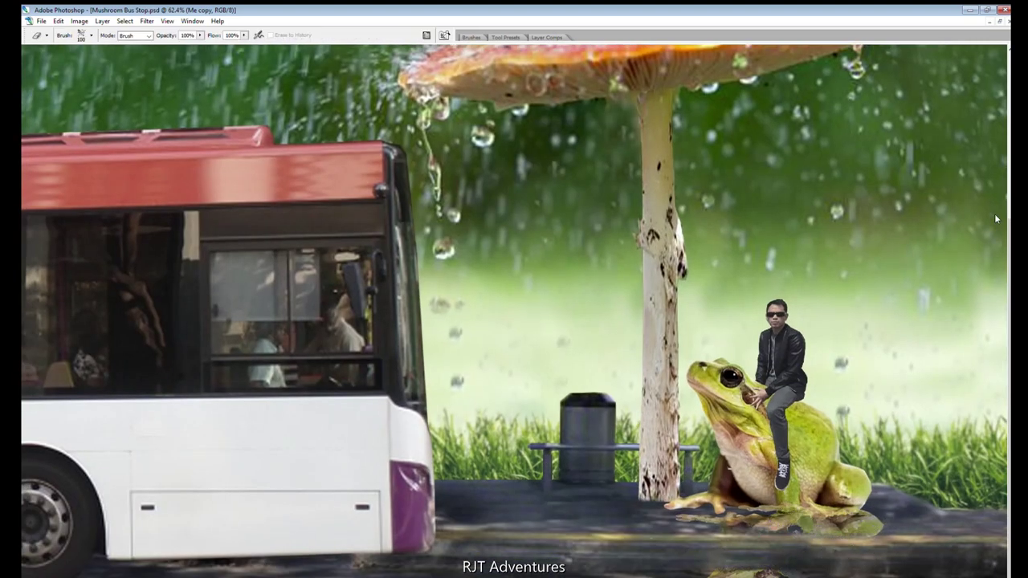
{"action": "key", "text": "ctrl+z"}
{"action": "key", "text": "ctrl+z"}
{"action": "key", "text": "ctrl+z"}
{"action": "key", "text": "ctrl+z"}
{"action": "key", "text": "ctrl+z"}
Partly fade the frog's reflection on the pavement with the eraser at 51% opacity.
{"action": "key", "text": "5"}
{"action": "key", "text": "1"}
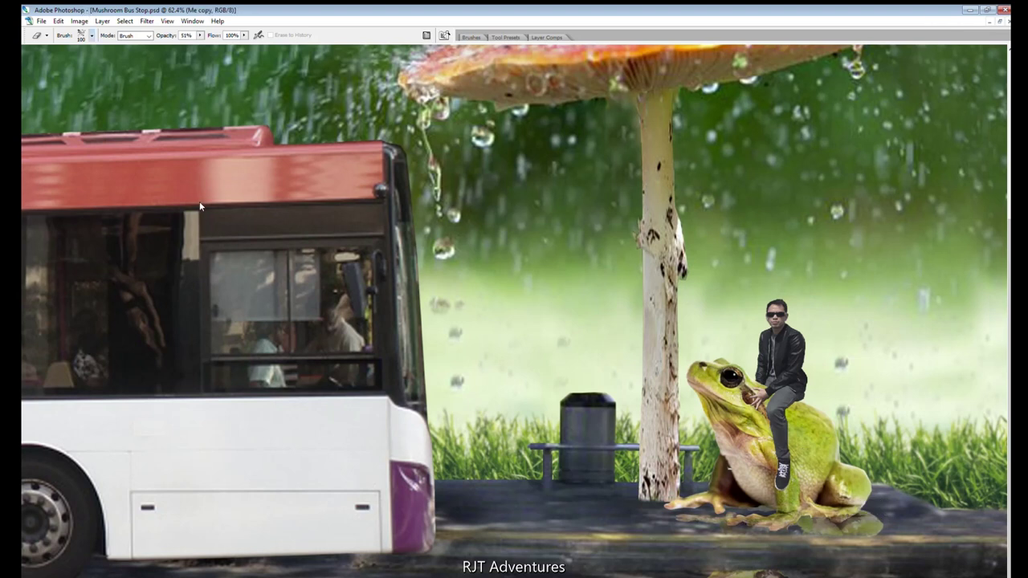
{"action": "left_click_drag", "start_coordinate": [892, 515], "coordinate": [677, 520]}
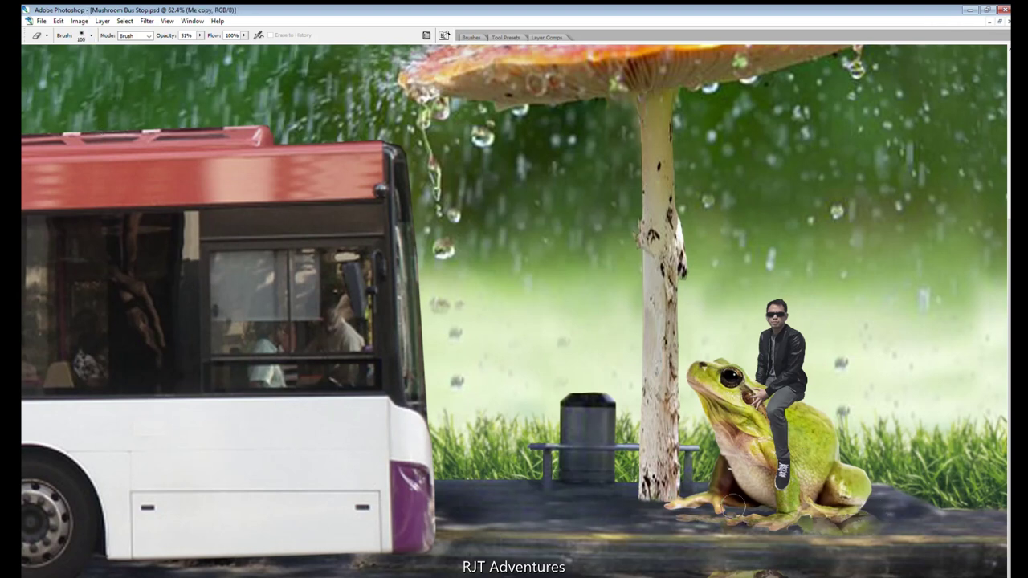
{"action": "key", "text": "ctrl+0"}
Duplicate the BRANCH stem layer and position the copy below the mushroom stem.
{"action": "key", "text": "v"}
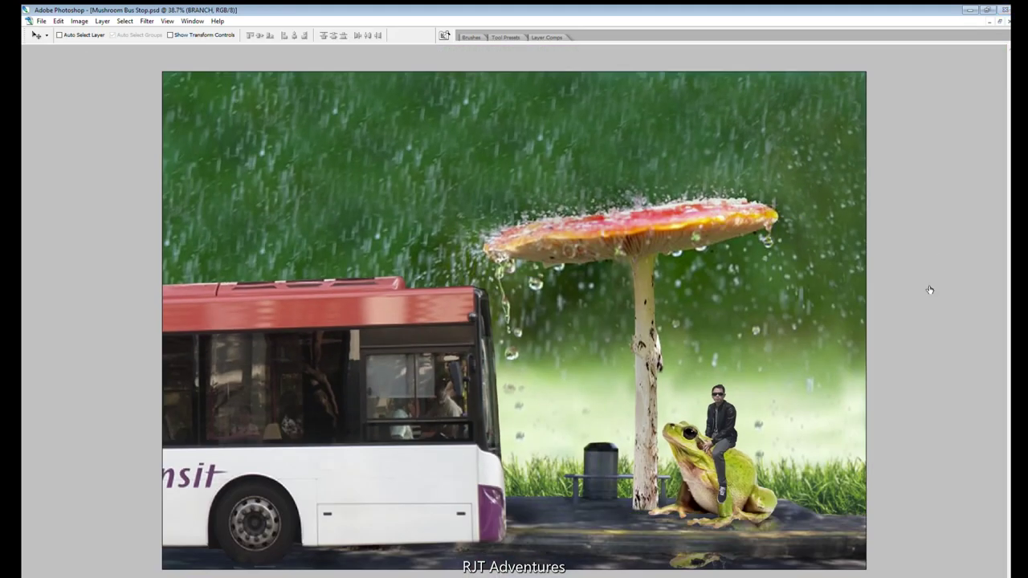
{"action": "key", "text": "ctrl+t"}
{"action": "left_click_drag", "start_coordinate": [646, 414], "coordinate": [647, 569]}
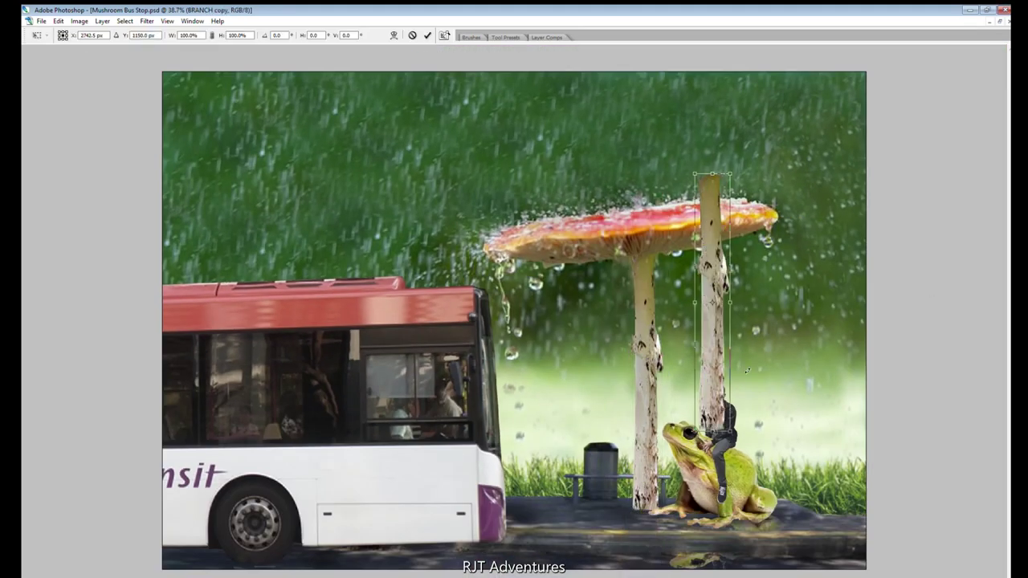
{"action": "key", "text": "Return"}
{"action": "scroll", "coordinate": [647, 541], "scroll_direction": "up", "scroll_amount": 3}
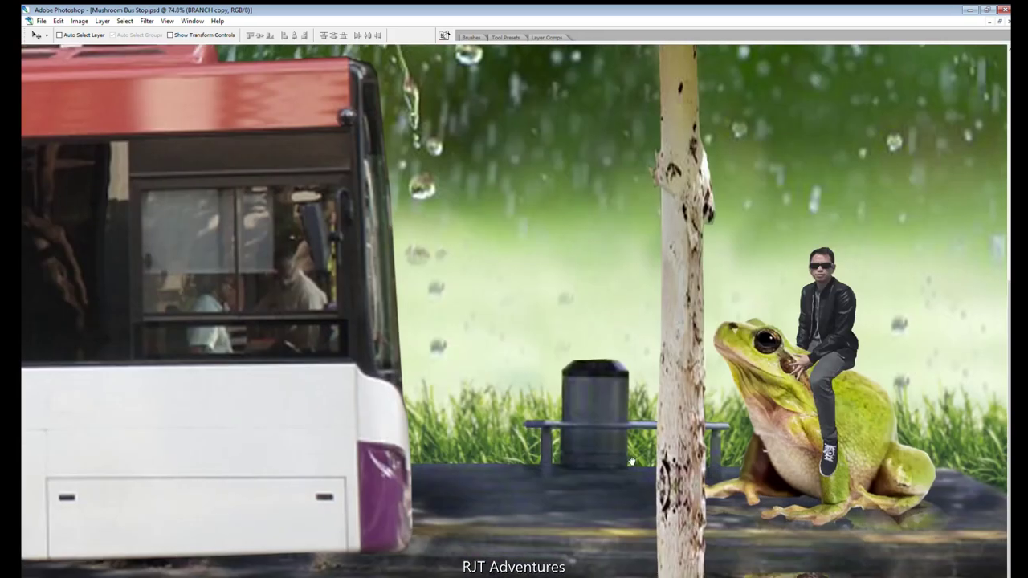
Erase the base of the stem copy so it fades into the road.
{"action": "key", "text": "l"}
{"action": "key", "text": "e"}
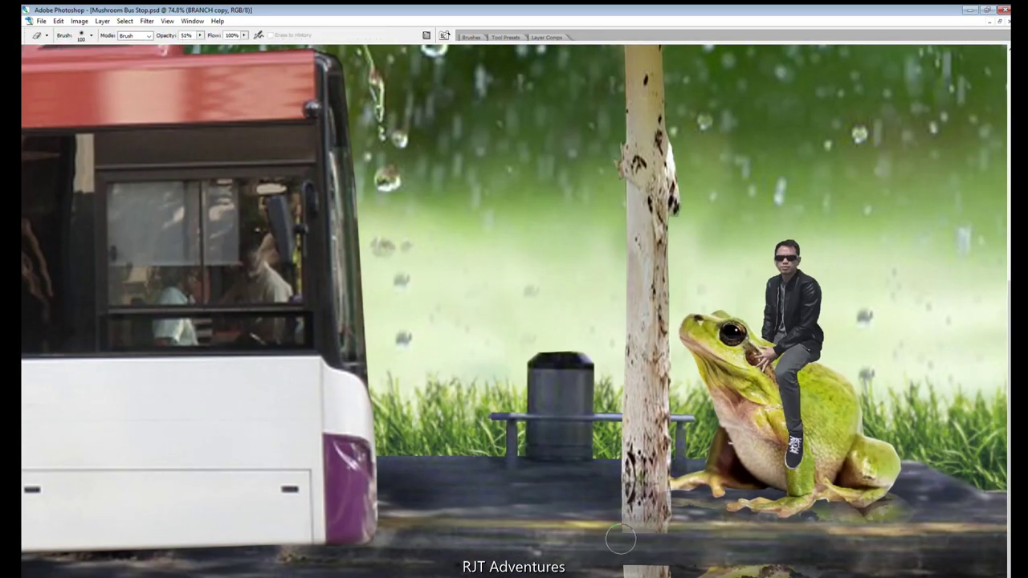
{"action": "mouse_move", "coordinate": [610, 534]}
{"action": "left_mouse_down"}
{"action": "mouse_move", "coordinate": [667, 554]}
{"action": "mouse_move", "coordinate": [618, 505]}
{"action": "left_mouse_up"}
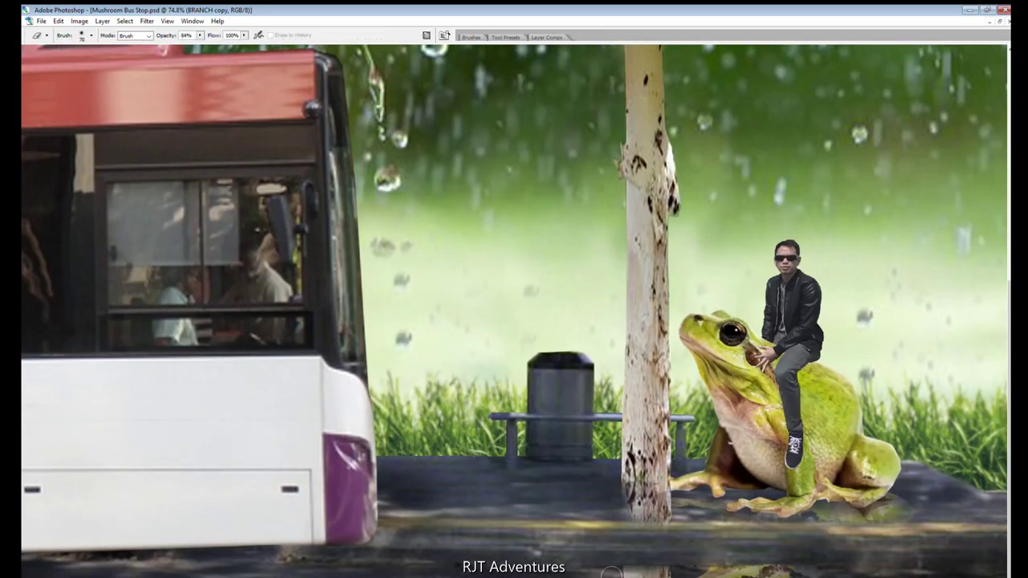
{"action": "left_click_drag", "start_coordinate": [670, 473], "coordinate": [622, 482]}
{"action": "key", "text": "v"}
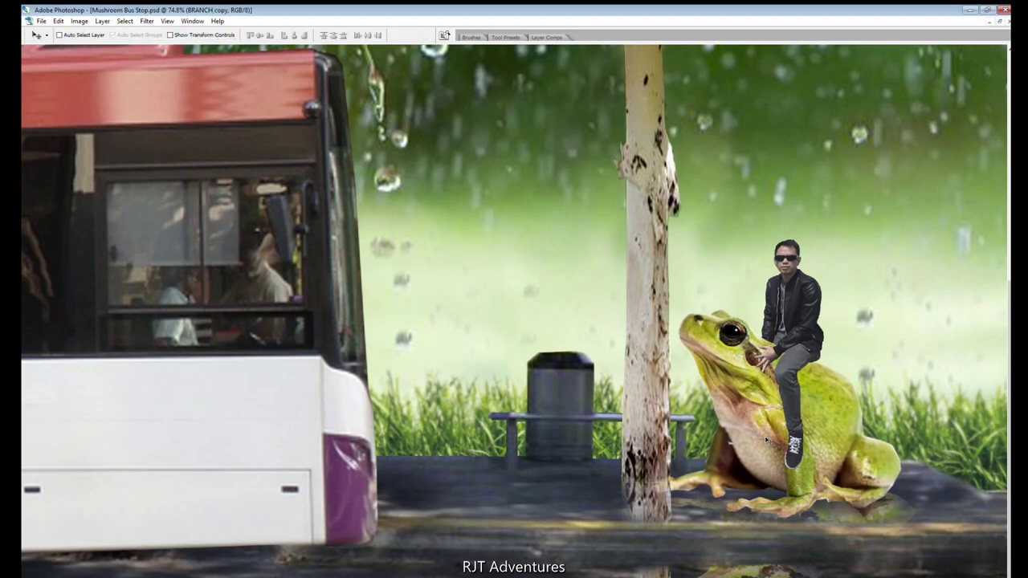
{"action": "key", "text": "e"}
{"action": "scroll", "coordinate": [650, 482], "scroll_direction": "up", "scroll_amount": 2}
{"action": "scroll", "coordinate": [650, 482], "scroll_direction": "up", "scroll_amount": 2}
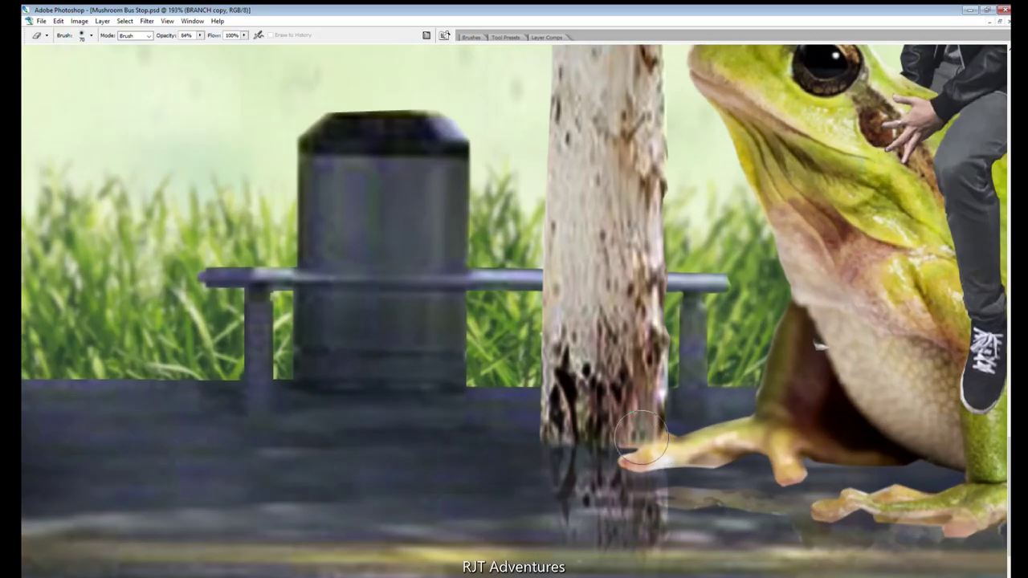
{"action": "scroll", "coordinate": [701, 530], "scroll_direction": "down", "scroll_amount": 5}
Touch up the road around the stem reflection with Clone Stamp and Burn.
{"action": "key", "text": "s"}
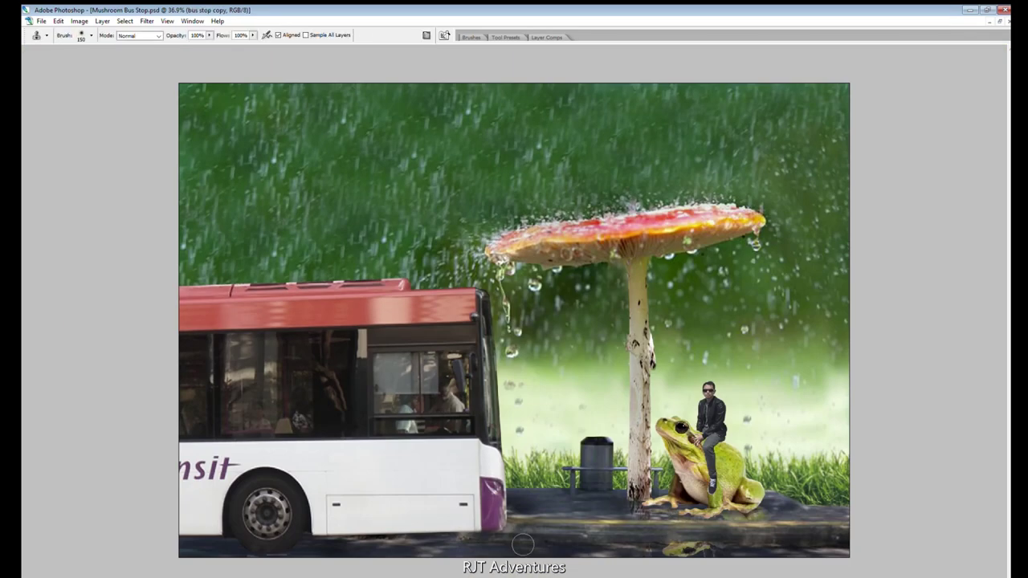
{"action": "scroll", "coordinate": [493, 480], "scroll_direction": "down", "scroll_amount": 1}
{"action": "key", "text": "o"}
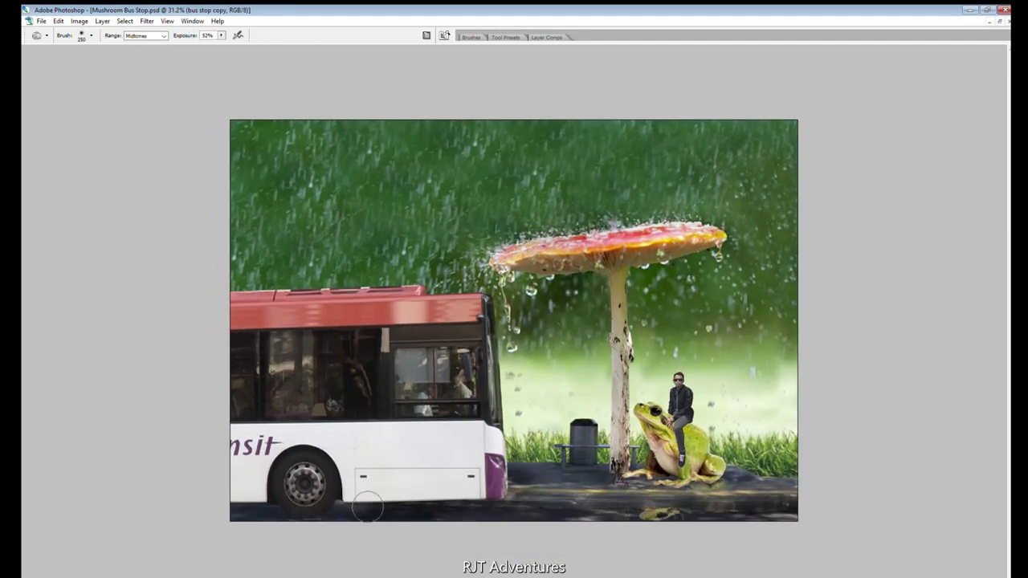
{"action": "scroll", "coordinate": [600, 498], "scroll_direction": "up", "scroll_amount": 1}
{"action": "scroll", "coordinate": [747, 470], "scroll_direction": "down", "scroll_amount": 2}
Move the snail out from behind the bus beside the bench and flip it horizontally.
{"action": "scroll", "coordinate": [514, 321], "scroll_direction": "up", "scroll_amount": 2}
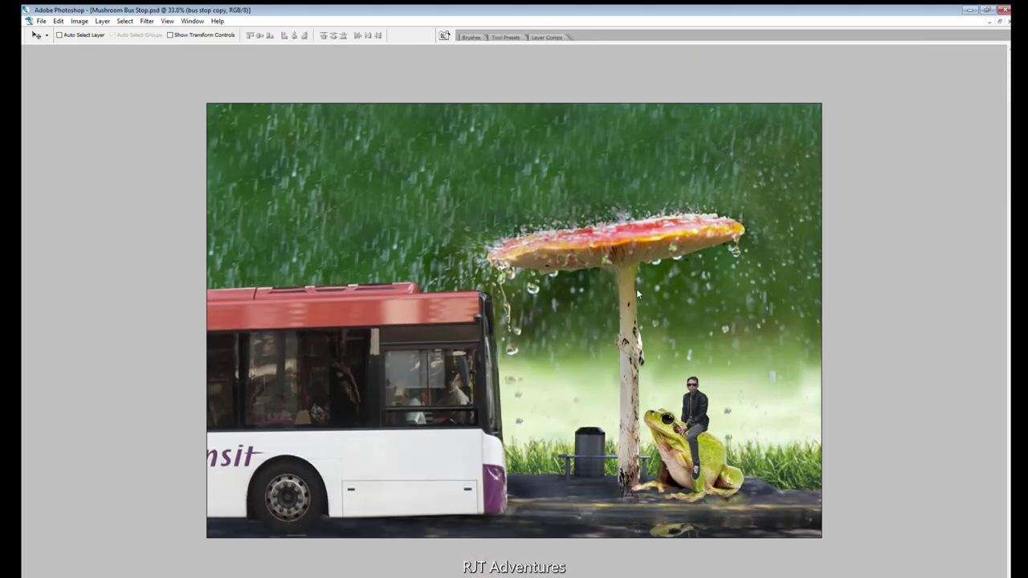
{"action": "left_click", "coordinate": [635, 288], "text": "ctrl"}
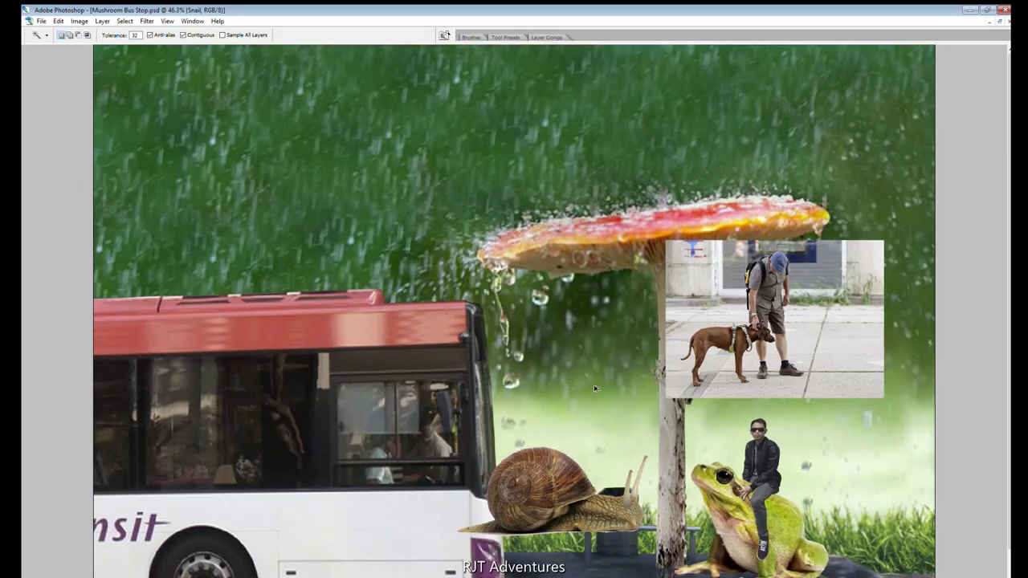
{"action": "key", "text": "l"}
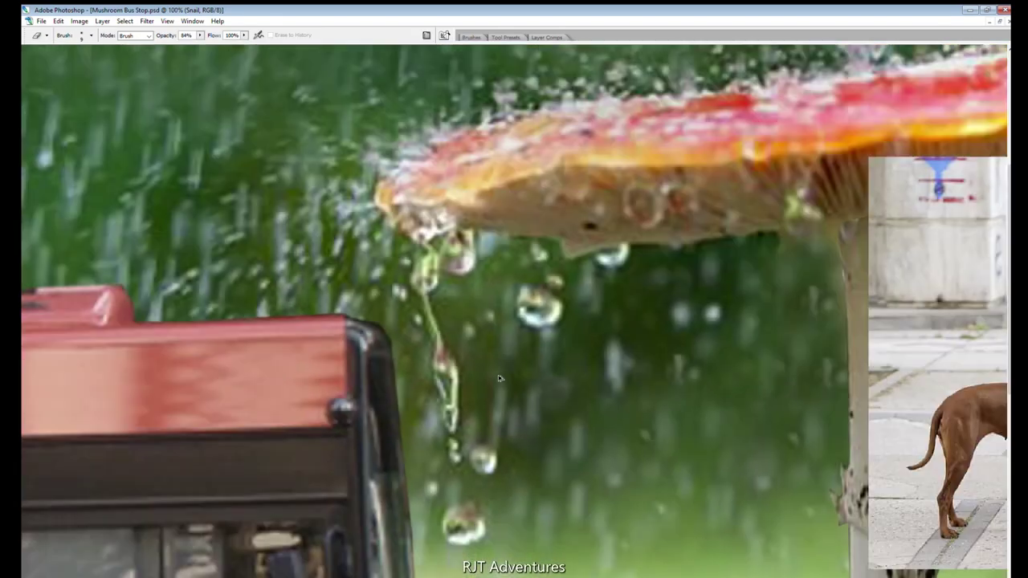
{"action": "key", "text": "v"}
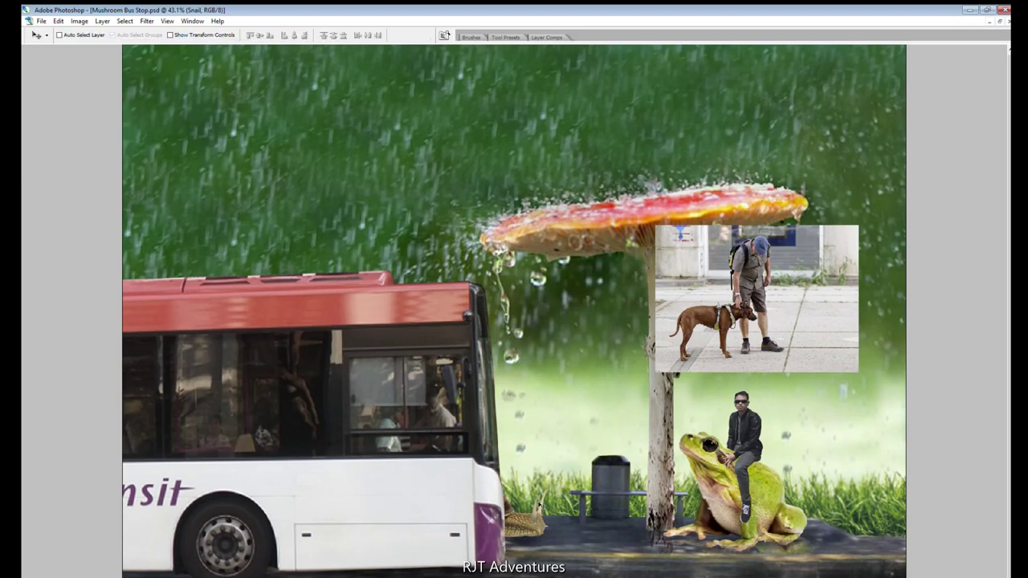
{"action": "left_click_drag", "start_coordinate": [546, 471], "coordinate": [561, 471]}
{"action": "key", "text": "ctrl+t"}
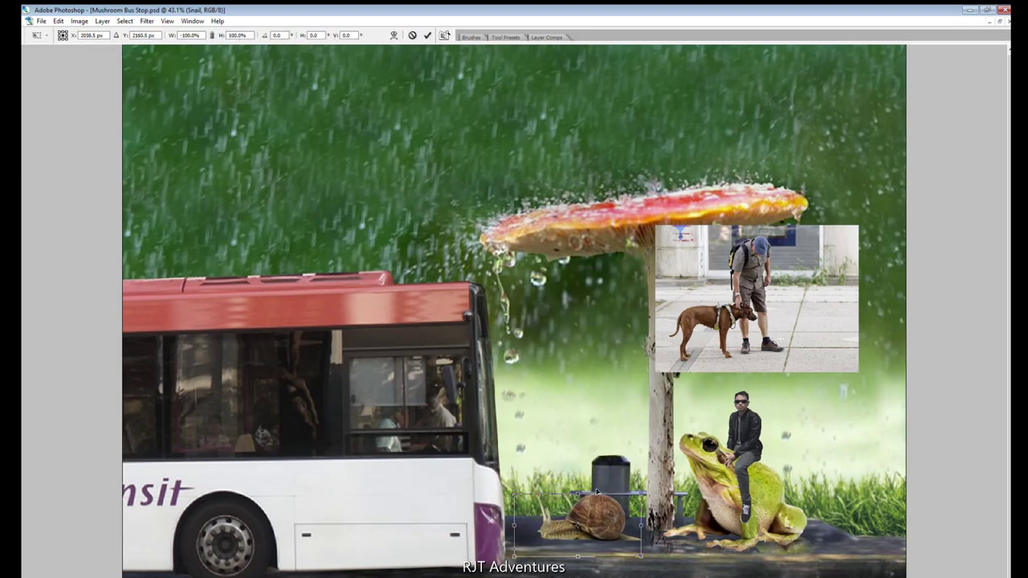
{"action": "key", "text": "Return"}
{"action": "scroll", "coordinate": [714, 282], "scroll_direction": "up", "scroll_amount": 2}
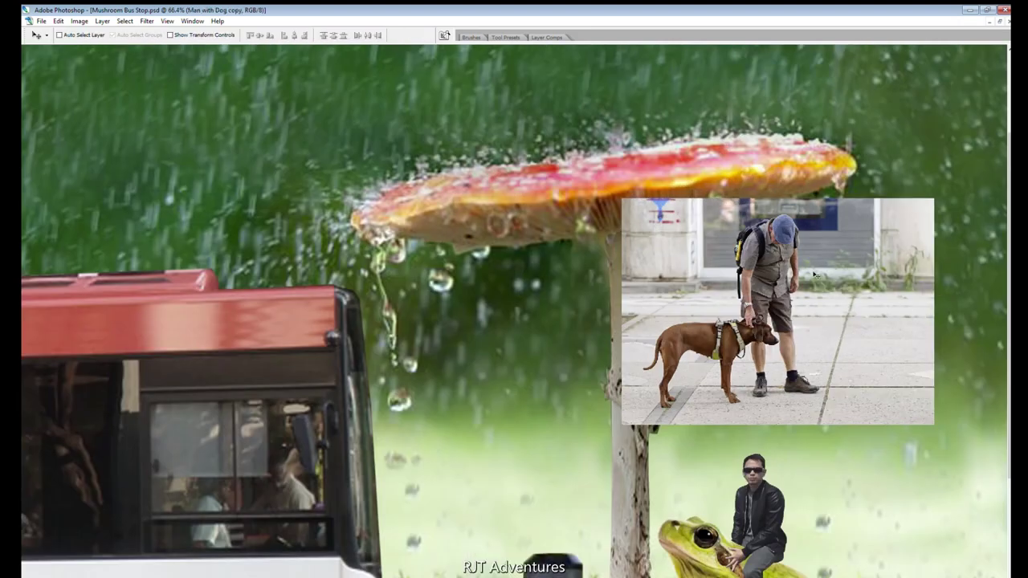
Lasso and delete the pavement beside the hiker's leg.
{"action": "key", "text": "l"}
{"action": "scroll", "coordinate": [595, 123], "scroll_direction": "up", "scroll_amount": 4}
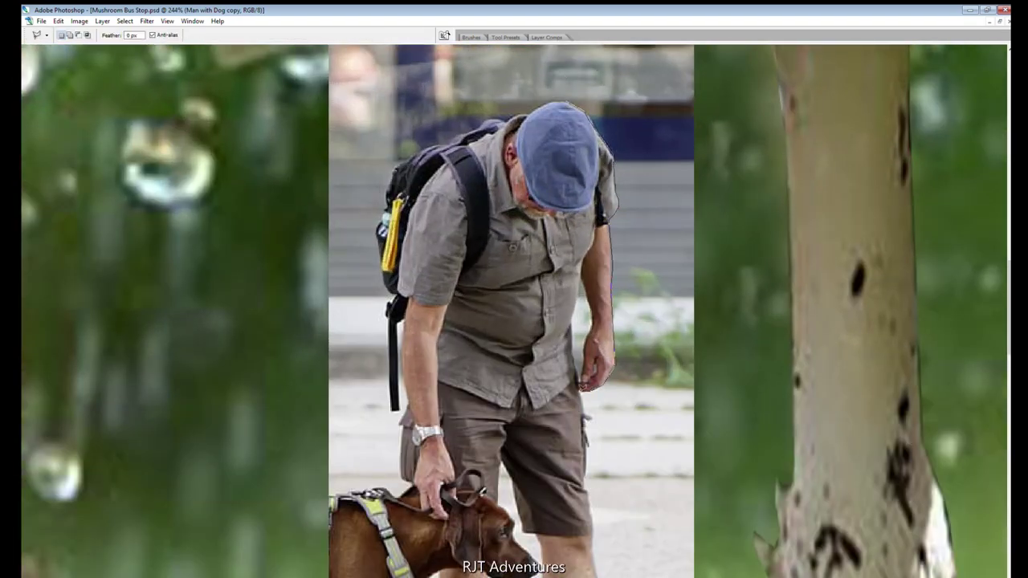
{"action": "left_click_drag", "start_coordinate": [590, 113], "coordinate": [580, 402]}
{"action": "scroll", "coordinate": [580, 401], "scroll_direction": "down", "scroll_amount": 3}
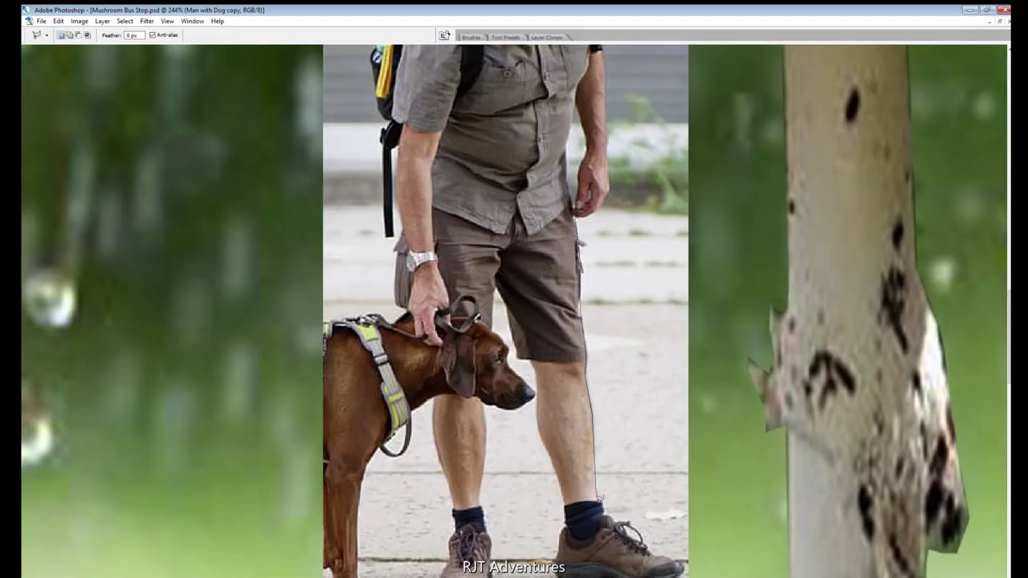
{"action": "scroll", "coordinate": [599, 498], "scroll_direction": "up", "scroll_amount": 2}
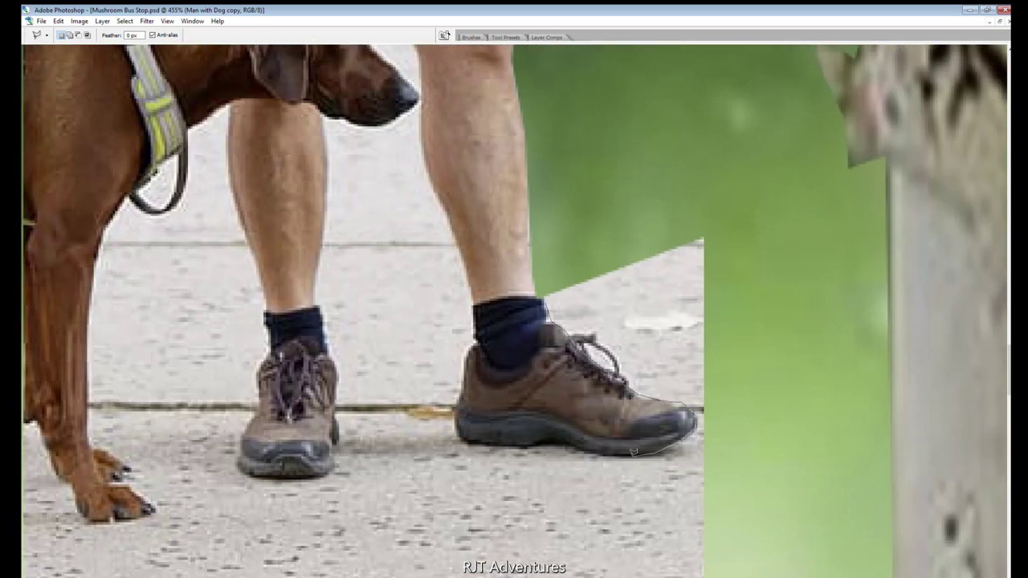
{"action": "mouse_move", "coordinate": [436, 183]}
{"action": "left_mouse_down"}
{"action": "mouse_move", "coordinate": [378, 129]}
{"action": "mouse_move", "coordinate": [532, 505]}
{"action": "left_mouse_up"}
{"action": "key", "text": "Delete"}
Box the area around the dog with the Rectangular Marquee and delete it.
{"action": "scroll", "coordinate": [514, 321], "scroll_direction": "down", "scroll_amount": 2}
{"action": "key", "text": "m"}
{"action": "key", "text": "Delete"}
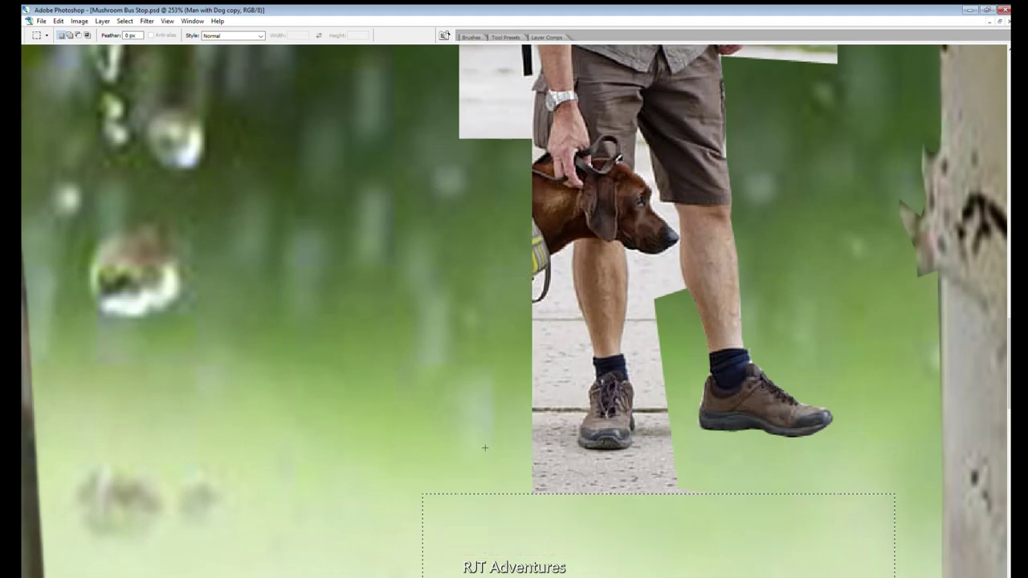
{"action": "scroll", "coordinate": [588, 114], "scroll_direction": "up", "scroll_amount": 4}
Lasso and delete the white background and pavement beside both legs.
{"action": "key", "text": "l"}
{"action": "scroll", "coordinate": [673, 205], "scroll_direction": "up", "scroll_amount": 1}
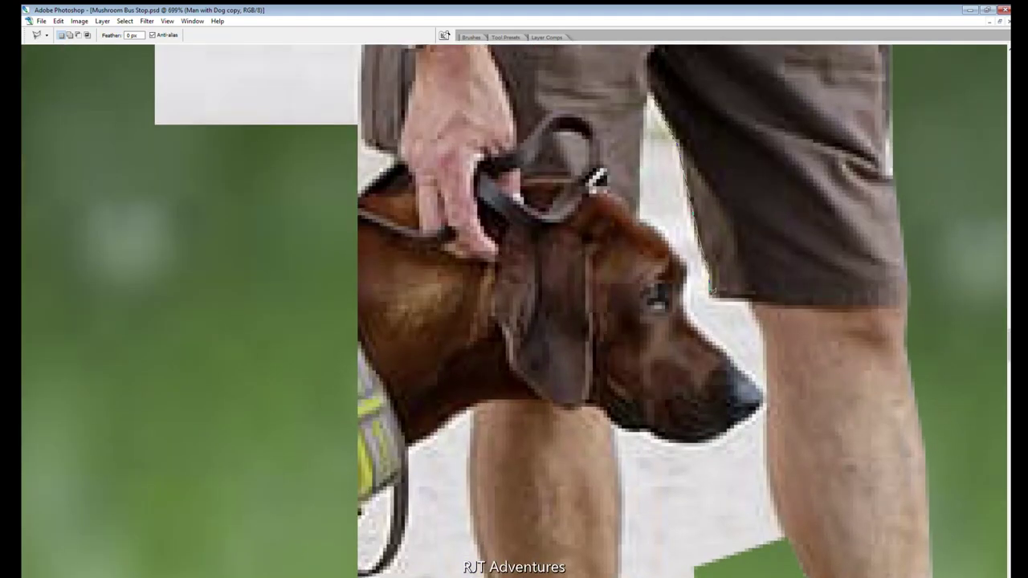
{"action": "left_click_drag", "start_coordinate": [619, 554], "coordinate": [643, 97]}
{"action": "key", "text": "Delete"}
{"action": "scroll", "coordinate": [643, 128], "scroll_direction": "down", "scroll_amount": 5}
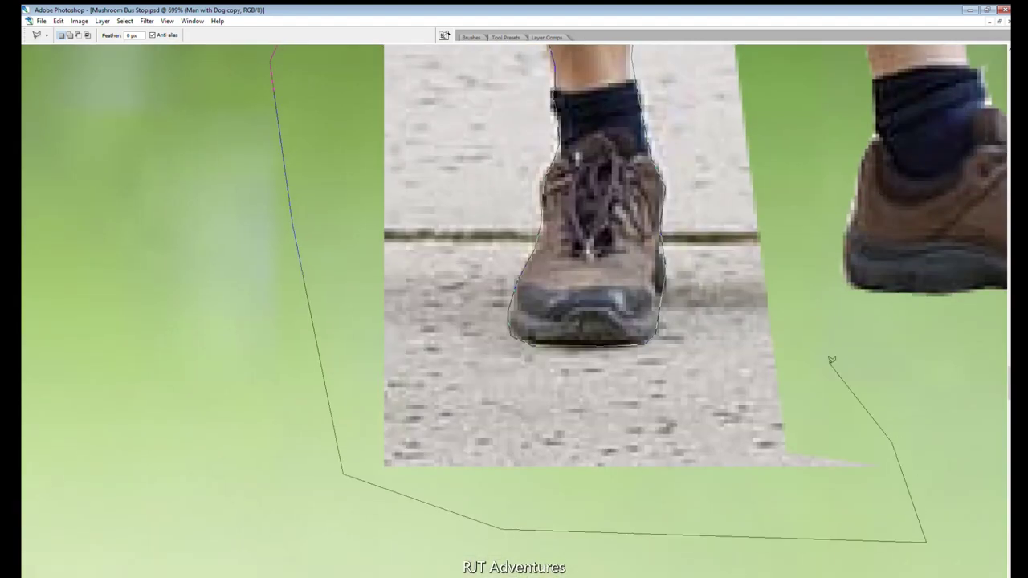
{"action": "left_click_drag", "start_coordinate": [552, 321], "coordinate": [655, 264]}
{"action": "key", "text": "Delete"}
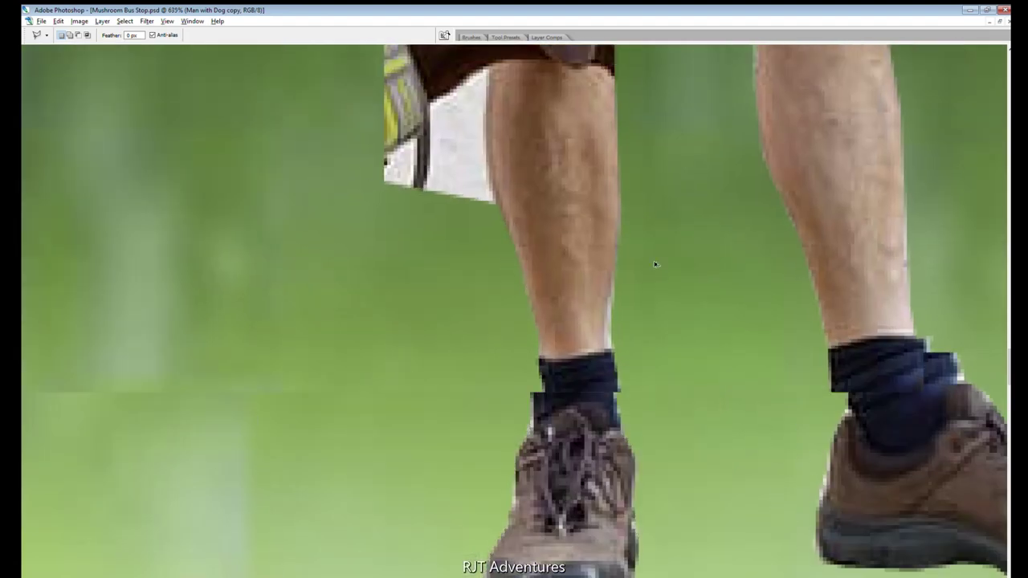
Delete the white strip between the man's arm and shirt.
{"action": "scroll", "coordinate": [655, 264], "scroll_direction": "up", "scroll_amount": 3}
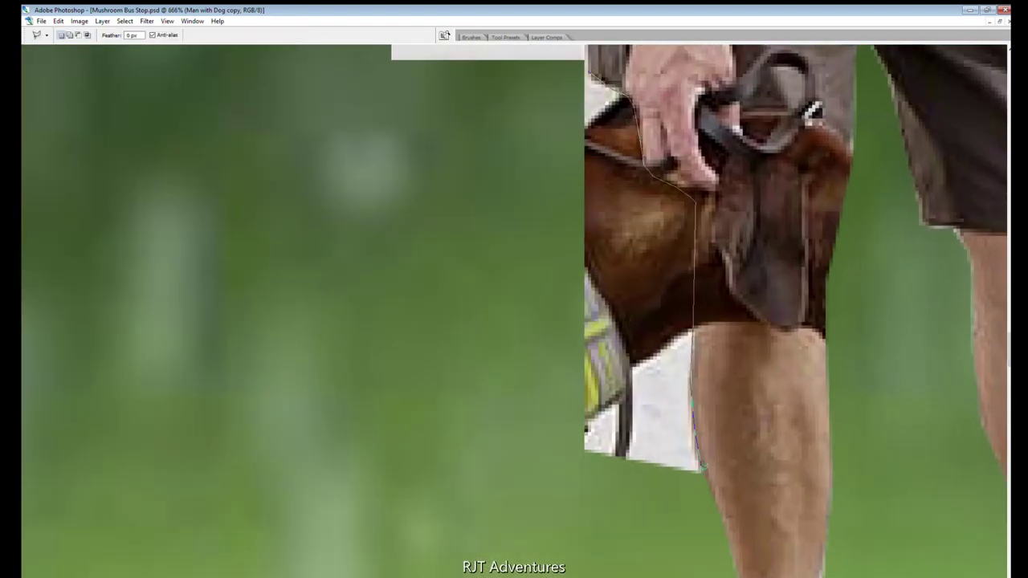
{"action": "scroll", "coordinate": [402, 88], "scroll_direction": "down", "scroll_amount": 3}
{"action": "scroll", "coordinate": [587, 455], "scroll_direction": "up", "scroll_amount": 3}
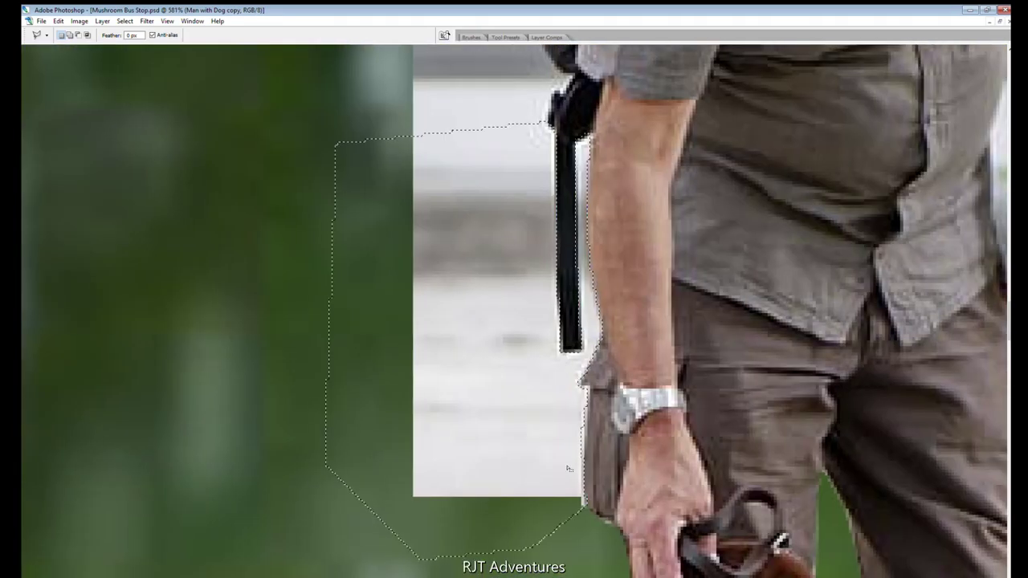
{"action": "scroll", "coordinate": [574, 402], "scroll_direction": "up", "scroll_amount": 1}
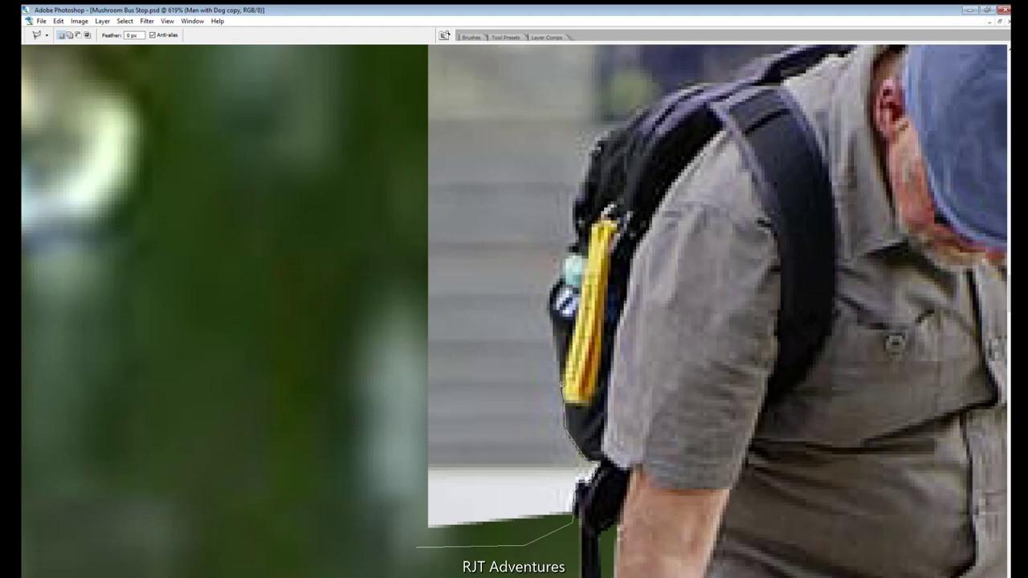
{"action": "scroll", "coordinate": [727, 76], "scroll_direction": "down", "scroll_amount": 3}
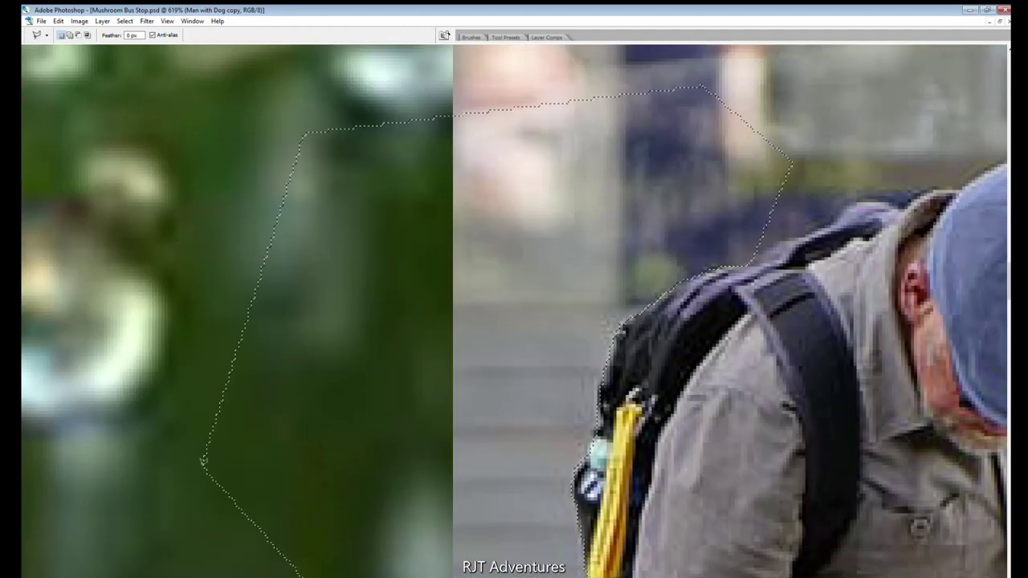
{"action": "scroll", "coordinate": [455, 221], "scroll_direction": "up", "scroll_amount": 3}
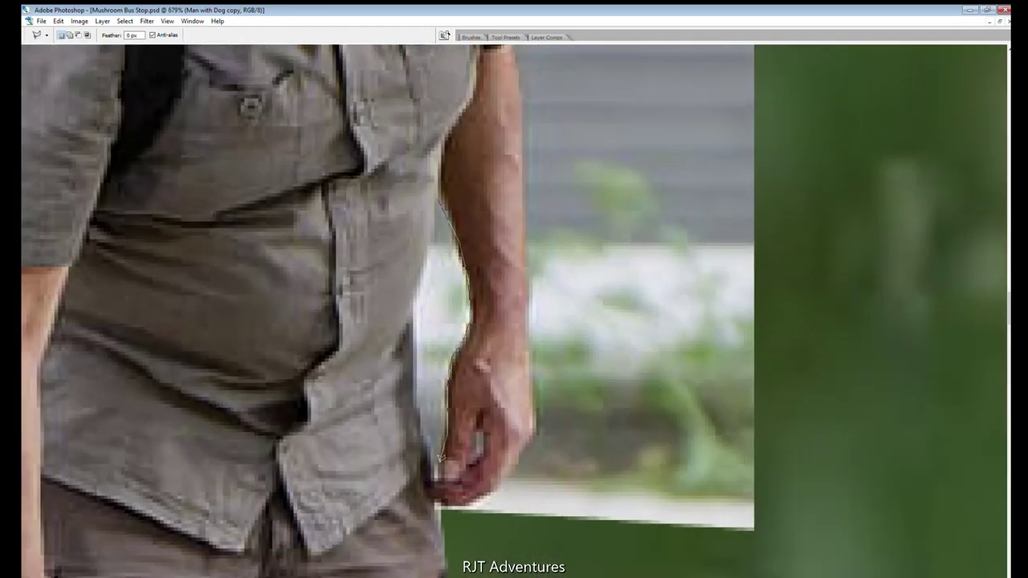
{"action": "key", "text": "Delete"}
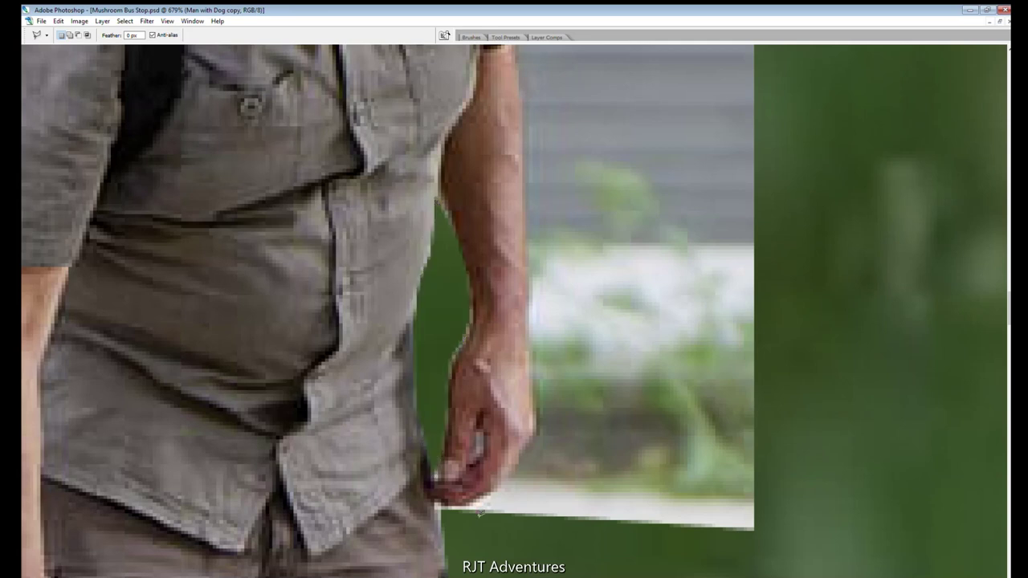
Polygonal-lasso the background above the man's shoulder and head.
{"action": "key", "text": "Escape"}
{"action": "left_click", "coordinate": [520, 80]}
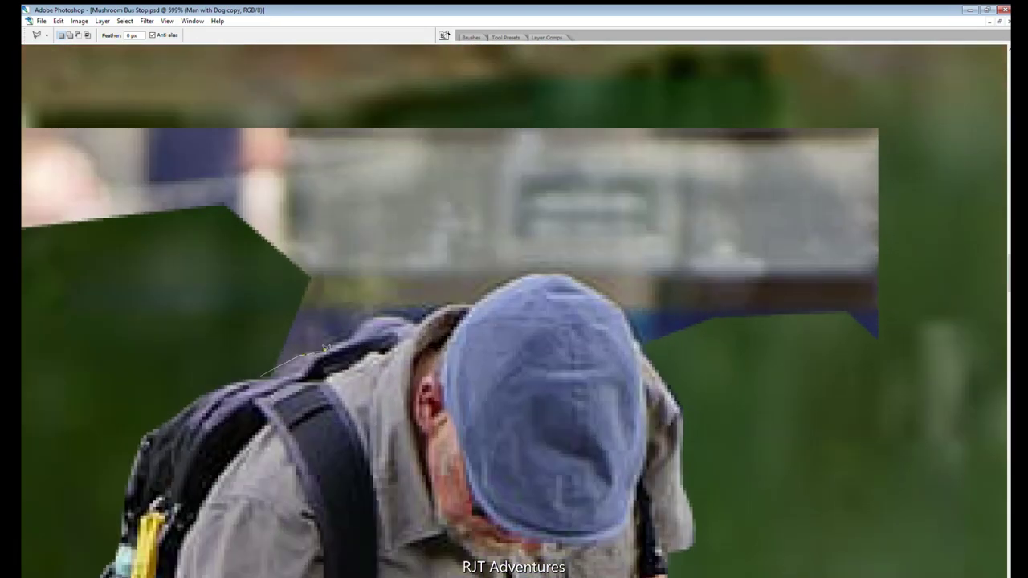
{"action": "double_click", "coordinate": [900, 368]}
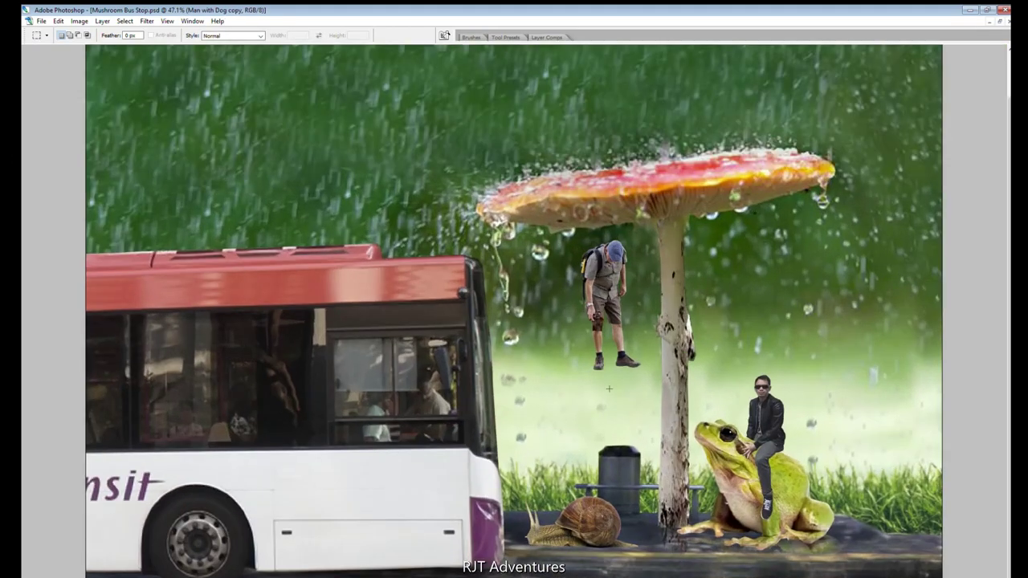
{"action": "key", "text": "v"}
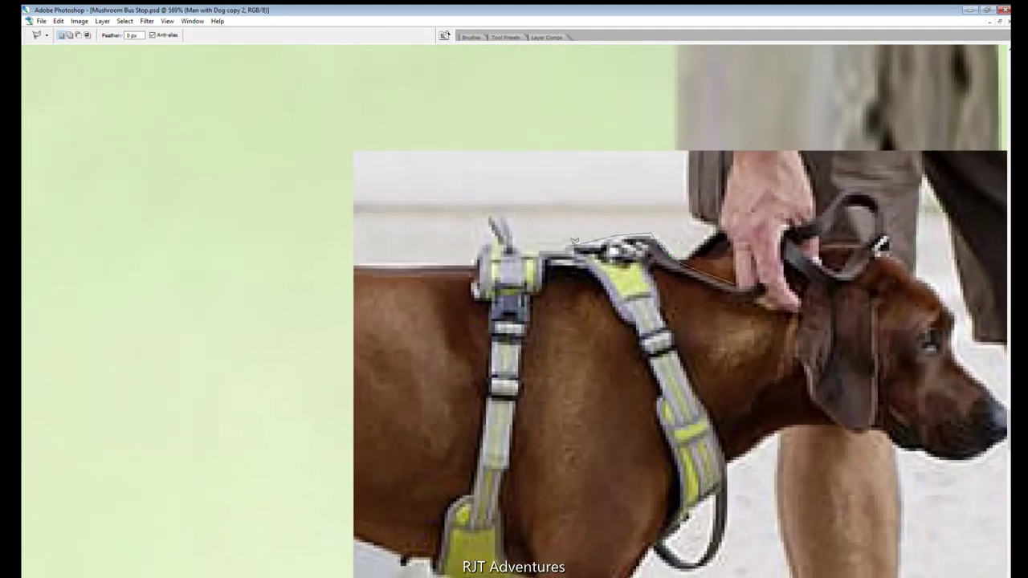
Trace a polygonal selection around the yellow harness, its strap, and the dog's chest and head.
{"action": "left_click_drag", "start_coordinate": [472, 486], "coordinate": [456, 497]}
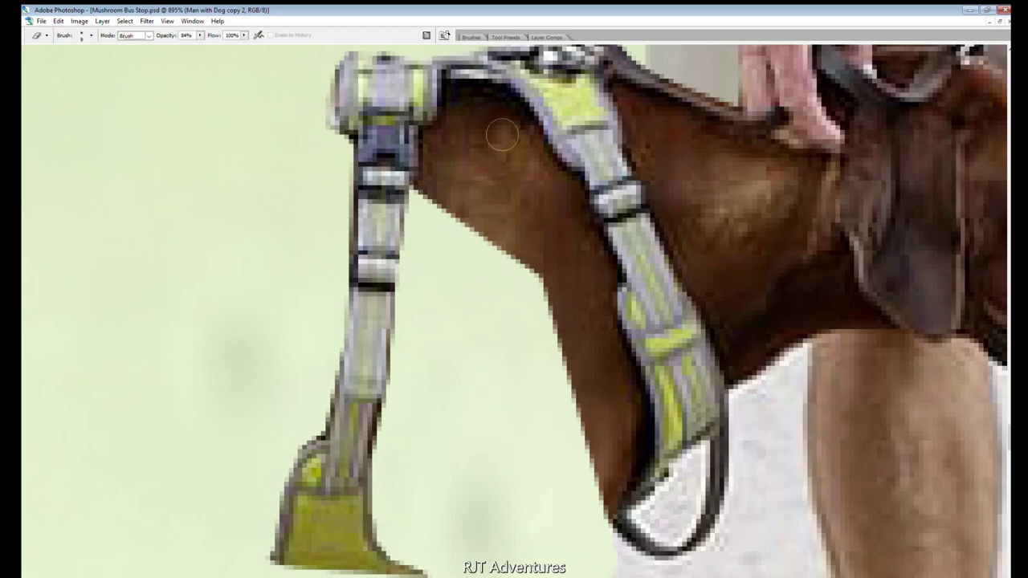
{"action": "left_click_drag", "start_coordinate": [546, 136], "coordinate": [588, 178]}
{"action": "left_click", "coordinate": [568, 512]}
{"action": "left_click", "coordinate": [465, 381]}
{"action": "left_click", "coordinate": [410, 201]}
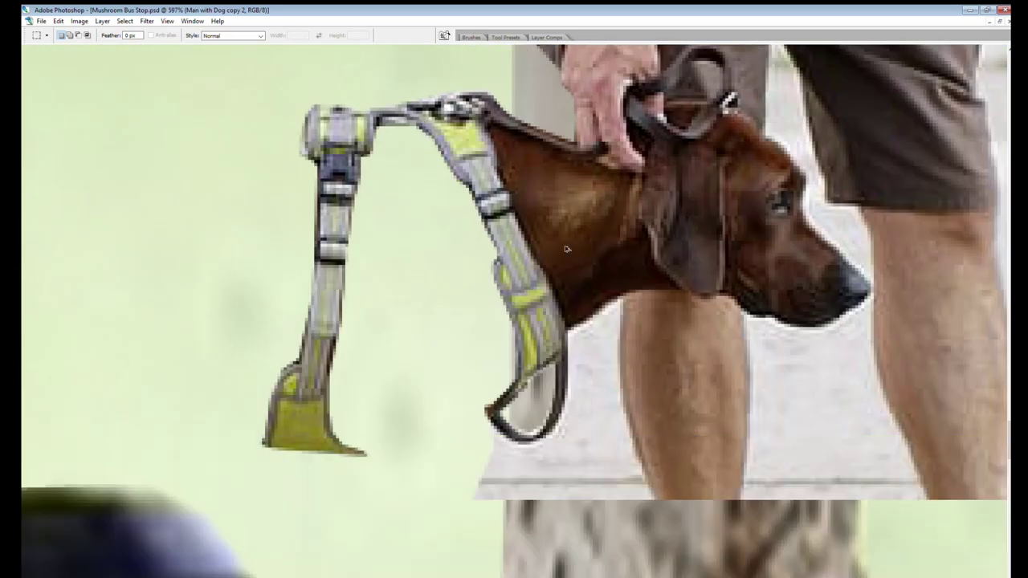
{"action": "left_click_drag", "start_coordinate": [519, 440], "coordinate": [547, 149]}
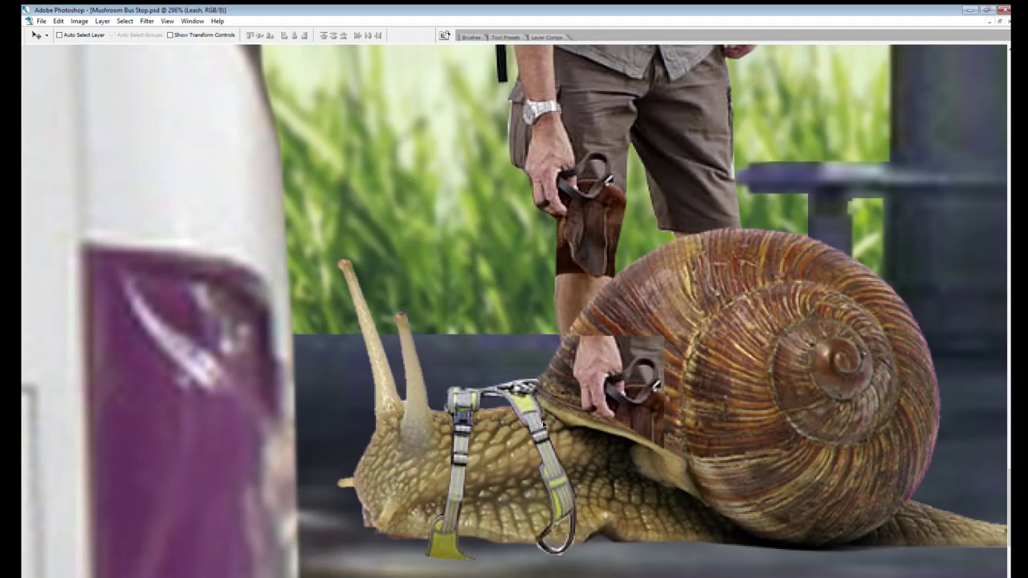
Move the harness onto the snail's neck and scale it to about 85%.
{"action": "left_click_drag", "start_coordinate": [496, 217], "coordinate": [516, 427]}
{"action": "key", "text": "ctrl+t"}
{"action": "left_click_drag", "start_coordinate": [642, 562], "coordinate": [627, 541]}
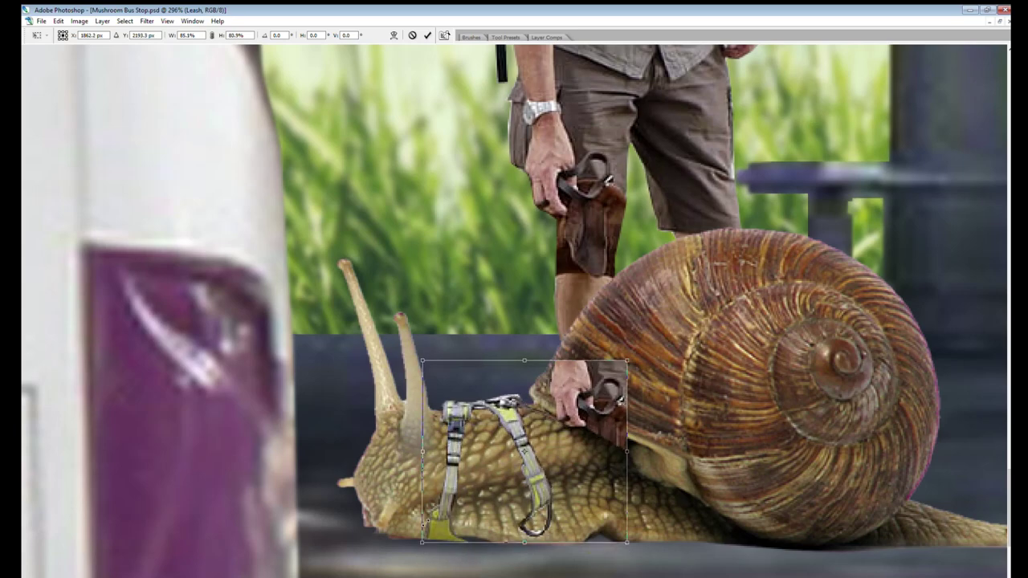
{"action": "key", "text": "Return"}
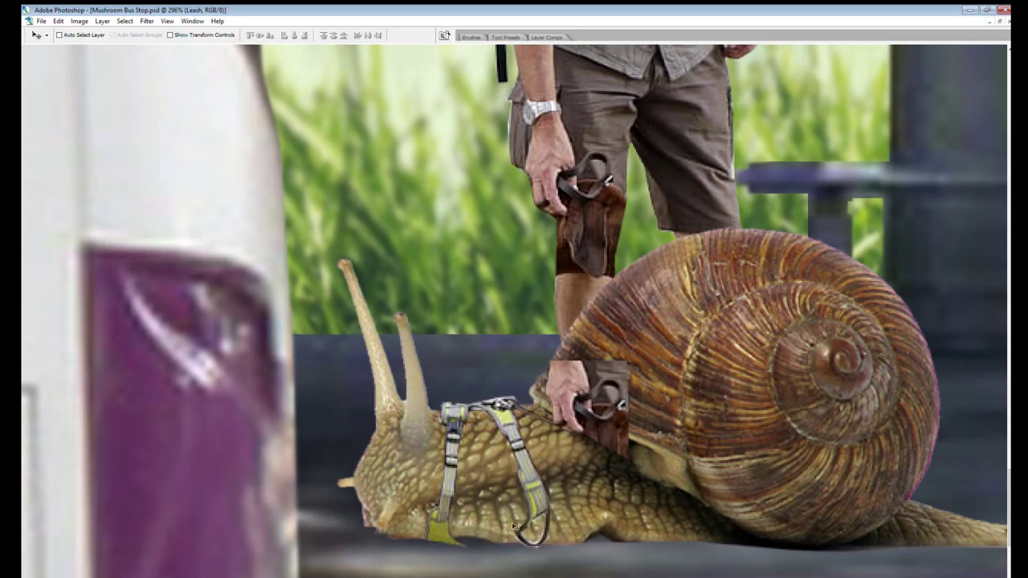
Clone-stamp over the dark loop at the leash bottom with a fine brush.
{"action": "key", "text": "s"}
{"action": "key", "text": "["}
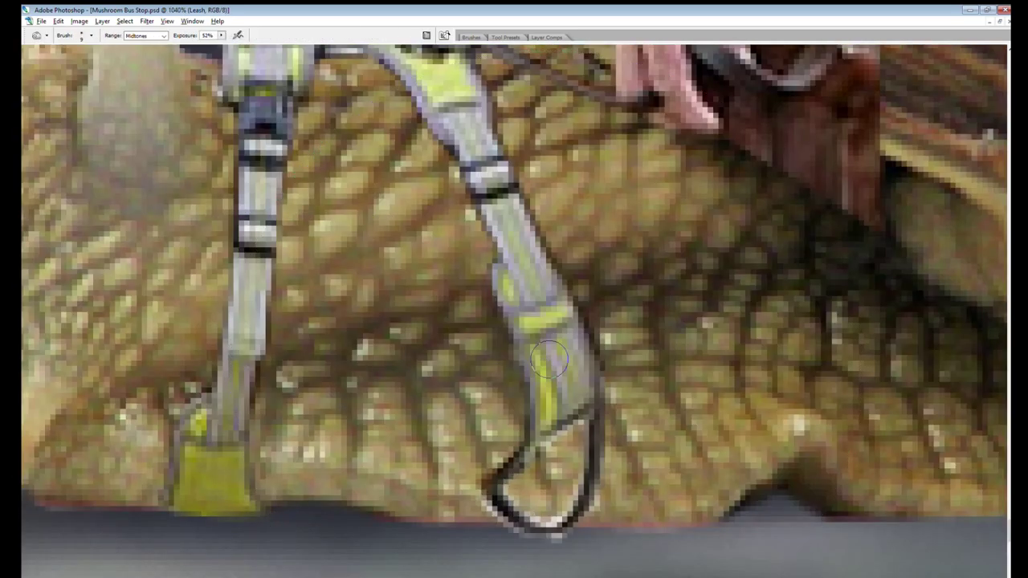
{"action": "key", "text": "bracketleft"}
{"action": "key", "text": "bracketleft"}
{"action": "key", "text": "bracketleft"}
{"action": "left_click_drag", "start_coordinate": [549, 385], "coordinate": [562, 494]}
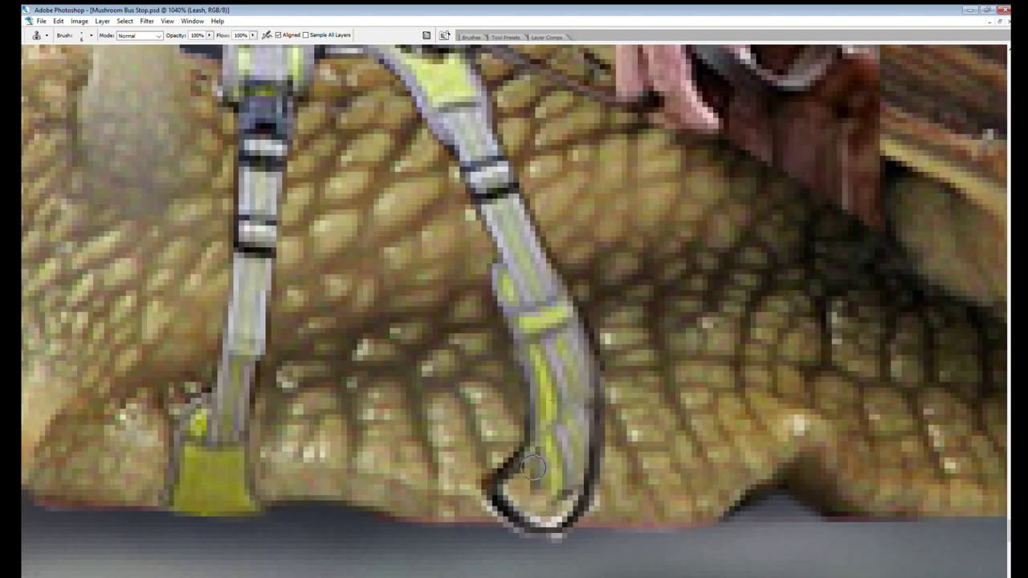
{"action": "mouse_move", "coordinate": [522, 458]}
{"action": "left_mouse_down"}
{"action": "mouse_move", "coordinate": [546, 518]}
{"action": "mouse_move", "coordinate": [557, 501]}
{"action": "mouse_move", "coordinate": [522, 482]}
{"action": "mouse_move", "coordinate": [506, 450]}
{"action": "left_mouse_up"}
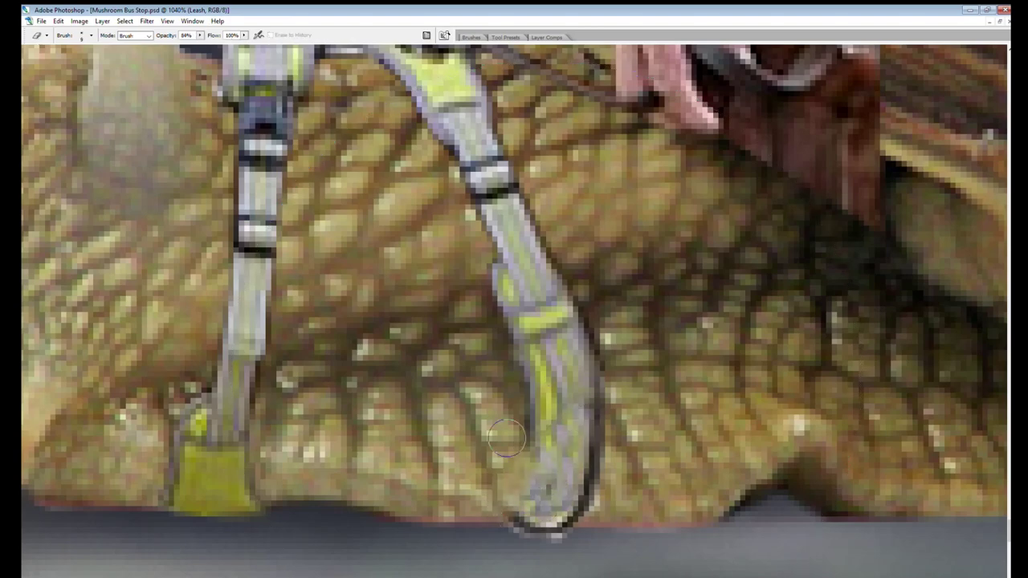
{"action": "key", "text": "ctrl+0"}
{"action": "scroll", "coordinate": [516, 499], "scroll_direction": "up", "scroll_amount": 5}
Rotate the hand piece and shift it up and left.
{"action": "key", "text": "e"}
{"action": "key", "text": "v"}
{"action": "scroll", "coordinate": [517, 499], "scroll_direction": "down", "scroll_amount": 2}
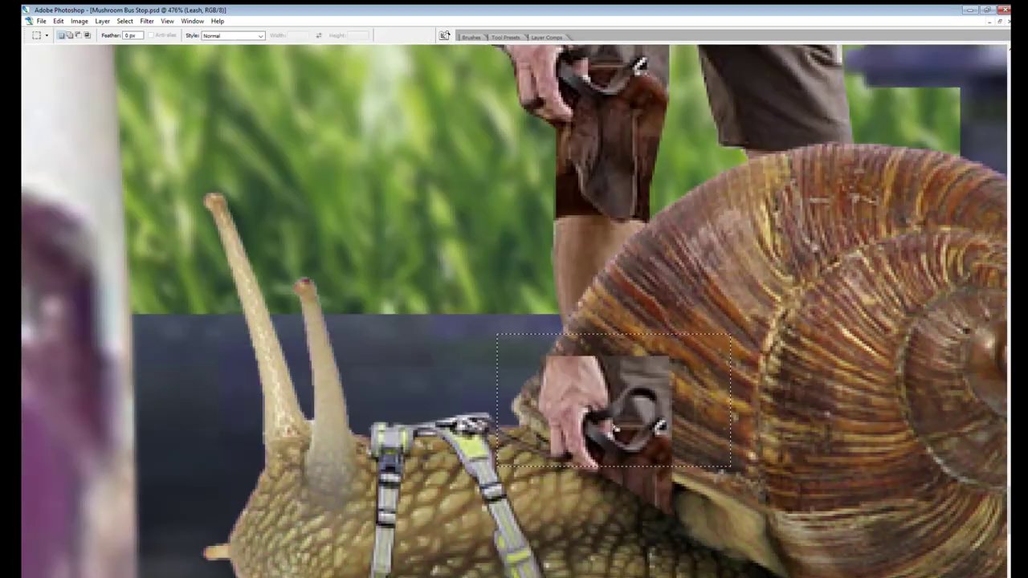
{"action": "key", "text": "ctrl+t"}
{"action": "left_click_drag", "start_coordinate": [688, 500], "coordinate": [643, 433]}
{"action": "left_click_drag", "start_coordinate": [578, 418], "coordinate": [514, 321]}
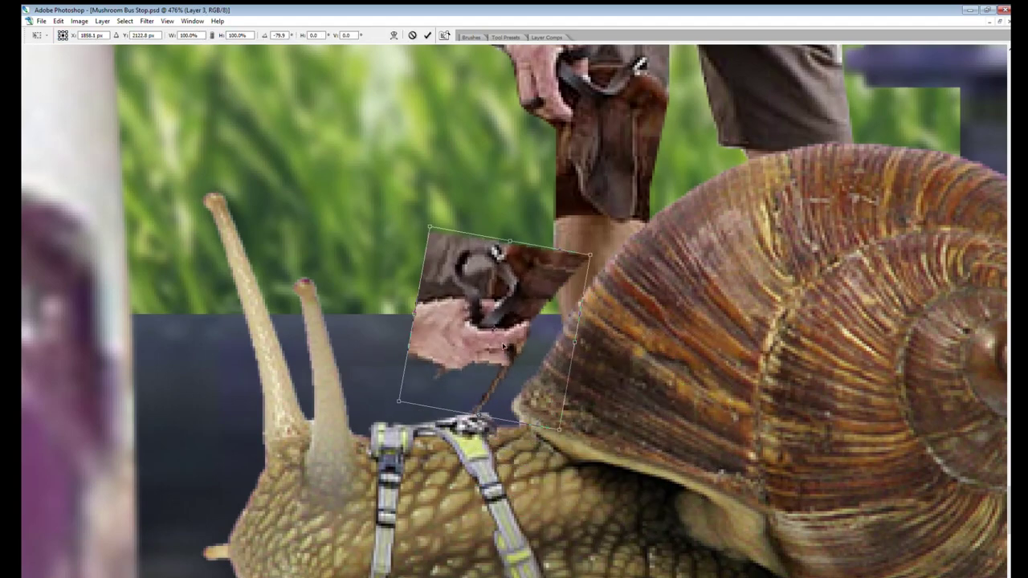
{"action": "key", "text": "Return"}
Box and delete the leftover hand remnant.
{"action": "key", "text": "m"}
{"action": "left_click_drag", "start_coordinate": [423, 321], "coordinate": [473, 377]}
{"action": "key", "text": "Delete"}
{"action": "key", "text": "ctrl+0"}
{"action": "scroll", "coordinate": [448, 403], "scroll_direction": "up", "scroll_amount": 5}
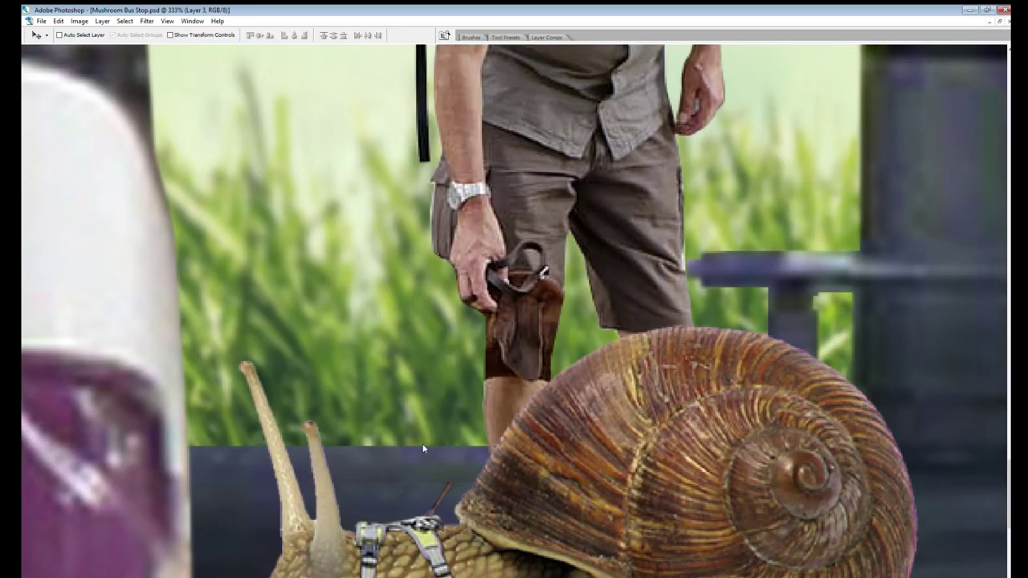
Duplicate the stick piece and rotate the copy to a more upright angle.
{"action": "key", "text": "r"}
{"action": "key", "text": "s"}
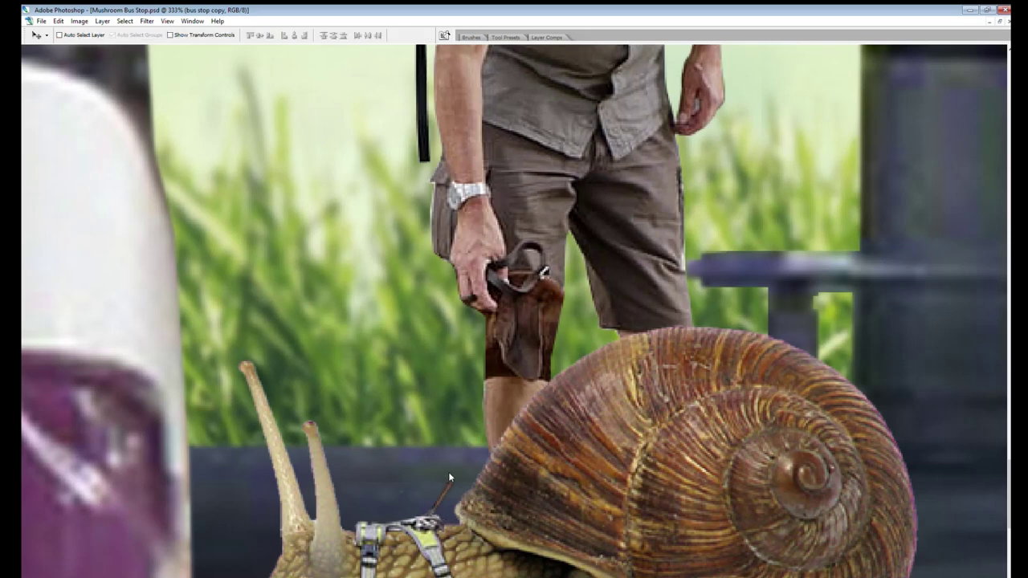
{"action": "key", "text": "alt+bracketright"}
{"action": "key", "text": "v"}
{"action": "key", "text": "ctrl+j"}
{"action": "key", "text": "ctrl+t"}
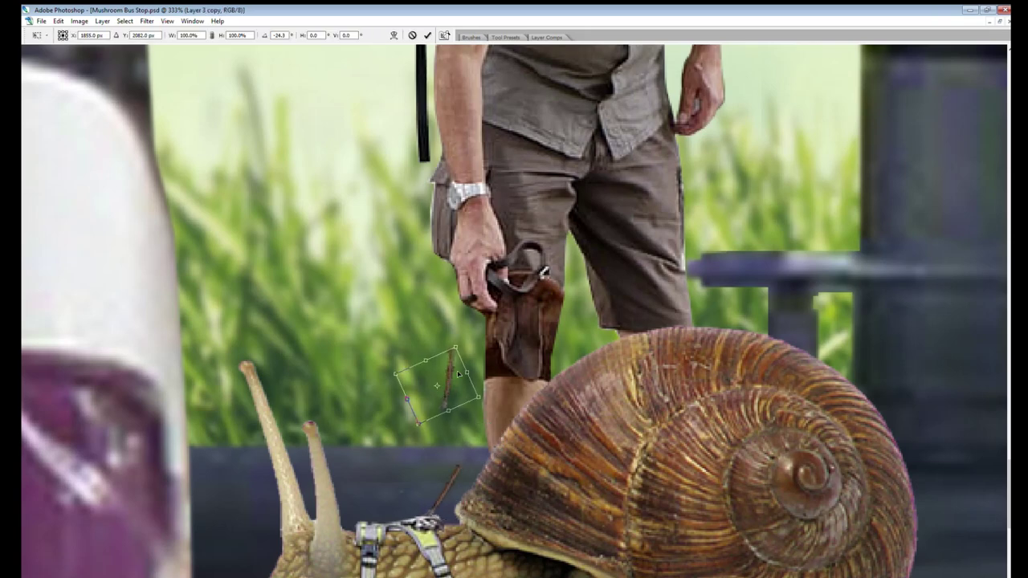
{"action": "left_click_drag", "start_coordinate": [995, 246], "coordinate": [927, 257]}
{"action": "key", "text": "Return"}
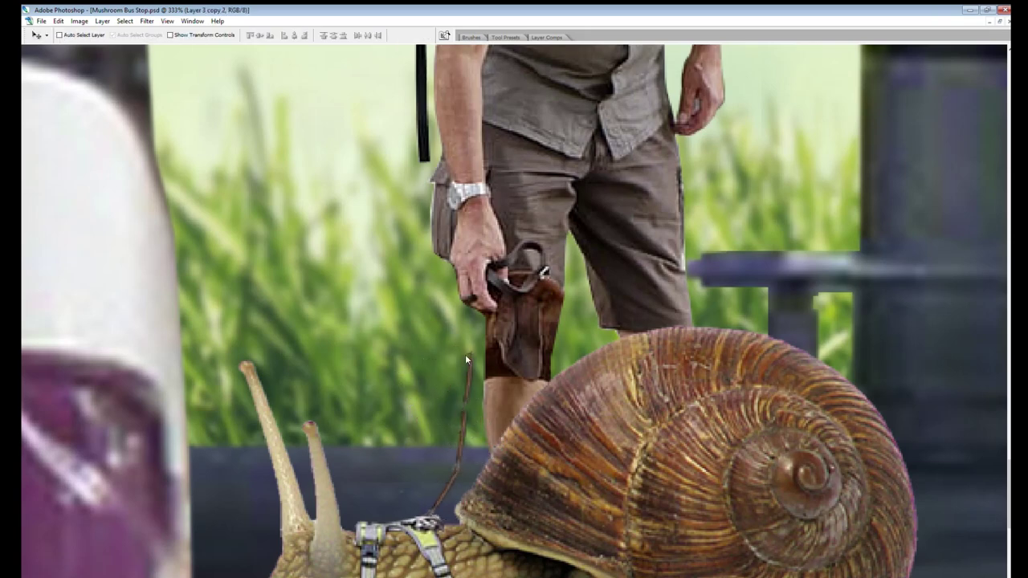
Nudge the leash stick up until it meets the man's hand.
{"action": "left_click_drag", "start_coordinate": [464, 397], "coordinate": [540, 427]}
{"action": "key", "text": "shift+Up"}
{"action": "key", "text": "shift+Up"}
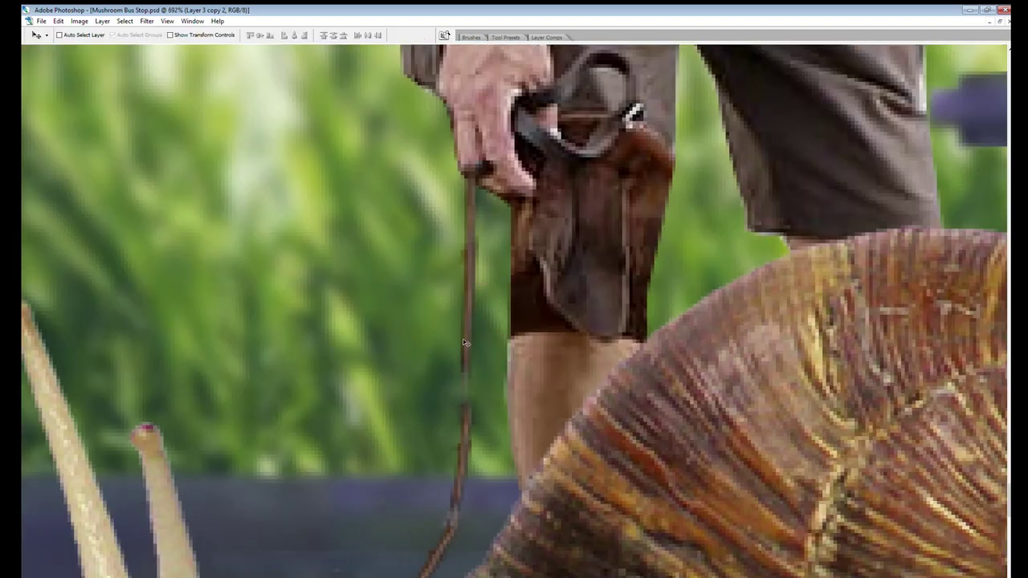
{"action": "key", "text": "m"}
{"action": "left_click_drag", "start_coordinate": [459, 358], "coordinate": [469, 437]}
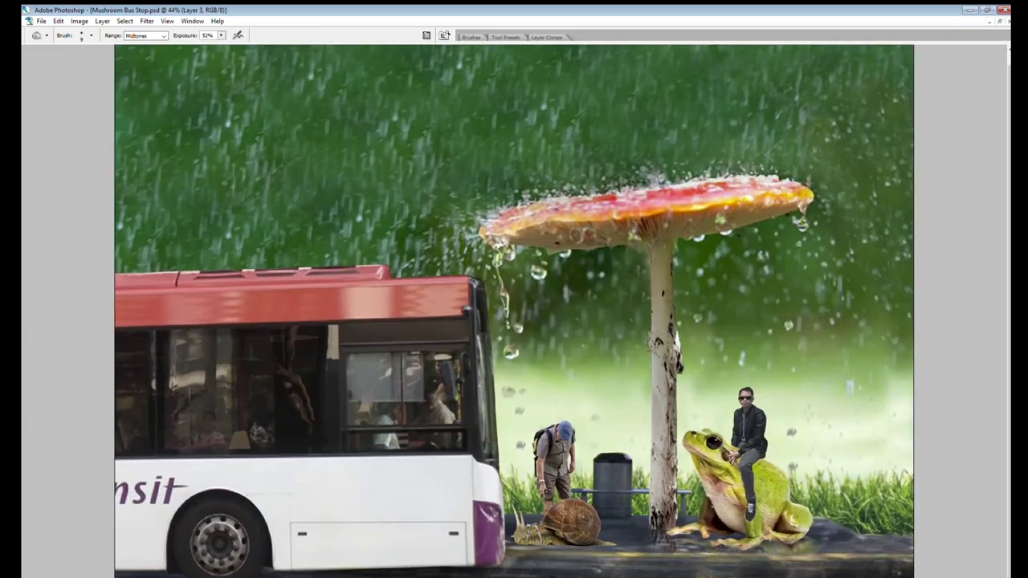
Flip a copy of the snail upside down below it as a reflection.
{"action": "key", "text": "v"}
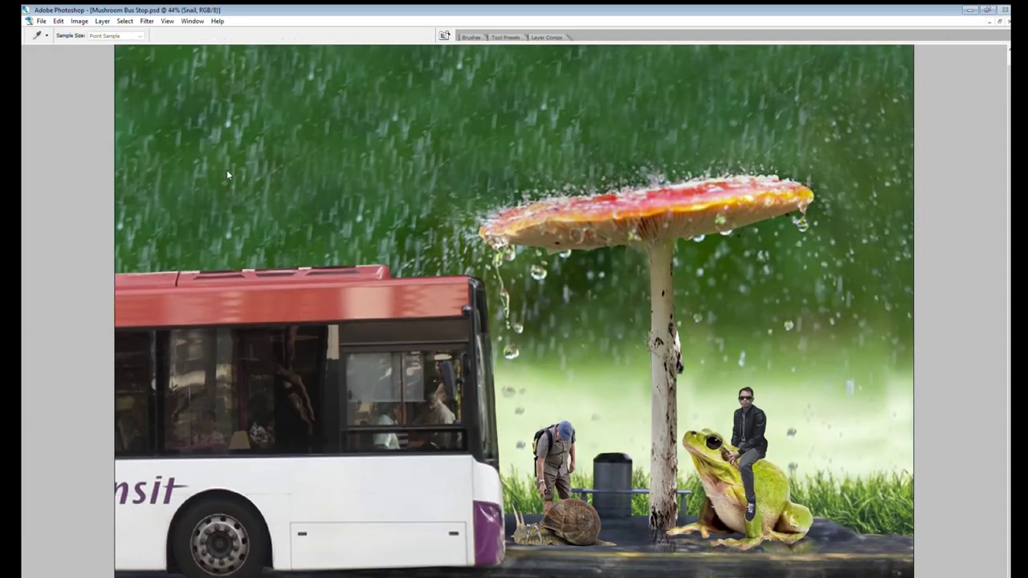
{"action": "key", "text": "alt+bracketleft"}
{"action": "key", "text": "i"}
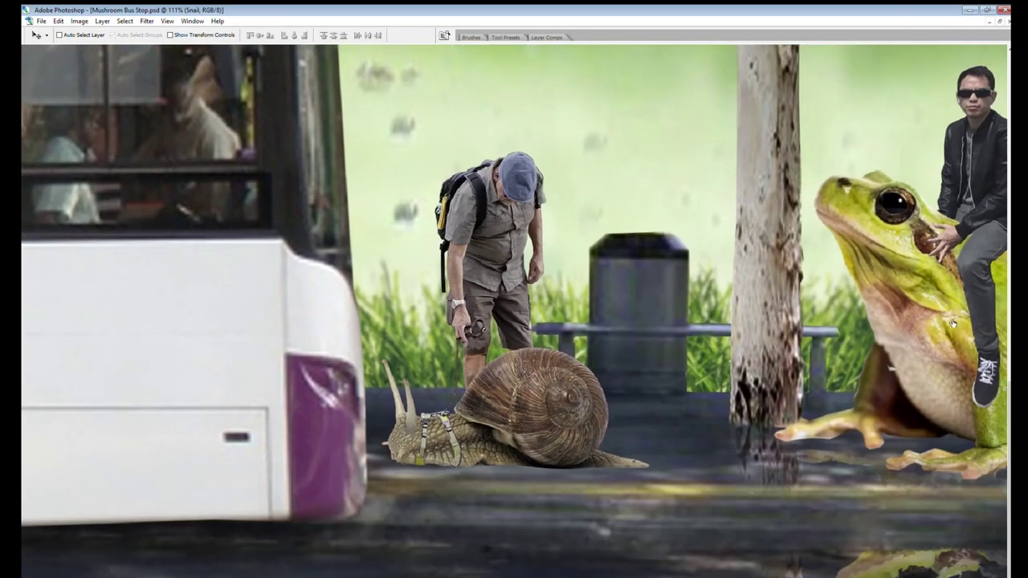
{"action": "key", "text": "ctrl+t"}
{"action": "key", "text": "Return"}
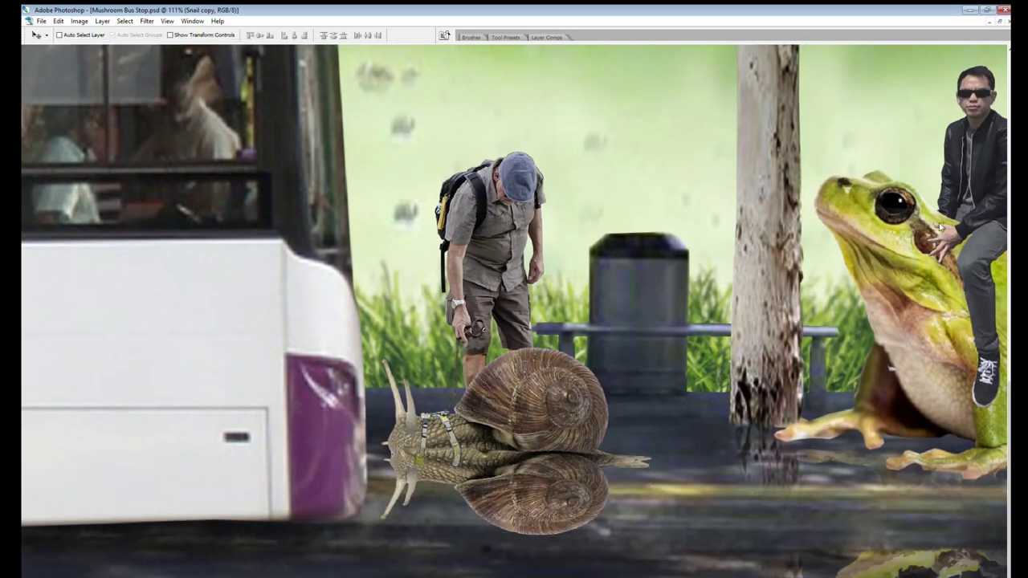
Erase the reflection to a faint band and burn the ground beneath the snail.
{"action": "key", "text": "e"}
{"action": "left_click_drag", "start_coordinate": [578, 488], "coordinate": [634, 474]}
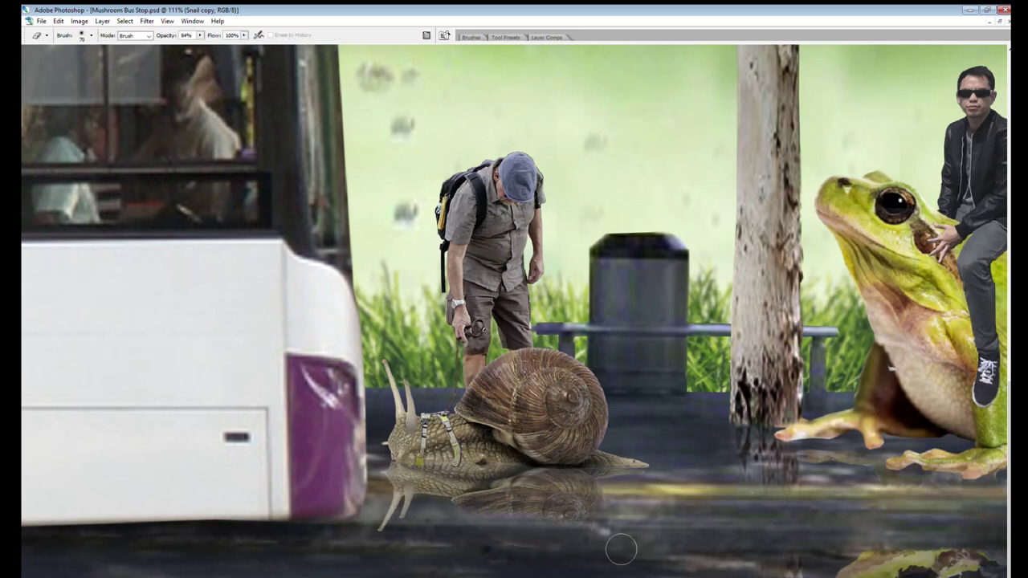
{"action": "mouse_move", "coordinate": [619, 550]}
{"action": "left_mouse_down"}
{"action": "mouse_move", "coordinate": [394, 506]}
{"action": "mouse_move", "coordinate": [538, 467]}
{"action": "mouse_move", "coordinate": [473, 483]}
{"action": "left_mouse_up"}
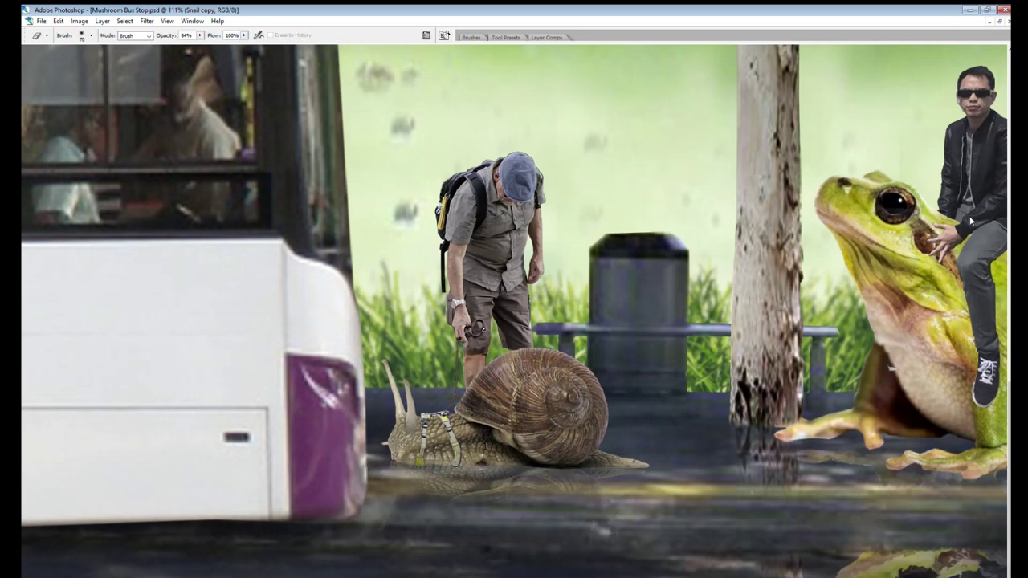
{"action": "key", "text": "o"}
{"action": "left_click_drag", "start_coordinate": [428, 454], "coordinate": [666, 466]}
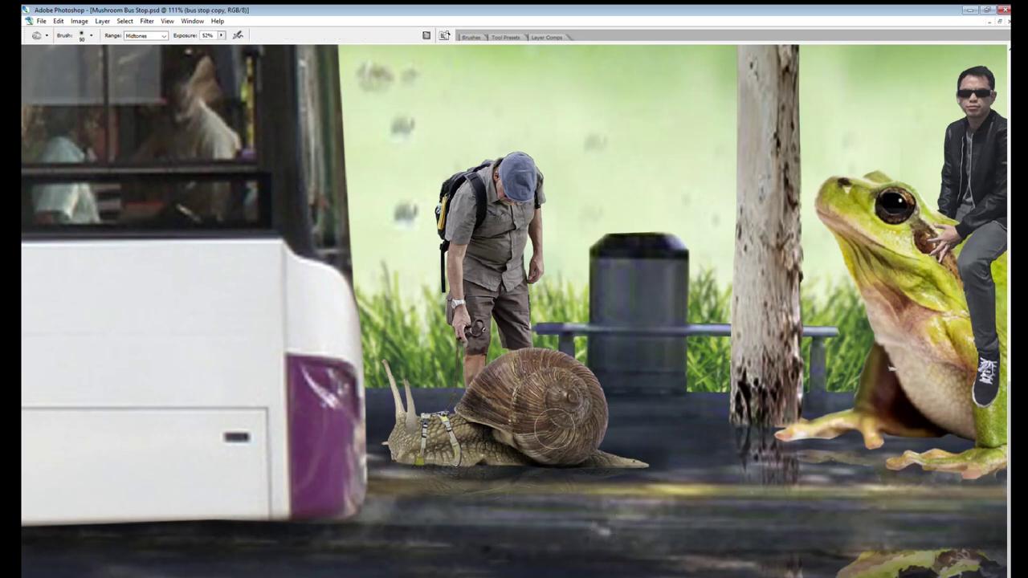
{"action": "key", "text": "v"}
{"action": "left_click", "coordinate": [554, 419], "text": "ctrl"}
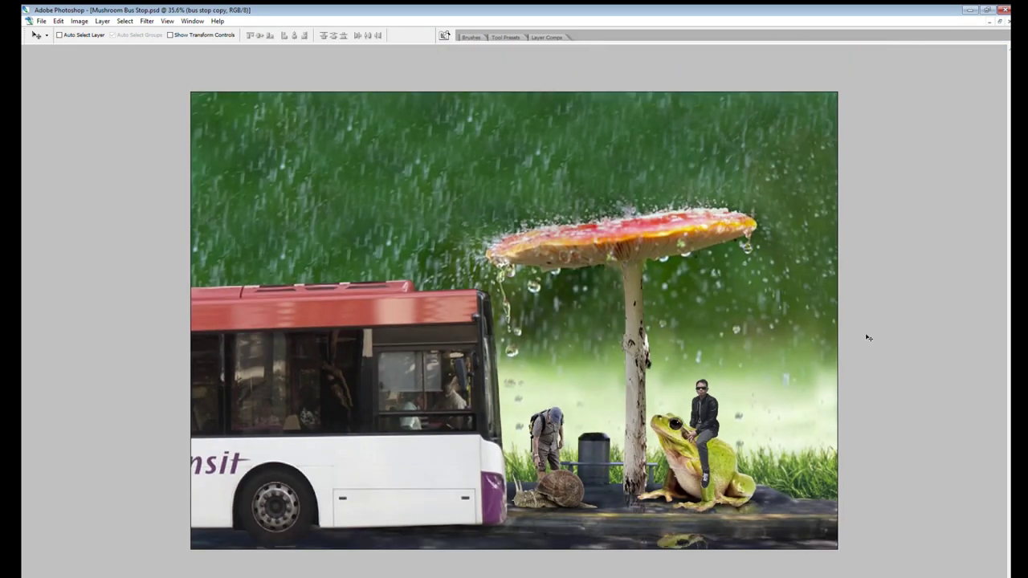
Render clouds on a new layer, blur them and blend them as light mist.
{"action": "key", "text": "m"}
{"action": "key", "text": "ctrl+shift+alt+n"}
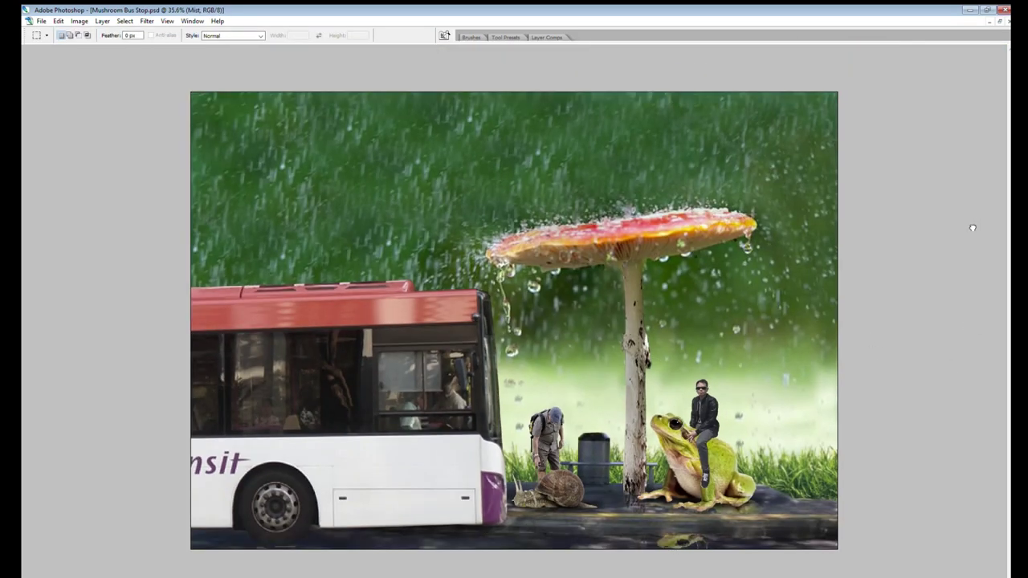
{"action": "key", "text": "ctrl+f"}
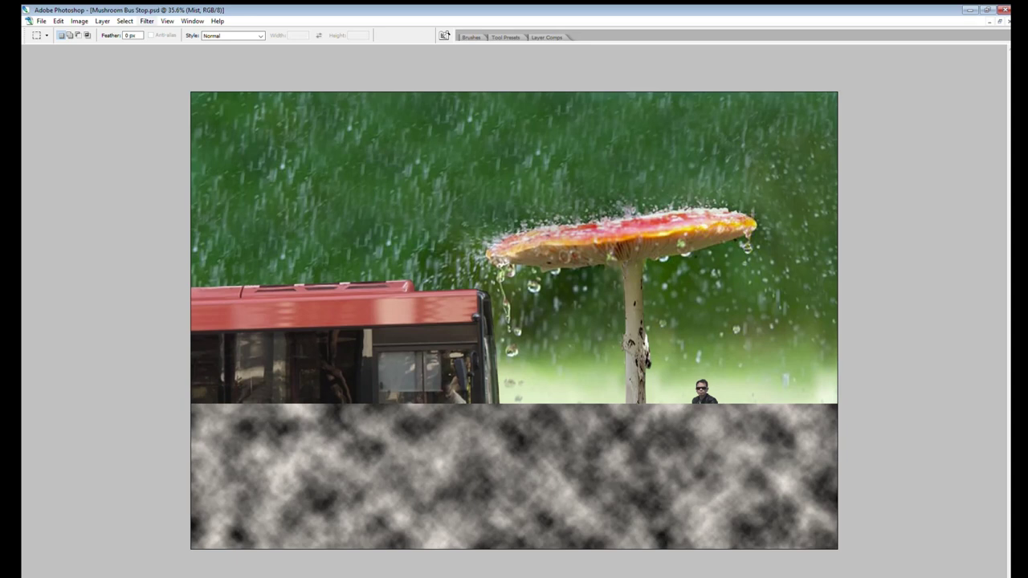
{"action": "key", "text": "h"}
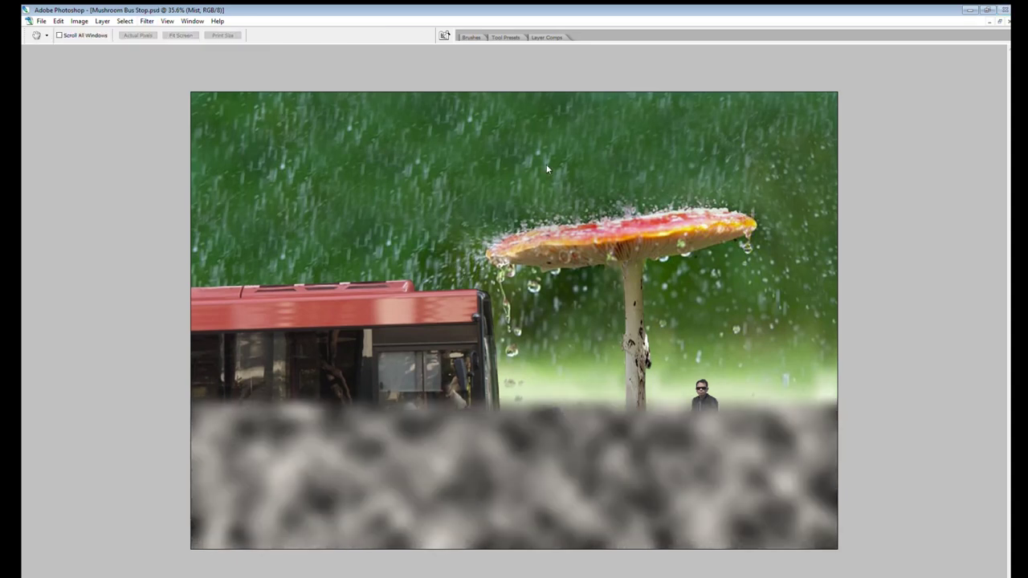
{"action": "key", "text": "m"}
{"action": "key", "text": "shift+alt+s"}
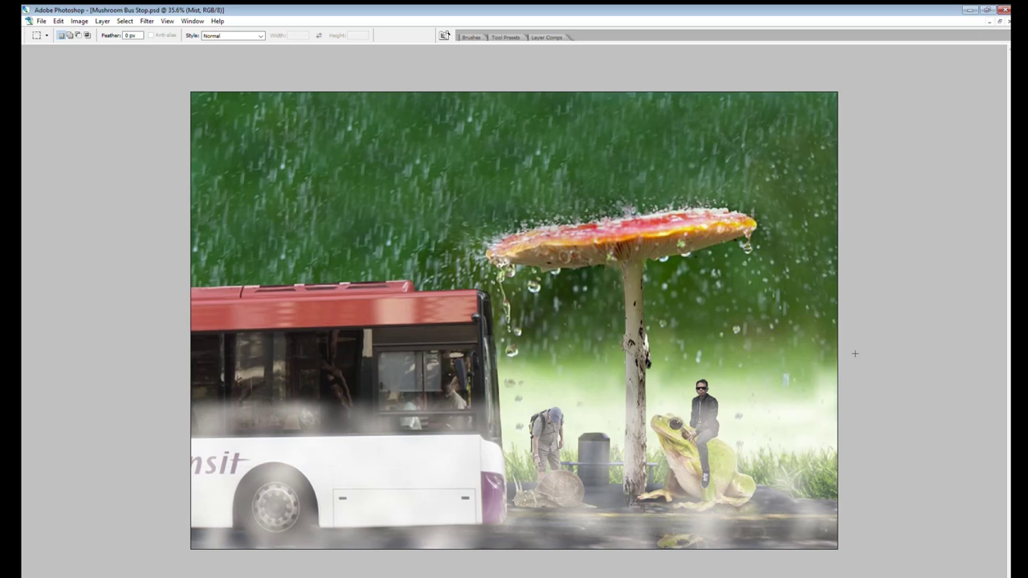
Perspective-widen the mist's bottom corners and settle on its strength.
{"action": "key", "text": "ctrl+t"}
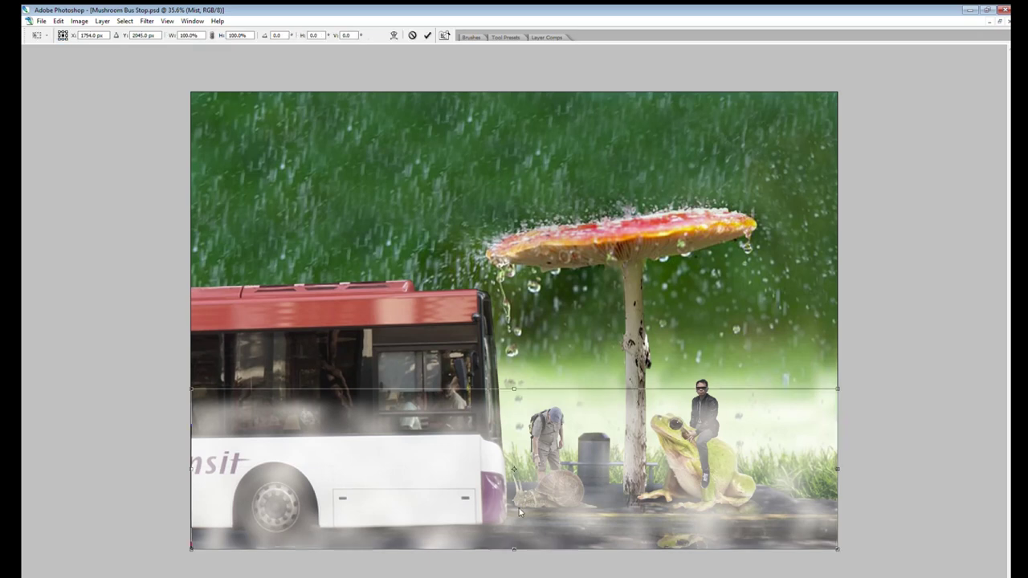
{"action": "key", "text": "ctrl+minus"}
{"action": "left_click_drag", "start_coordinate": [312, 463], "coordinate": [244, 503]}
{"action": "key", "text": "Return"}
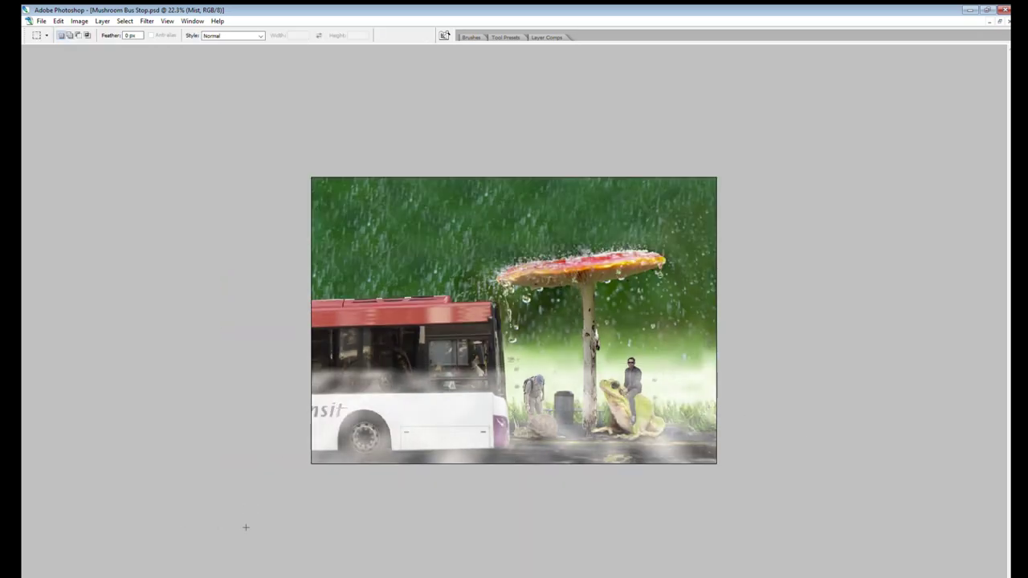
{"action": "key", "text": "ctrl+z"}
{"action": "key", "text": "ctrl+z"}
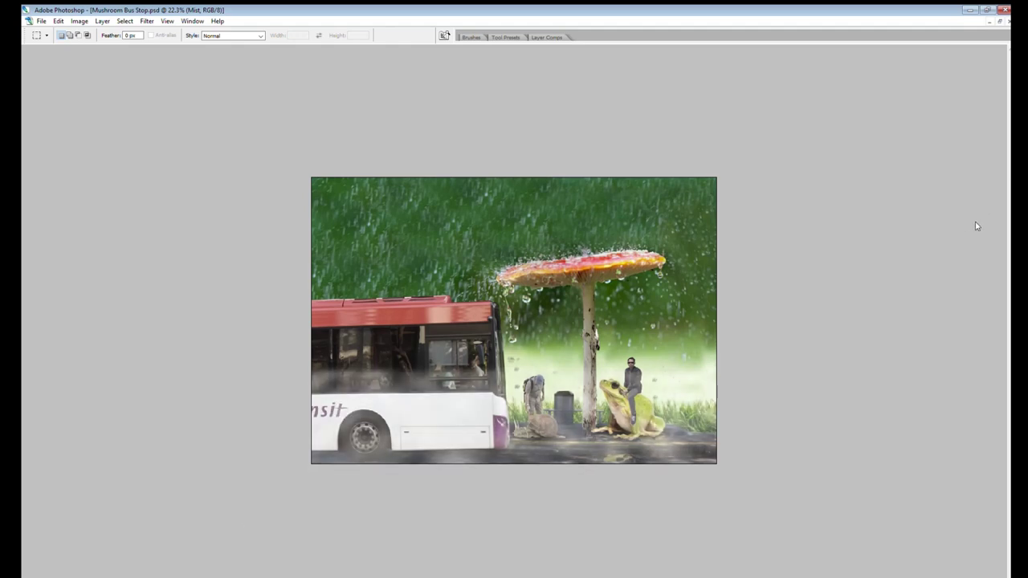
{"action": "key", "text": "ctrl+z"}
{"action": "key", "text": "ctrl+z"}
{"action": "key", "text": "e"}
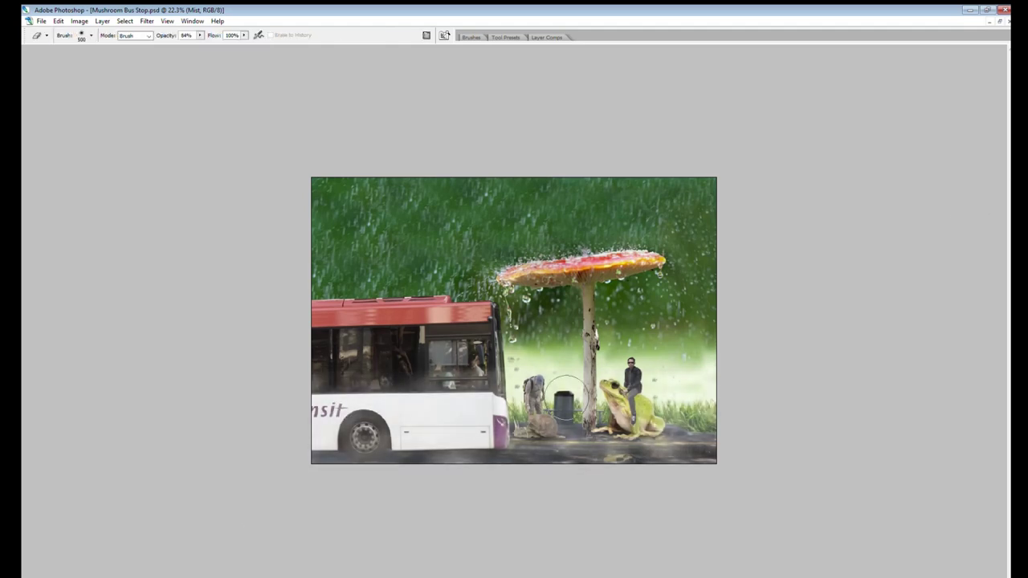
{"action": "key", "text": "ctrl+z"}
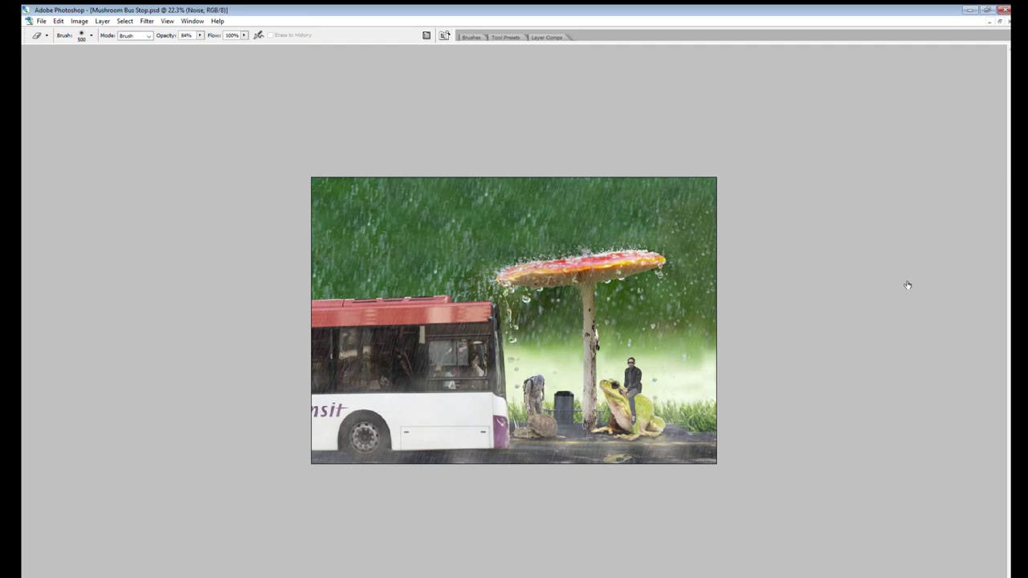
Toggle the Gradient Map and Photo Filter 1 effects to compare the grading.
{"action": "key", "text": "ctrl+i"}
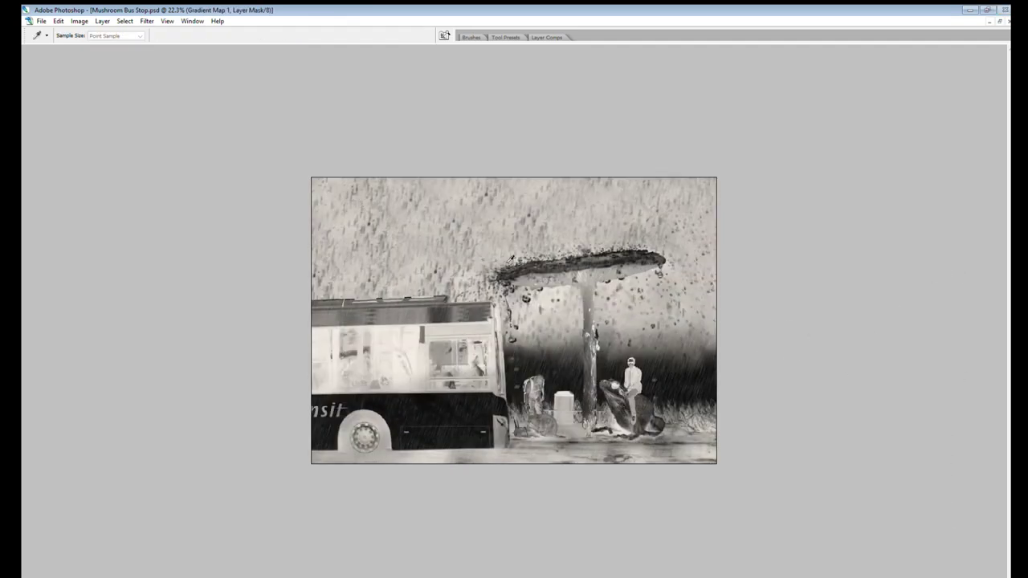
{"action": "key", "text": "ctrl+z"}
{"action": "key", "text": "i"}
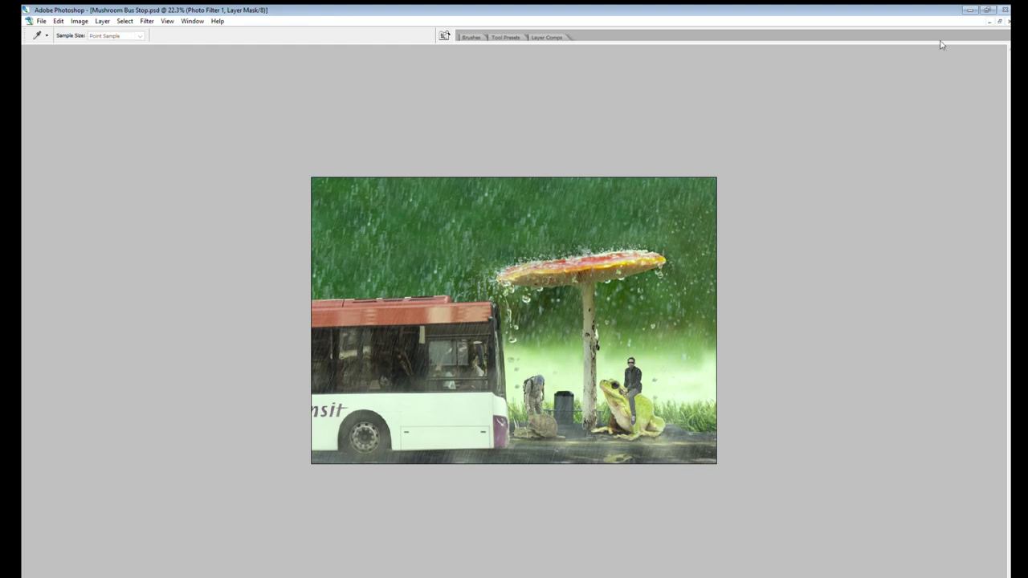
{"action": "key", "text": "ctrl+i"}
{"action": "key", "text": "ctrl+z"}
Enlarge the Burn brush and select the Levels 1 layer mask.
{"action": "key", "text": "o"}
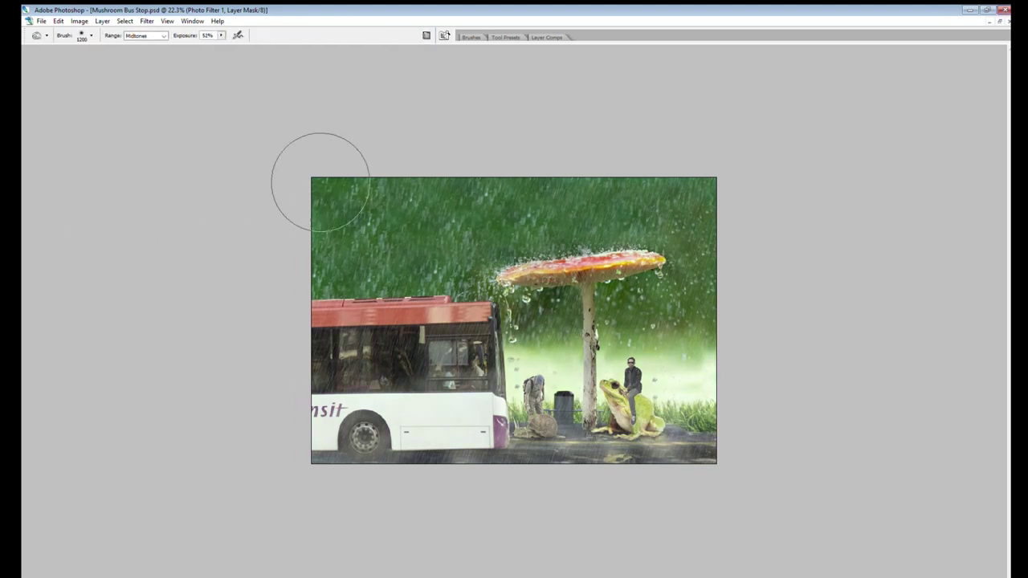
{"action": "scroll", "coordinate": [752, 177], "scroll_direction": "down", "scroll_amount": 1}
{"action": "scroll", "coordinate": [619, 366], "scroll_direction": "up", "scroll_amount": 1}
{"action": "scroll", "coordinate": [619, 365], "scroll_direction": "up", "scroll_amount": 1}
{"action": "key", "text": "bracketright"}
{"action": "key", "text": "bracketright"}
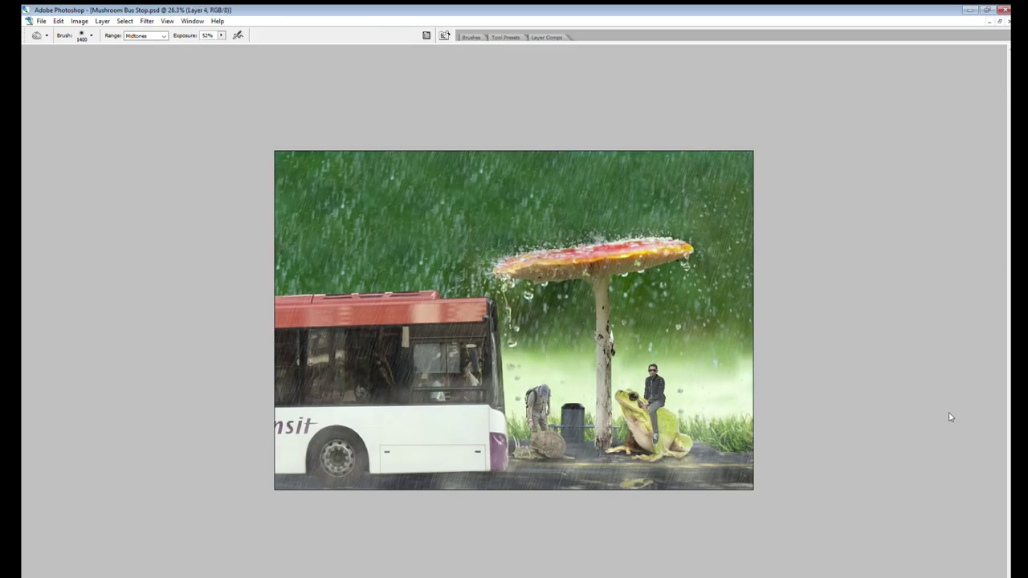
{"action": "key", "text": "i"}
{"action": "key", "text": "alt+]"}
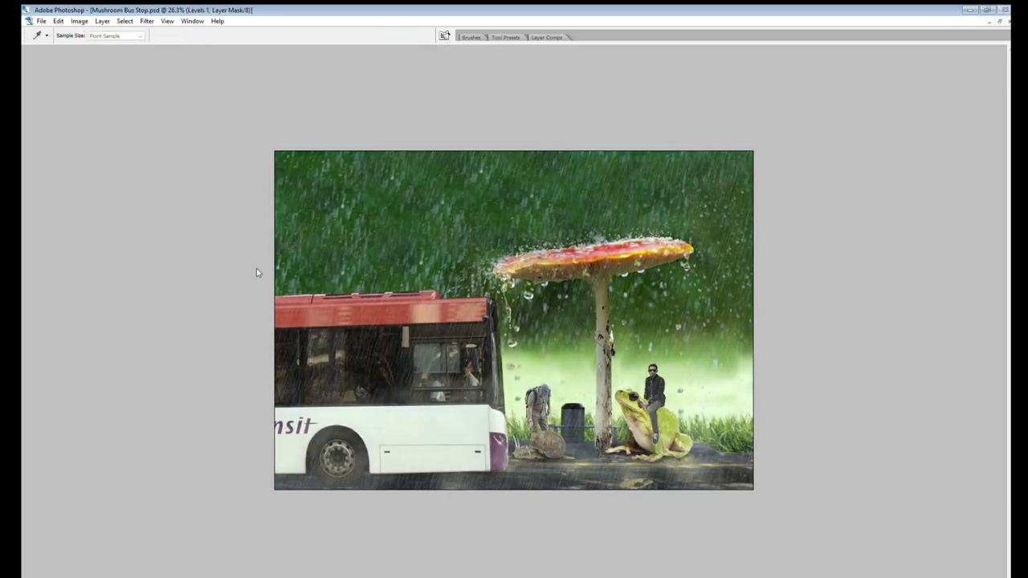
Burn over the road and bus-stop area with a smaller brush.
{"action": "key", "text": "bracketleft"}
{"action": "key", "text": "bracketleft"}
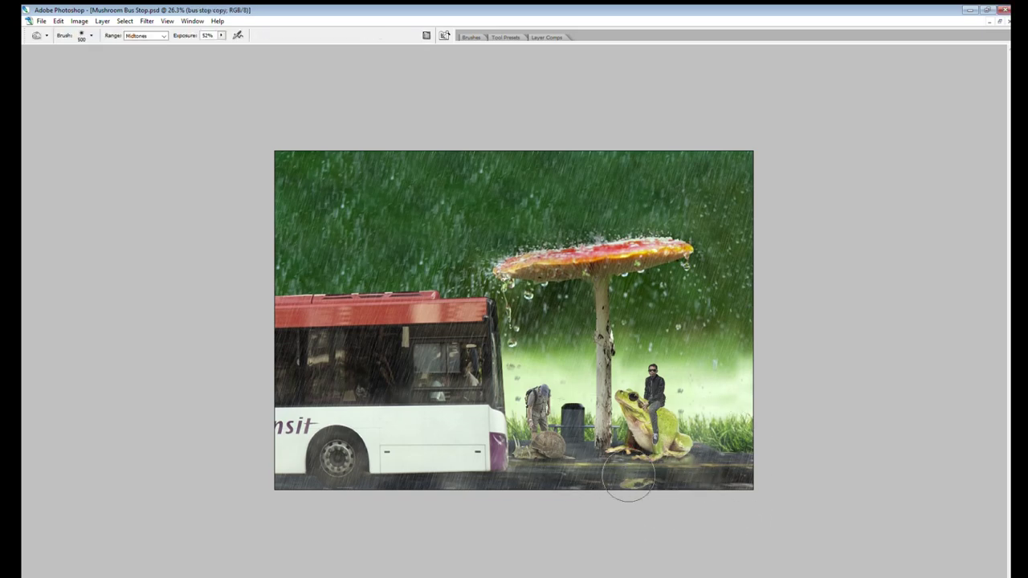
{"action": "key", "text": "i"}
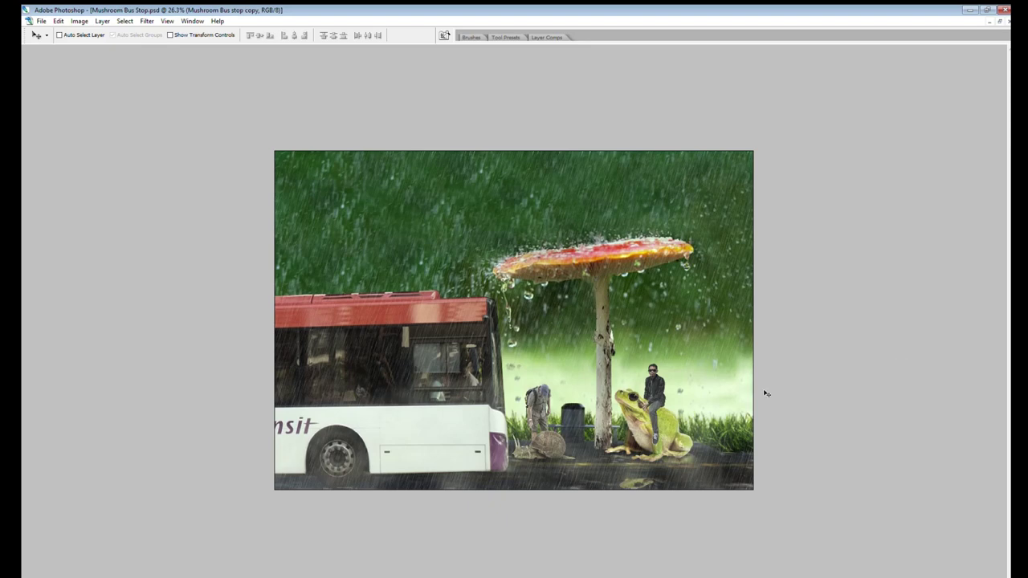
{"action": "key", "text": "o"}
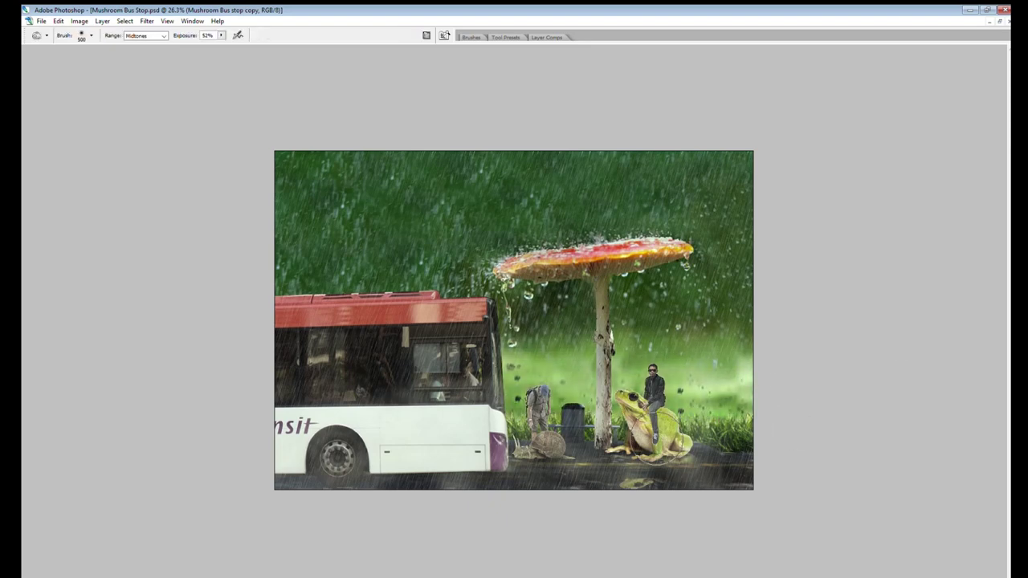
{"action": "scroll", "coordinate": [635, 391], "scroll_direction": "down", "scroll_amount": 2}
{"action": "scroll", "coordinate": [999, 510], "scroll_direction": "up", "scroll_amount": 2}
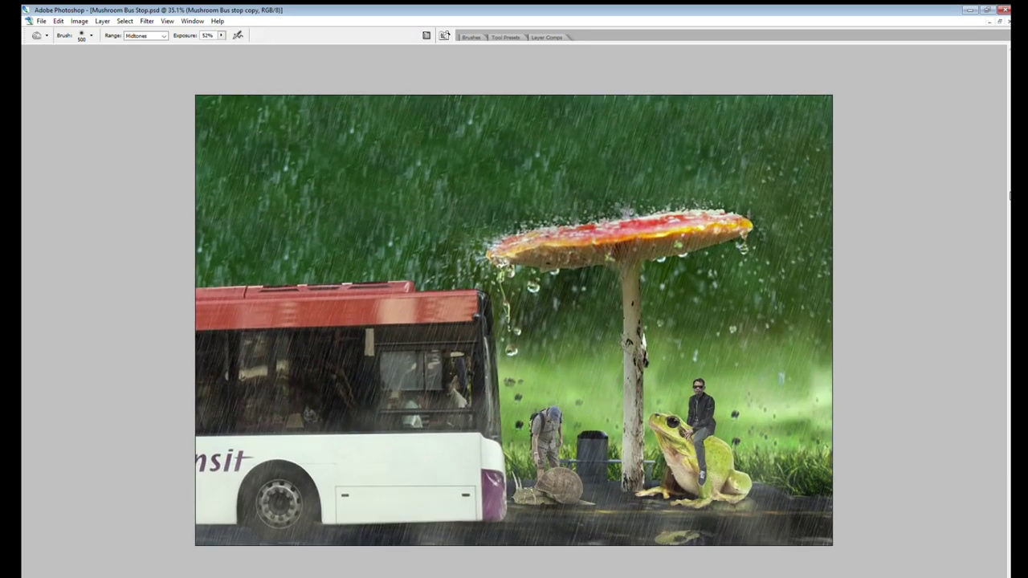